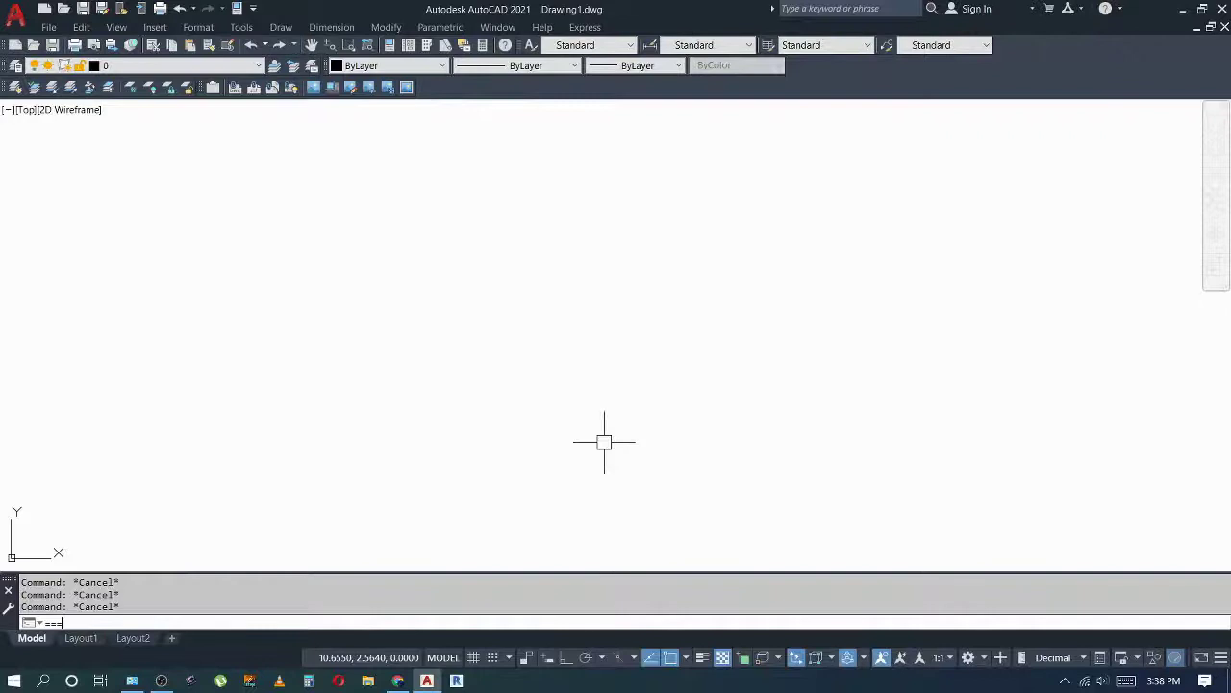
# Step: Draw a circle with the default radius near the middle of the drawing
pyautogui.press('Return')
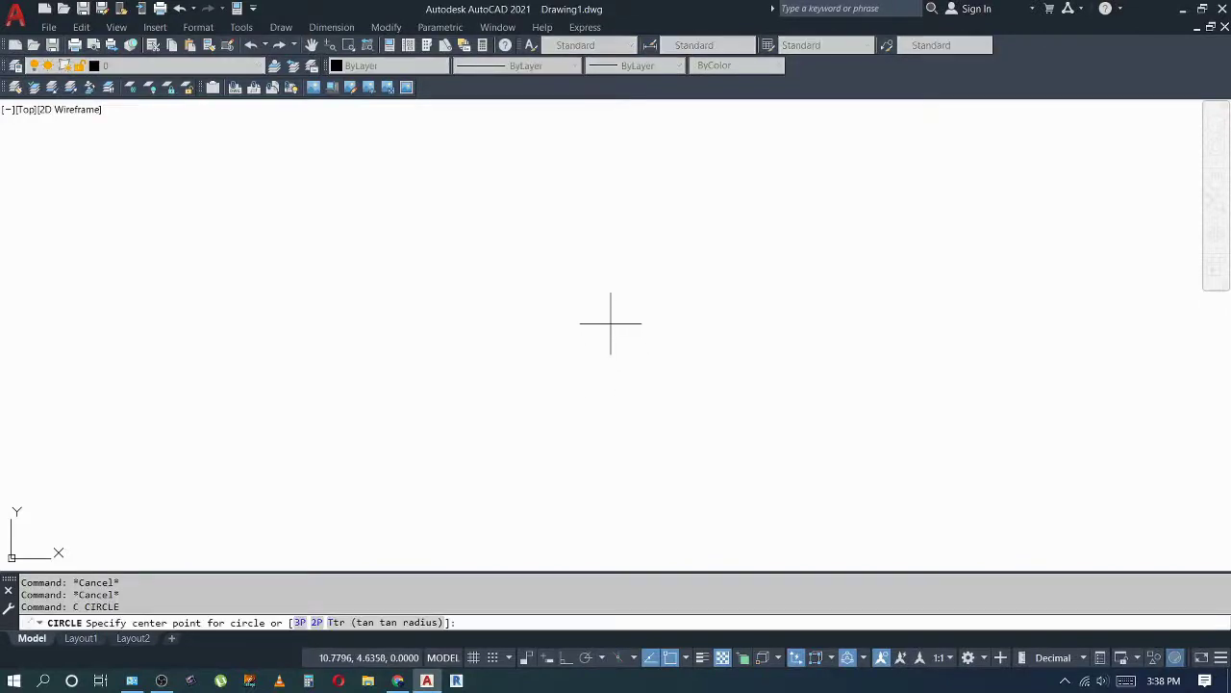
pyautogui.click(608, 313)
pyautogui.press('Return')
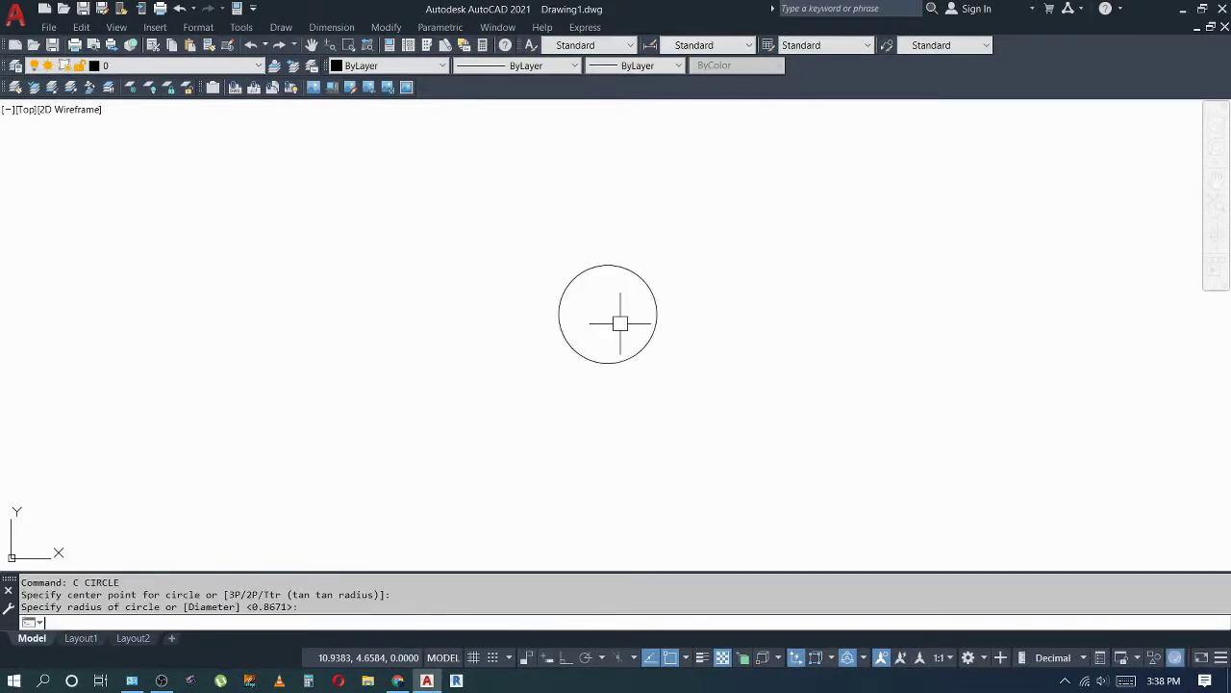
pyautogui.press('Escape')
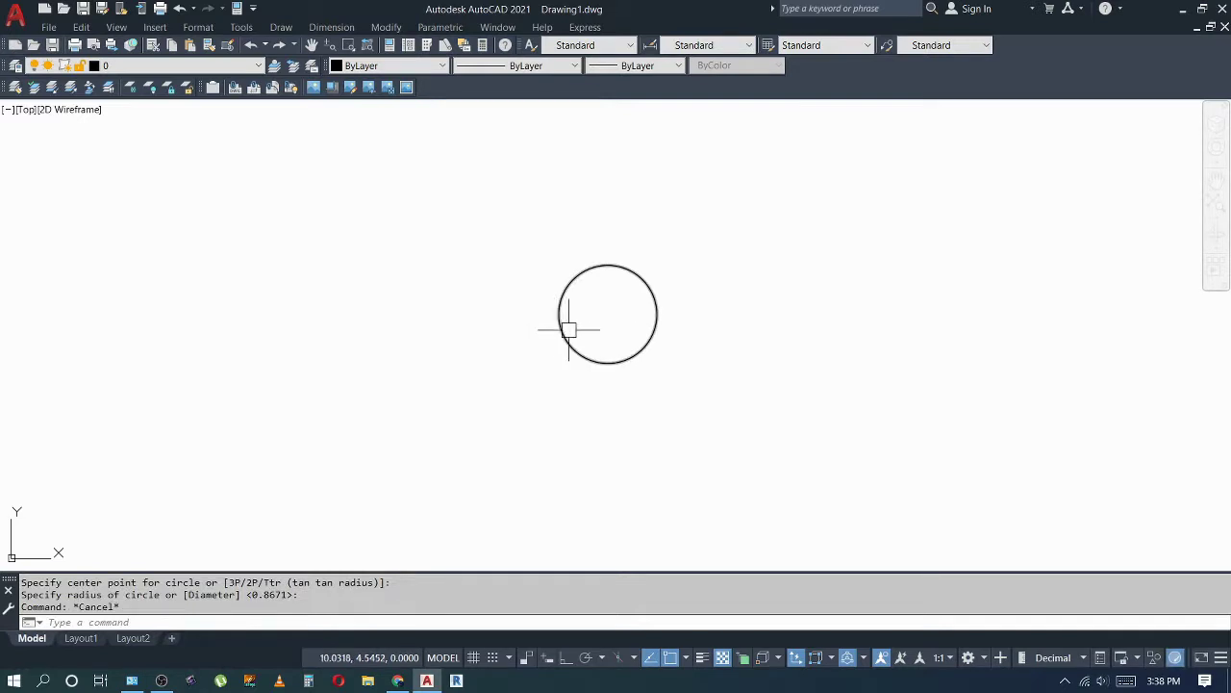
# Step: Start mirroring the circle and set the mirror line's first point on it
pyautogui.write('mi')
pyautogui.press('Return')
pyautogui.click(568, 330)
pyautogui.press('Return')
pyautogui.click(559, 313)
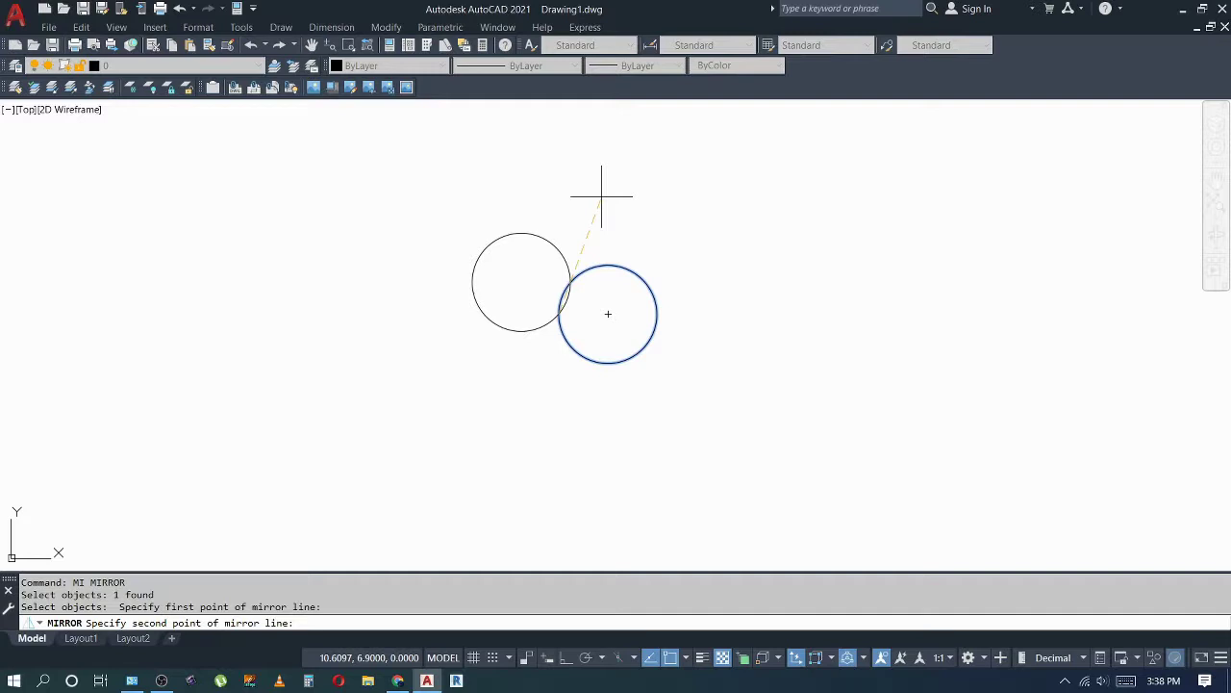
# Step: Mirror the circle across a vertical axis, keeping the original, for two touching circles
pyautogui.press('F8')
pyautogui.click(599, 183)
pyautogui.press('Return')
pyautogui.press('Escape')
pyautogui.scroll(3, 568, 333)
pyautogui.moveTo(568, 333); pyautogui.dragTo(642, 269, button='middle')
pyautogui.press('Escape')
# Step: Draw a vertical line down from the circles' touching point
pyautogui.write('l')
pyautogui.press('Return')
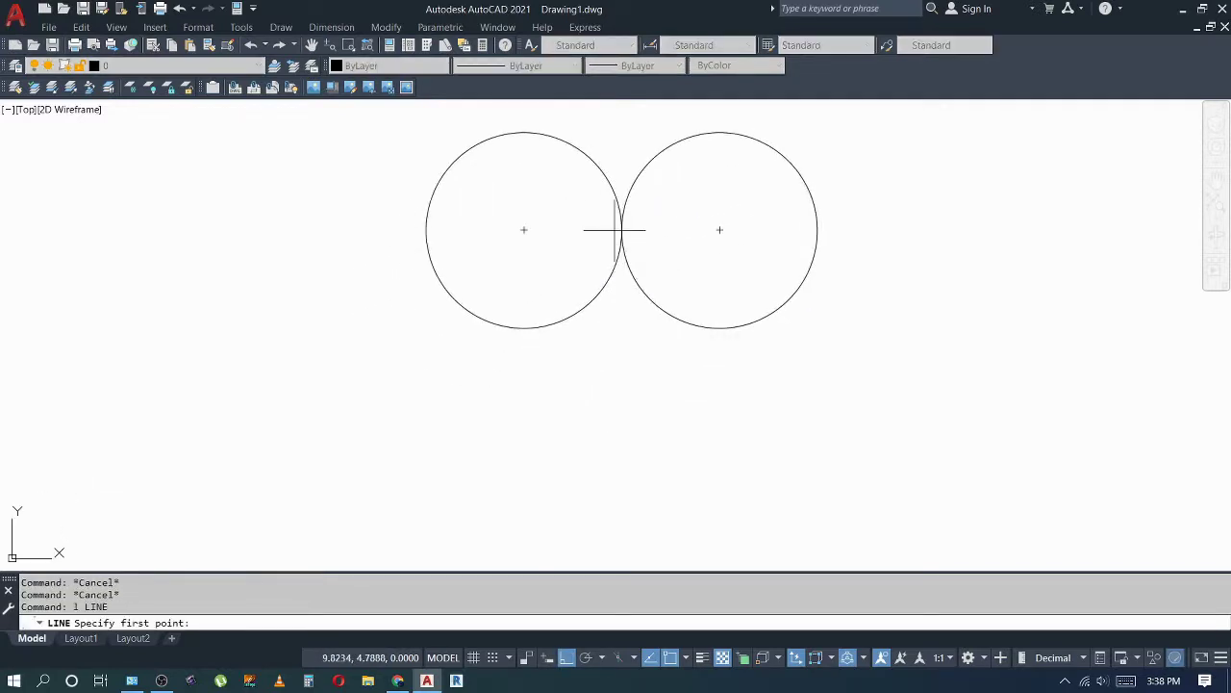
pyautogui.click(622, 230)
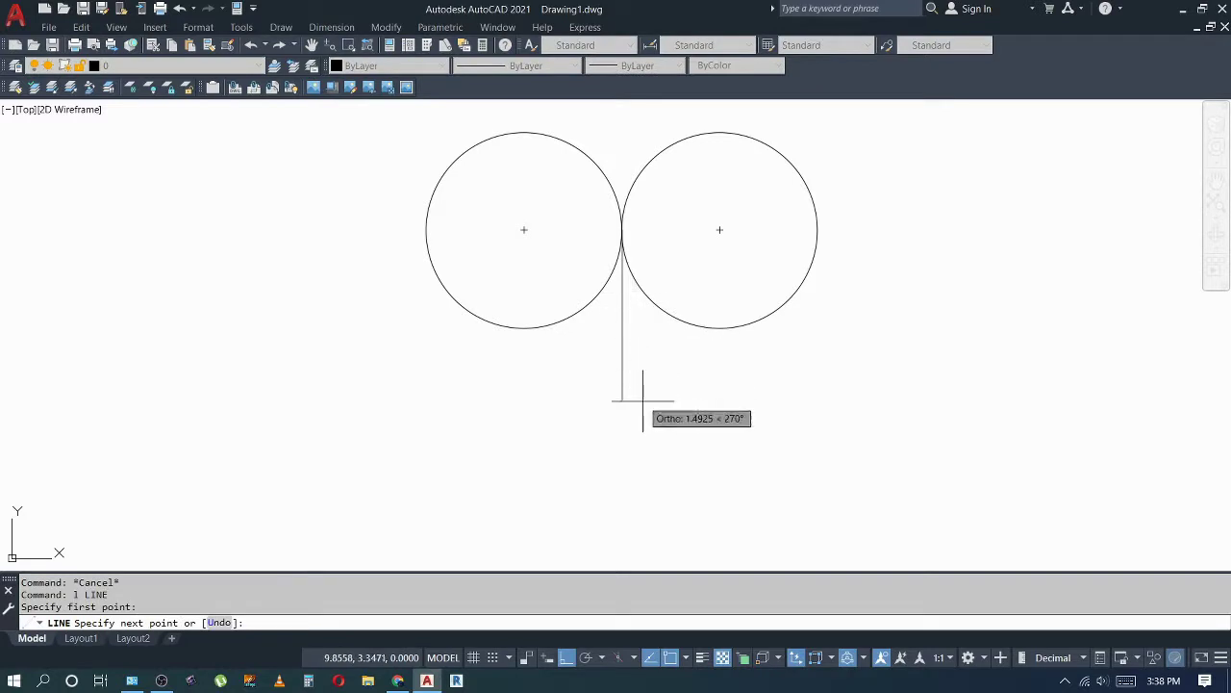
pyautogui.scroll(-3, 641, 414)
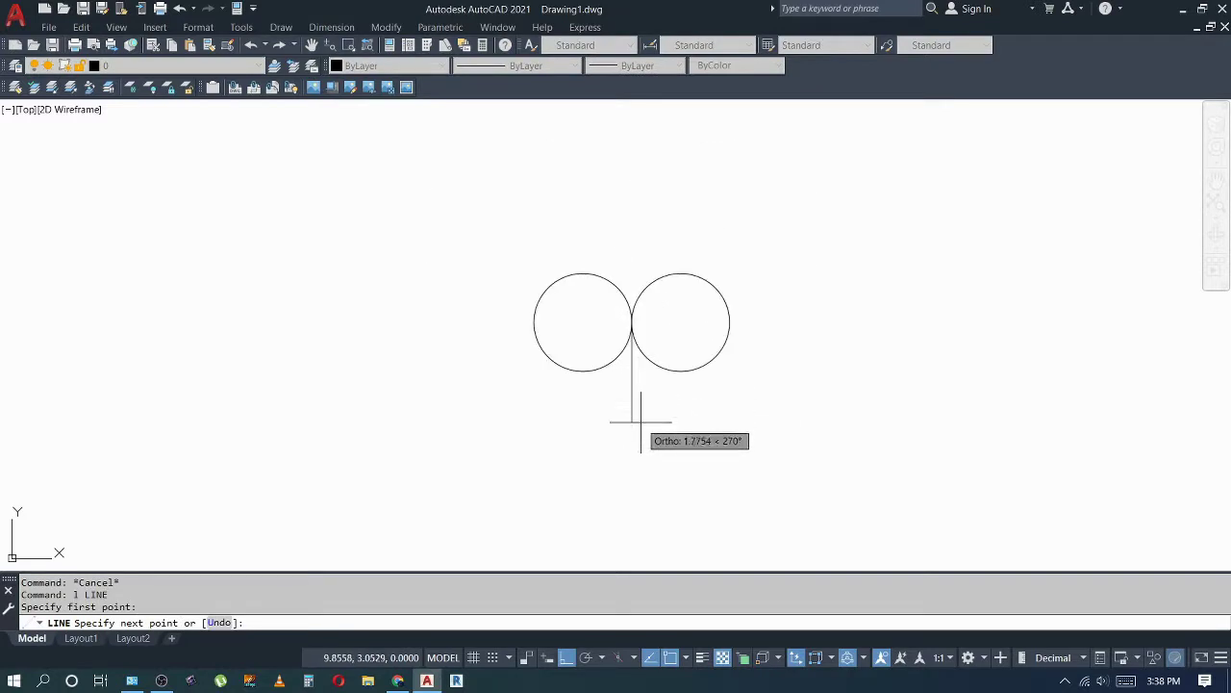
pyautogui.click(645, 432)
pyautogui.press('Escape')
# Step: Draw a 3-point arc from the line's bottom end up to the left circle
pyautogui.write('a')
pyautogui.press('Return')
pyautogui.click(632, 432)
pyautogui.click(591, 408)
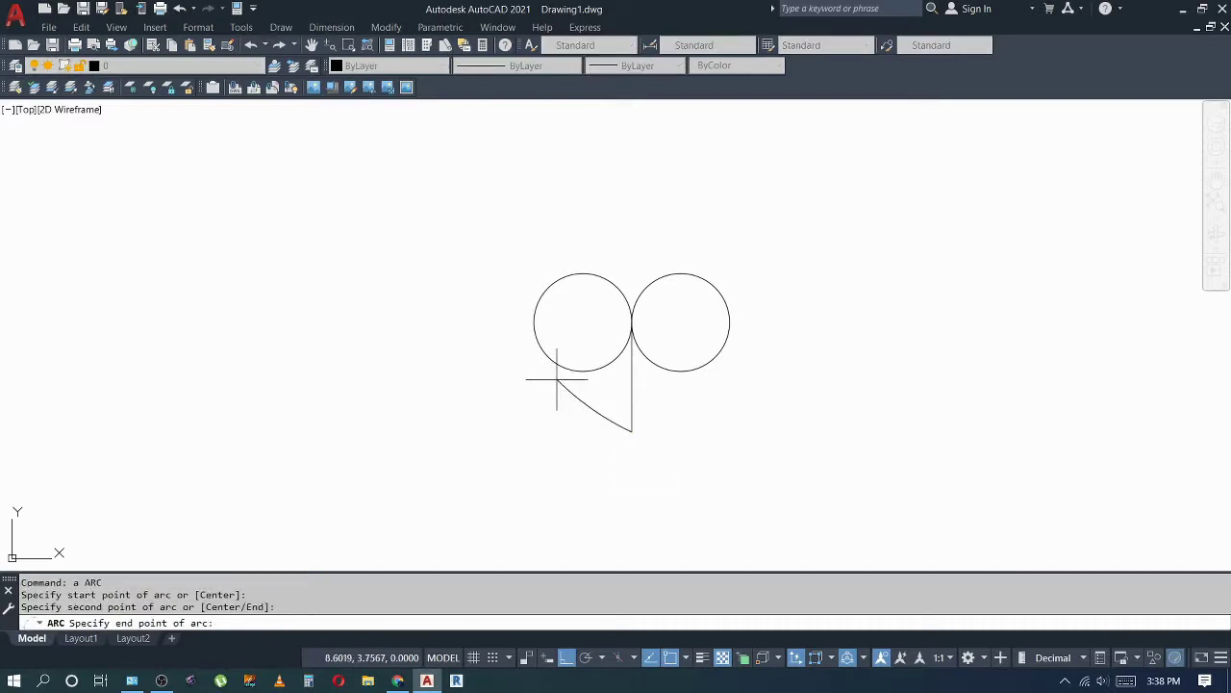
pyautogui.click(535, 331)
pyautogui.press('Escape')
pyautogui.press('Escape')
pyautogui.press('Escape')
# Step: Trim away the lower part of the left circle
pyautogui.write('tr')
pyautogui.press('Return')
pyautogui.click(597, 372)
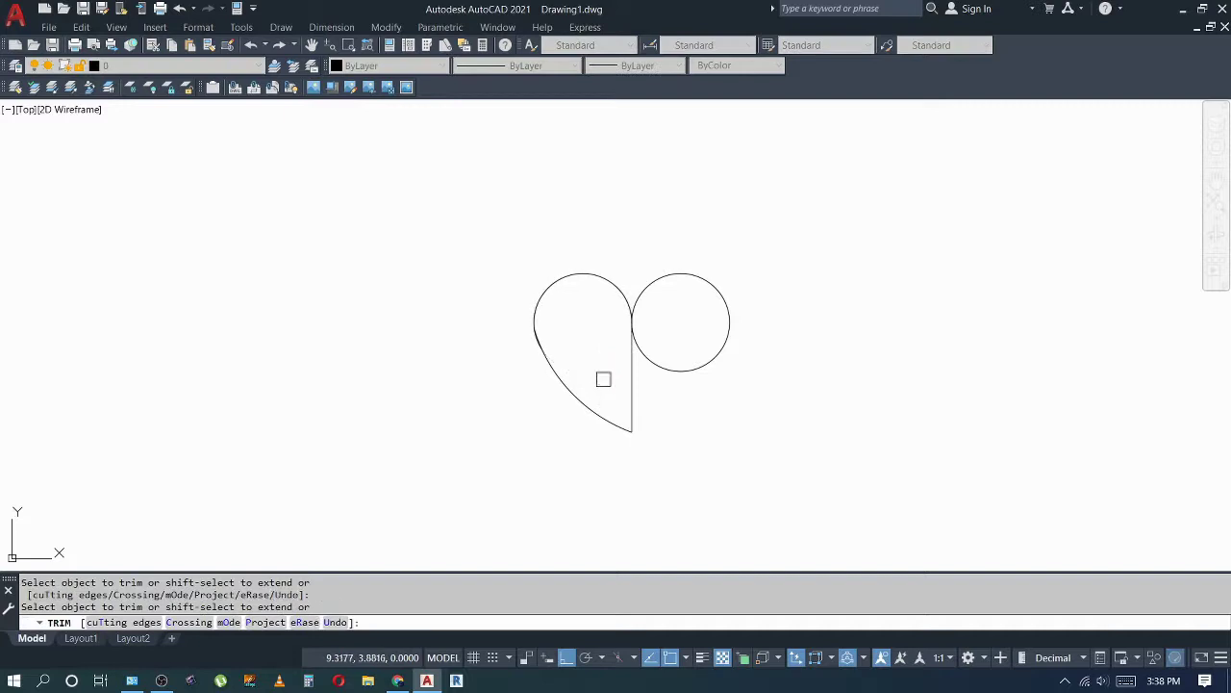
pyautogui.press('Escape')
pyautogui.scroll(5, 540, 341)
pyautogui.press('Escape')
pyautogui.click(562, 402)
pyautogui.write('t')
pyautogui.press('Escape')
pyautogui.click(519, 298)
pyautogui.press('Escape')
# Step: Trim the overlapping arc piece beside the vertical line
pyautogui.scroll(3, 564, 425)
pyautogui.write('tr')
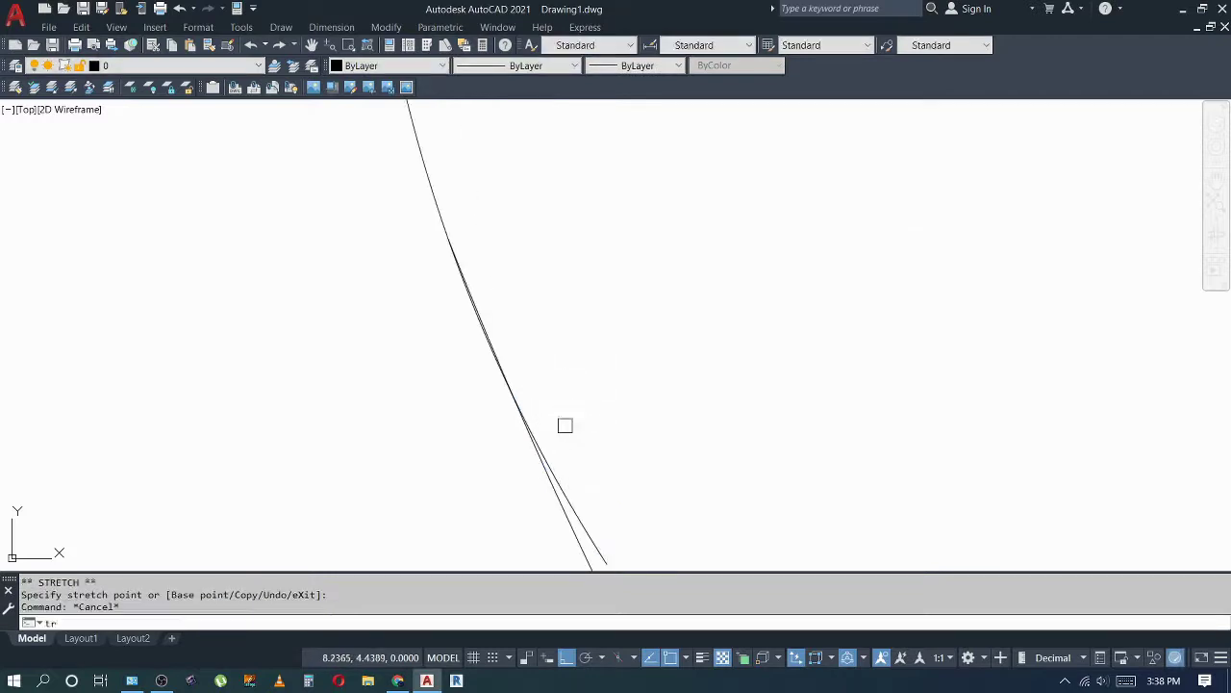
pyautogui.press('Return')
pyautogui.click(566, 491)
pyautogui.press('Escape')
pyautogui.scroll(-3, 601, 439)
pyautogui.scroll(-2, 568, 357)
pyautogui.press('Escape')
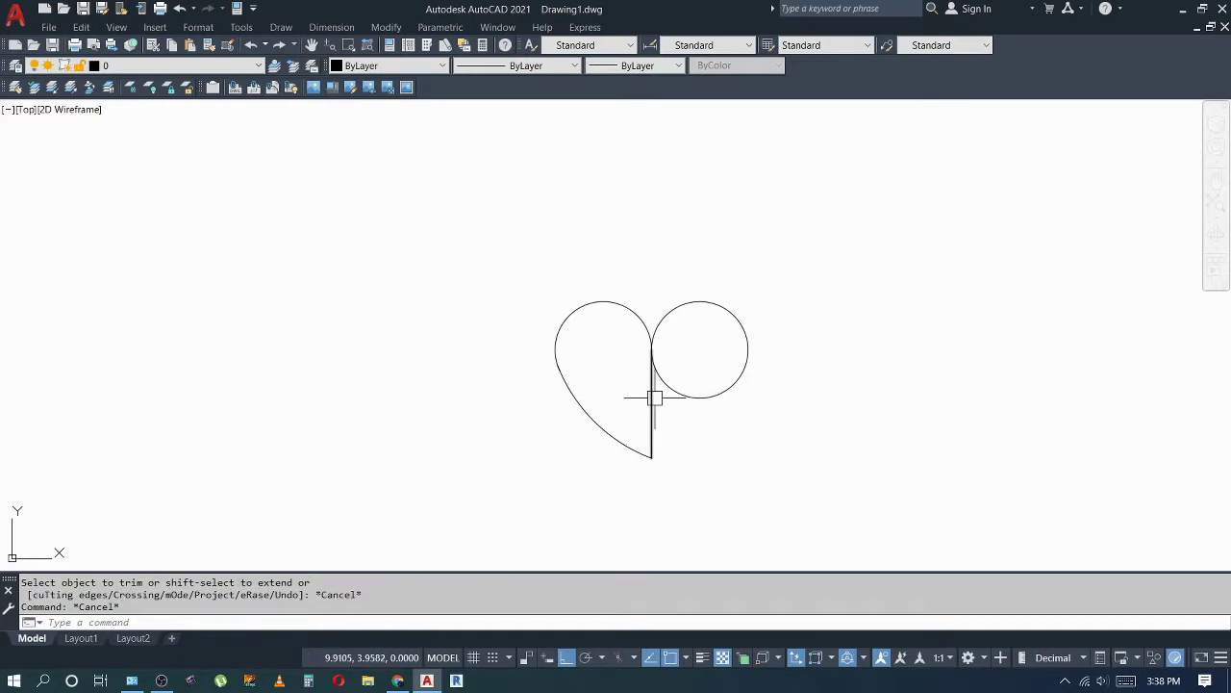
# Step: Erase the vertical guide line and the right circle, leaving the half heart
pyautogui.click(655, 398)
pyautogui.write('e')
pyautogui.press('Return')
pyautogui.press('Escape')
pyautogui.write('E')
pyautogui.press('Return')
pyautogui.press('Escape')
# Step: Mirror the half-heart curves about a line through the top cusp to complete the heart
pyautogui.write('MI')
pyautogui.press('Return')
pyautogui.click(678, 304)
pyautogui.click(571, 384)
pyautogui.press('Return')
pyautogui.click(651, 348)
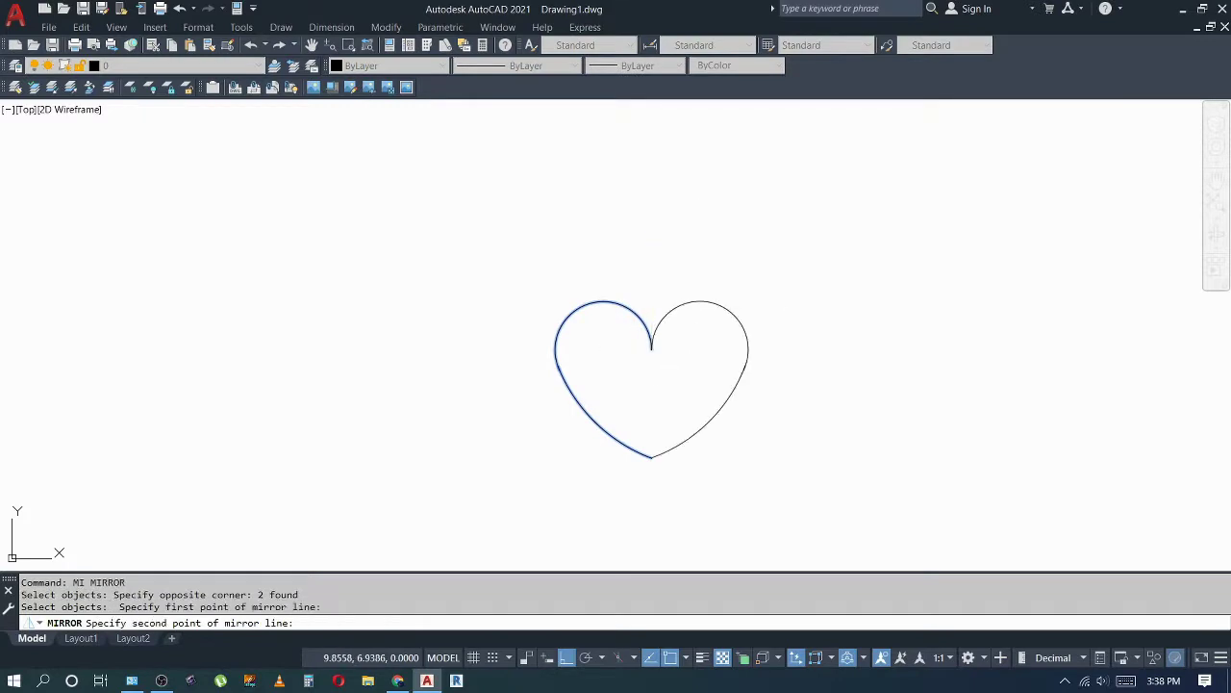
pyautogui.click(663, 434)
pyautogui.press('Escape')
pyautogui.press('Escape')
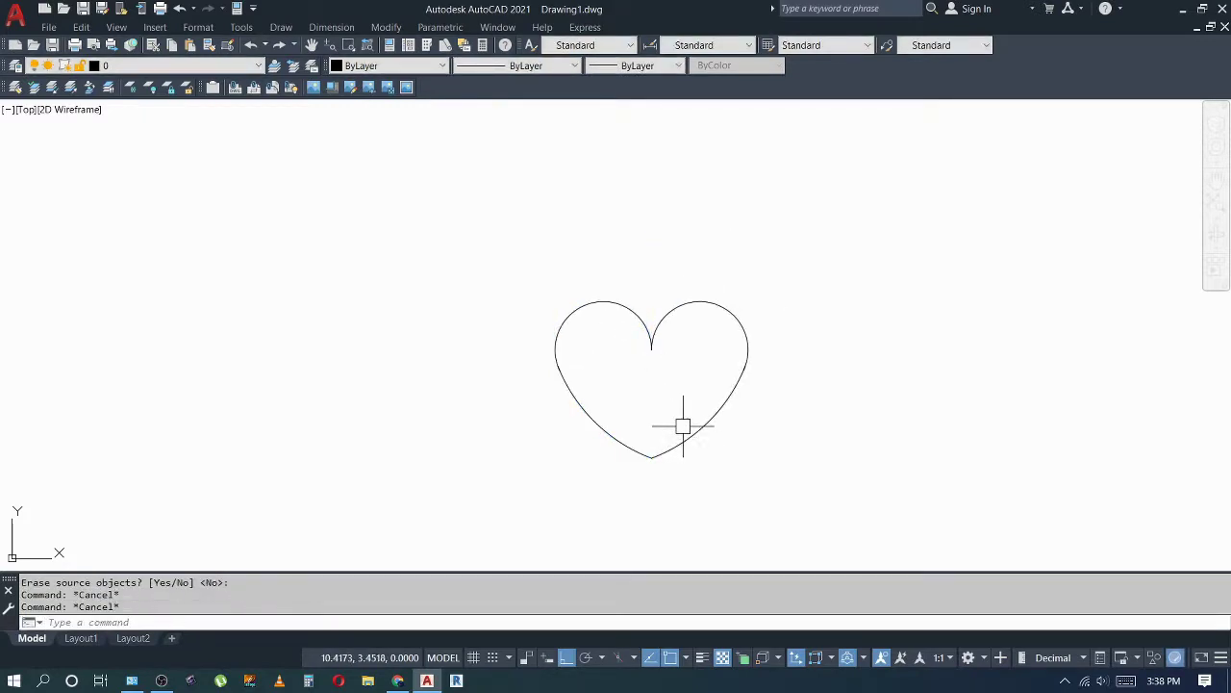
pyautogui.press('Escape')
# Step: Zoom into the right lobe and draw the eye's first upper 3-point arc
pyautogui.scroll(3, 698, 384)
pyautogui.scroll(3, 703, 317)
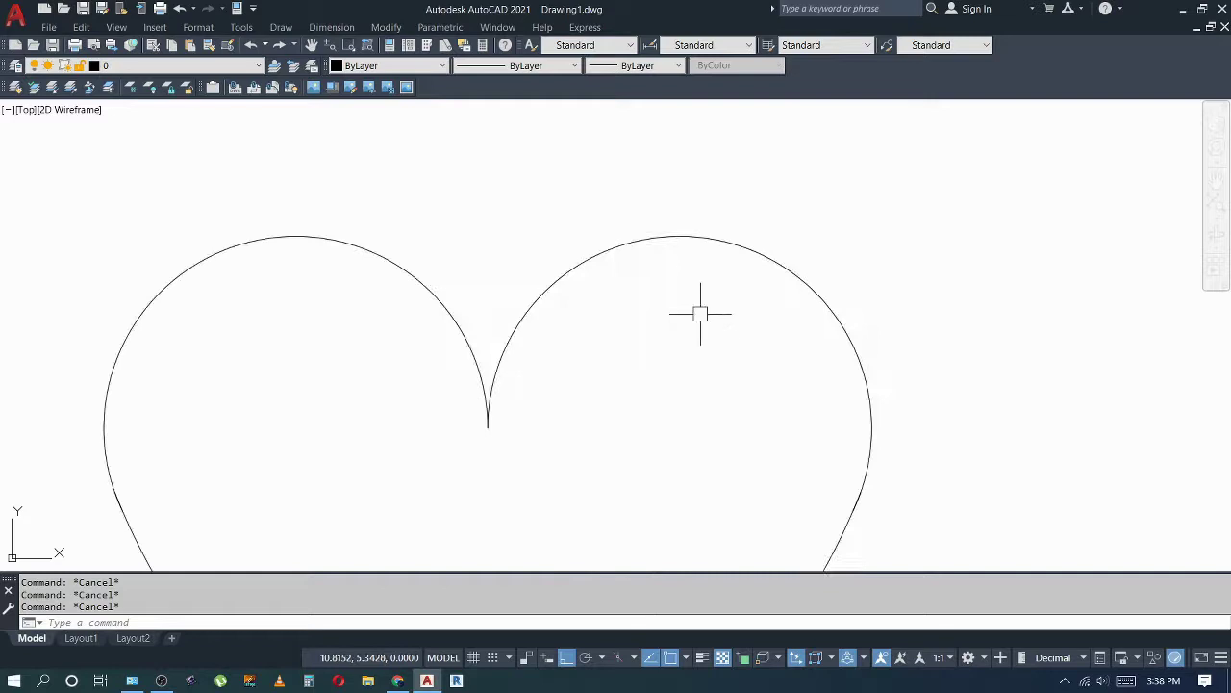
pyautogui.write('a')
pyautogui.press('Return')
pyautogui.scroll(3, 643, 317)
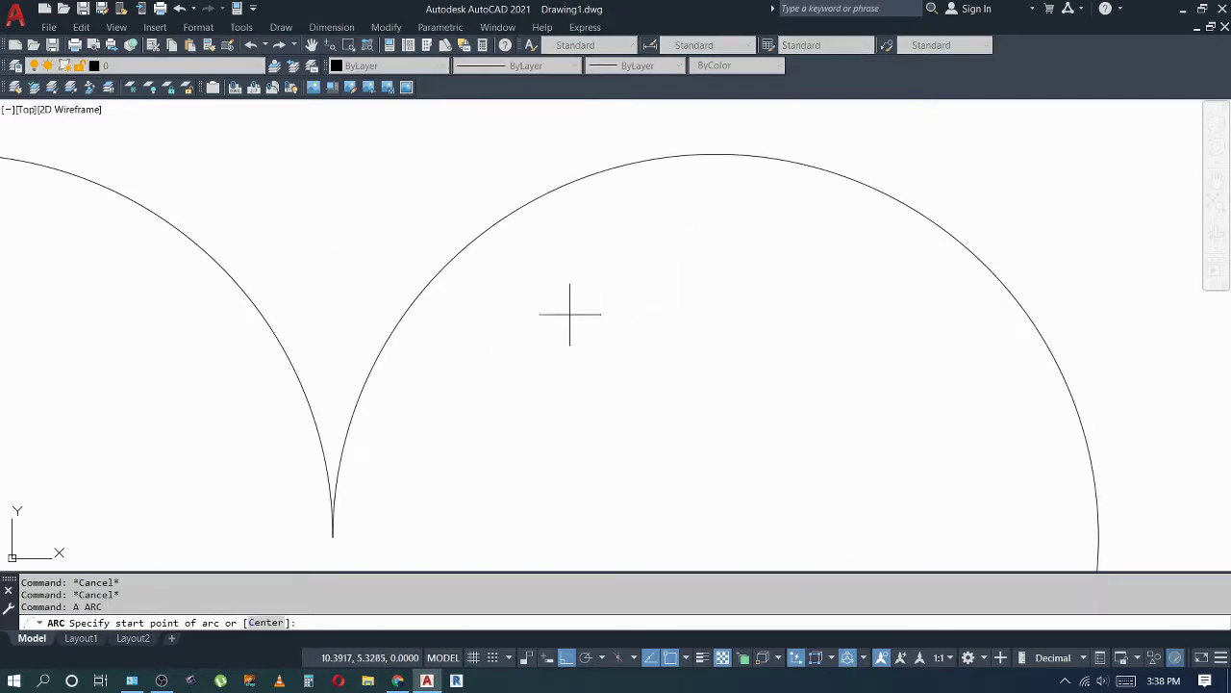
pyautogui.click(569, 310)
pyautogui.click(605, 311)
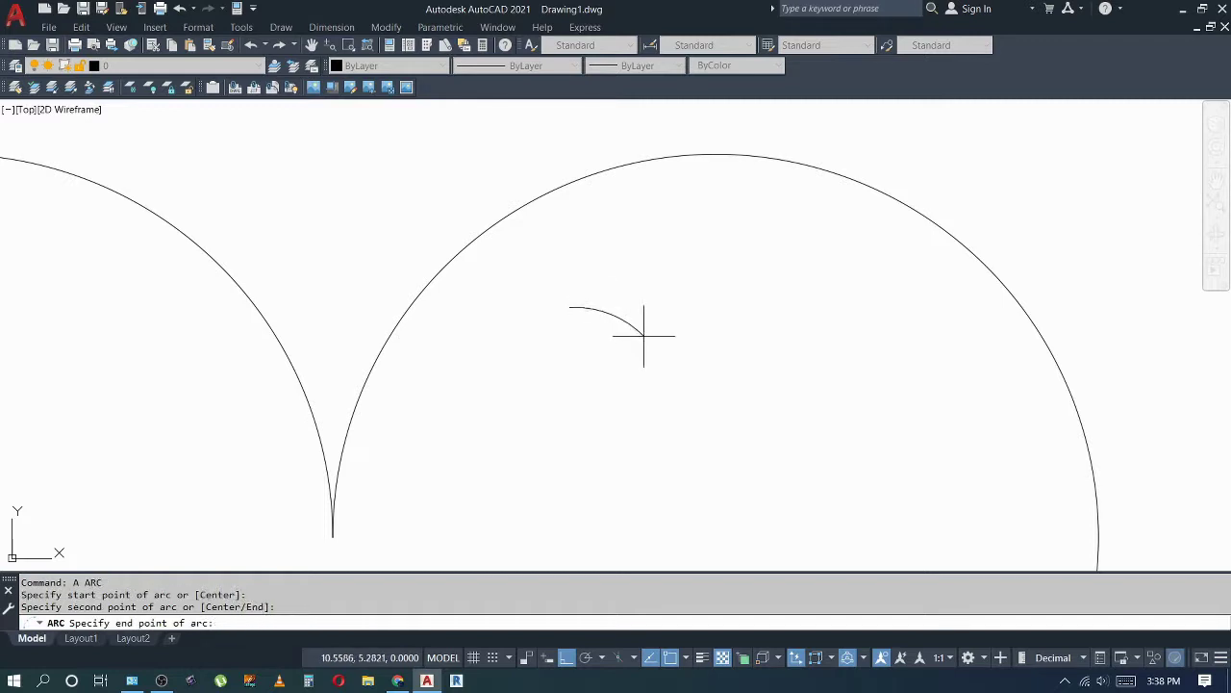
pyautogui.click(647, 342)
# Step: Add a short arc curving down the eye's left side
pyautogui.press('Return')
pyautogui.click(570, 309)
pyautogui.click(558, 317)
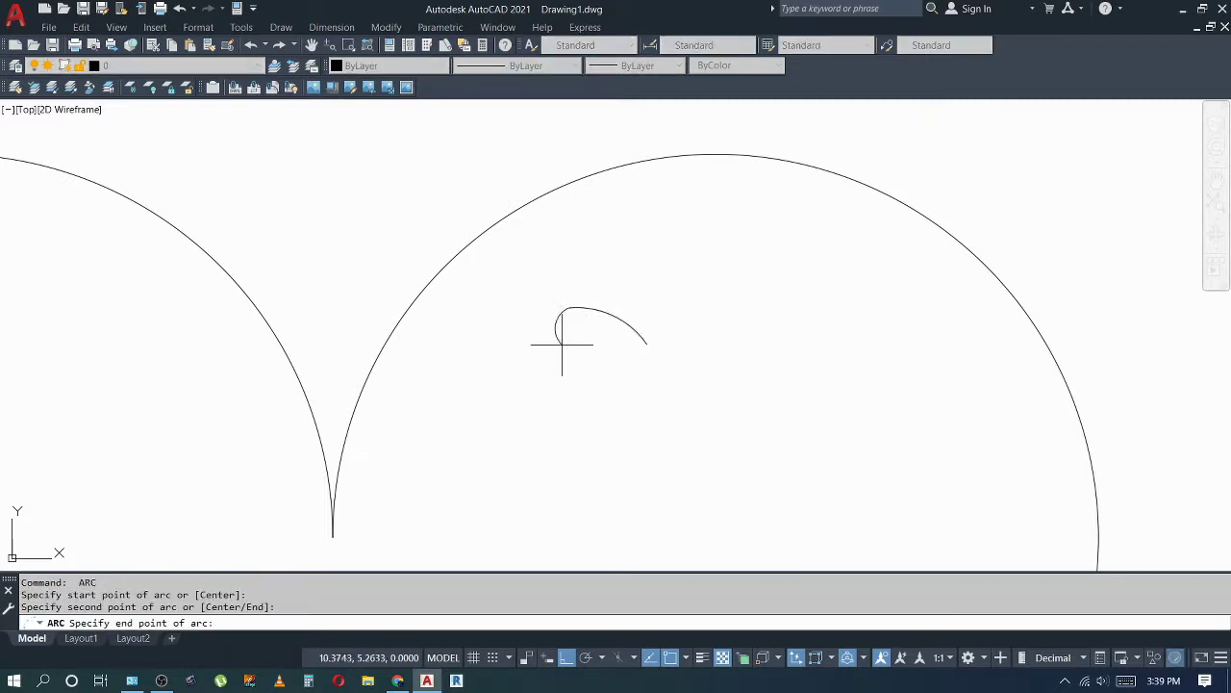
pyautogui.click(560, 344)
pyautogui.press('Return')
pyautogui.press('Return')
pyautogui.press('Escape')
pyautogui.press('Return')
pyautogui.click(578, 329)
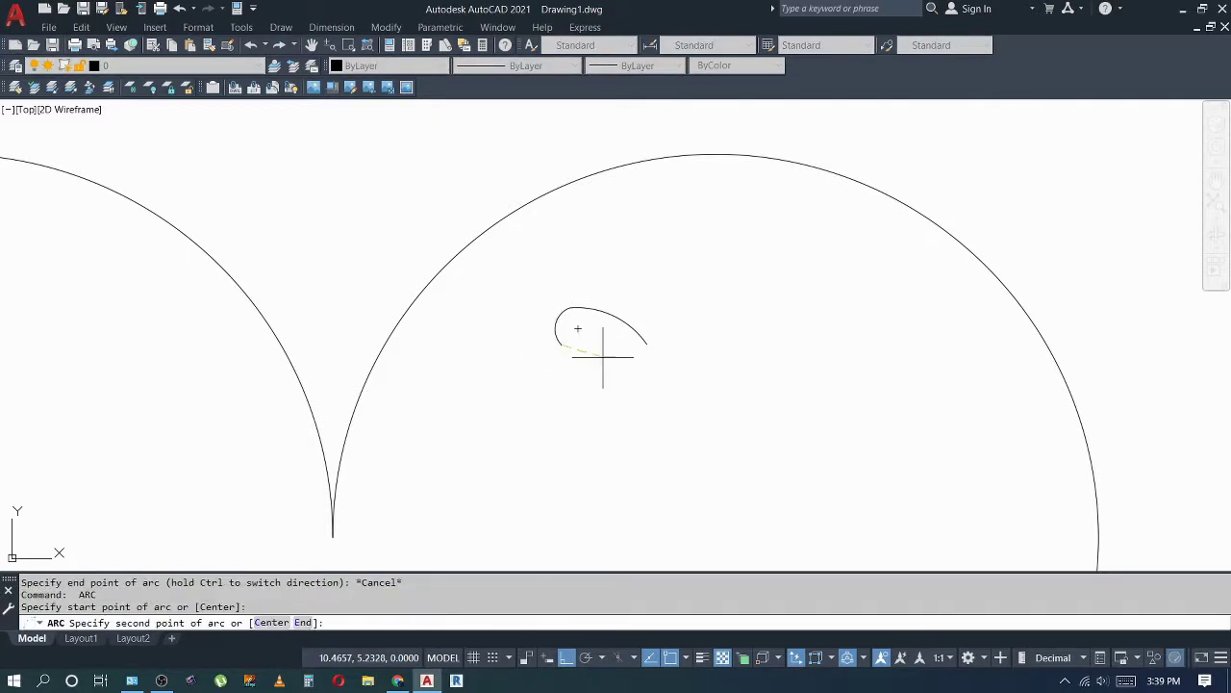
pyautogui.click(620, 350)
pyautogui.press('Escape')
pyautogui.press('Return')
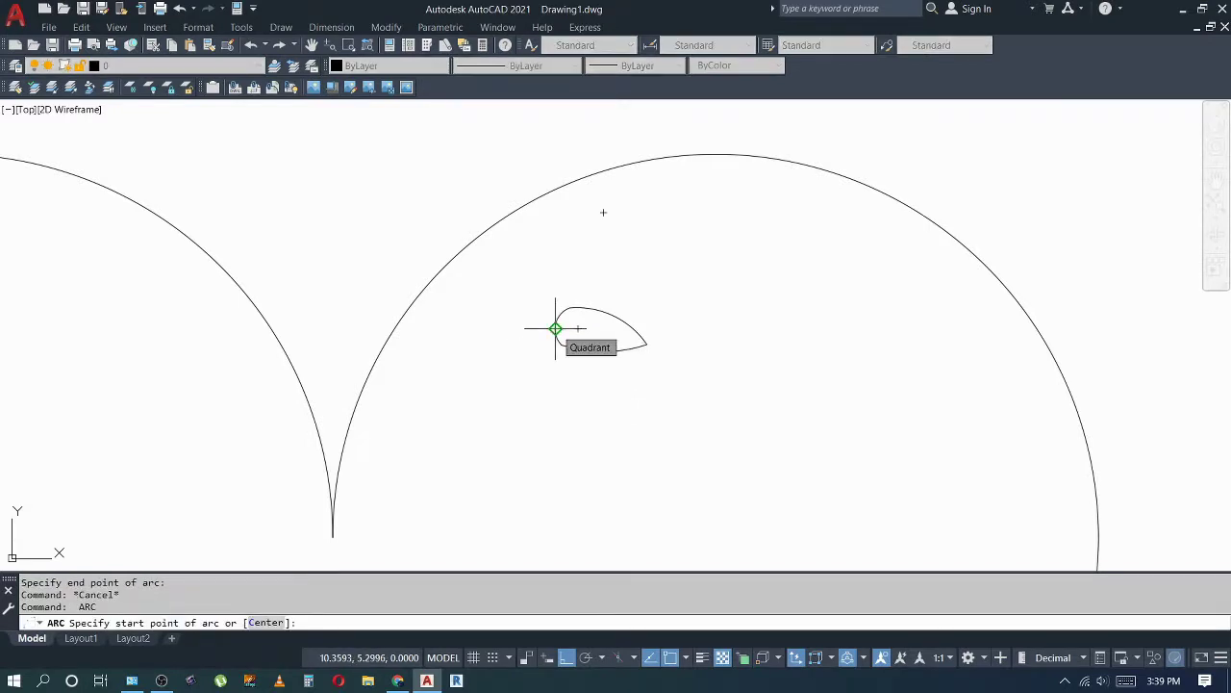
# Step: Draw the eye's long lower arc across the bottom of the shape
pyautogui.click(555, 329)
pyautogui.scroll(5, 555, 337)
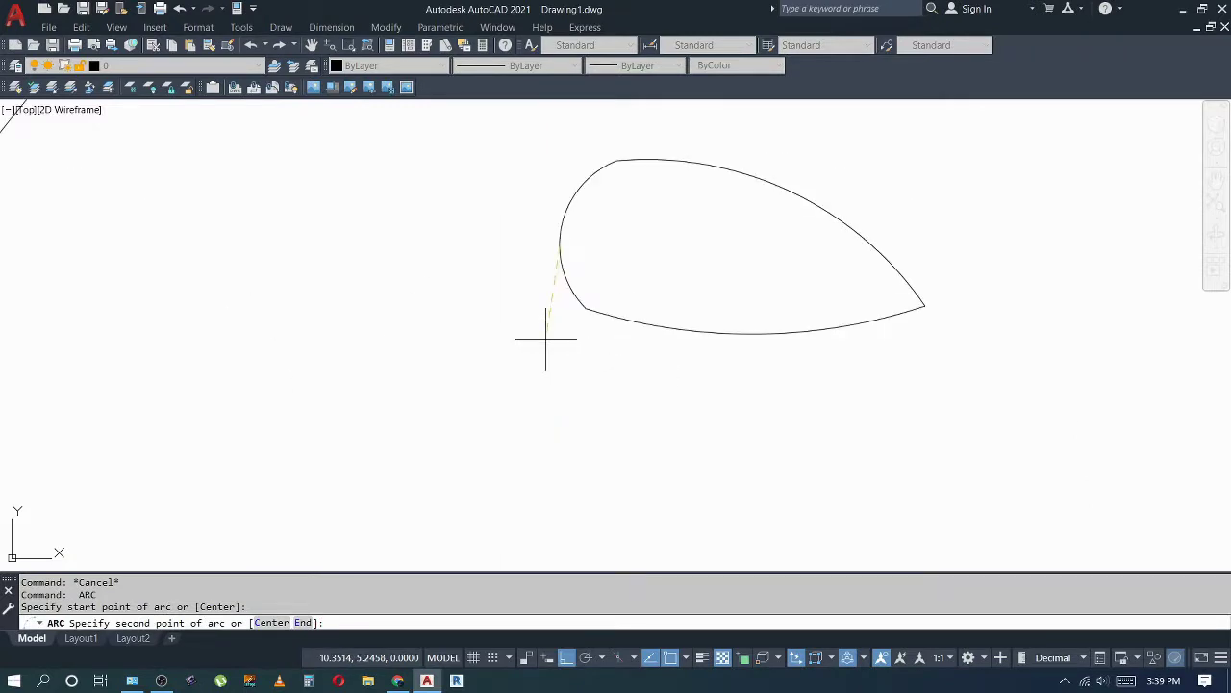
pyautogui.click(553, 358)
pyautogui.scroll(-3, 575, 443)
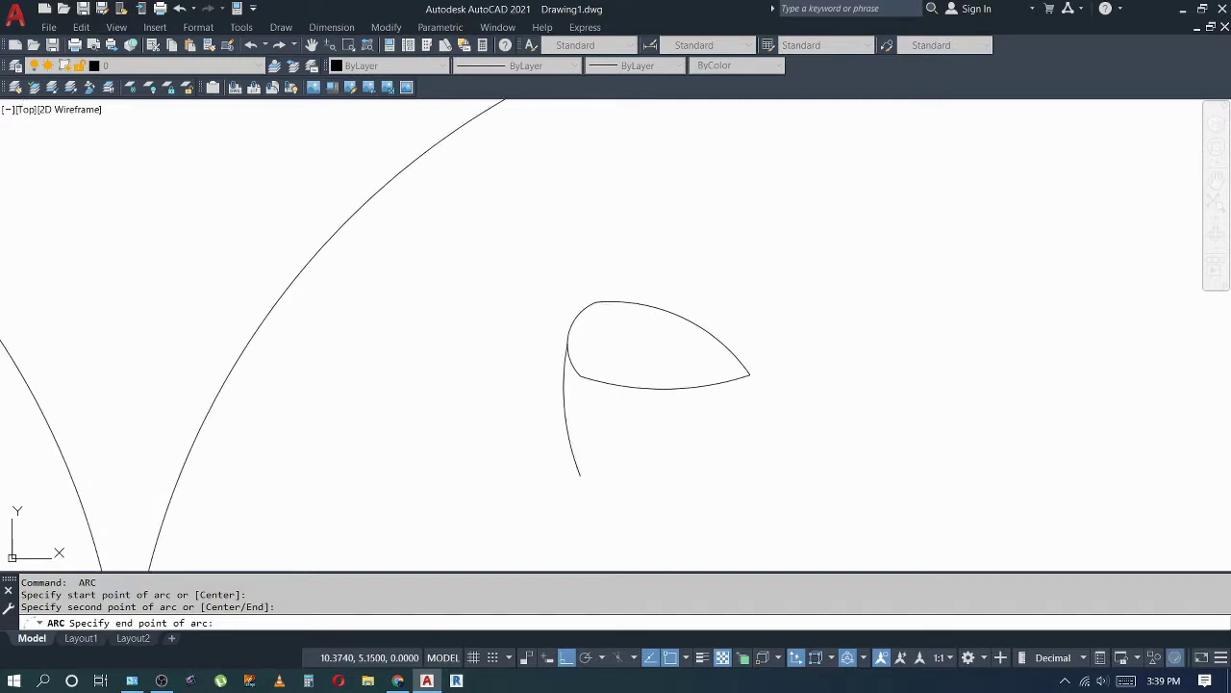
pyautogui.press('Escape')
pyautogui.press('Return')
pyautogui.click(602, 474)
pyautogui.click(673, 483)
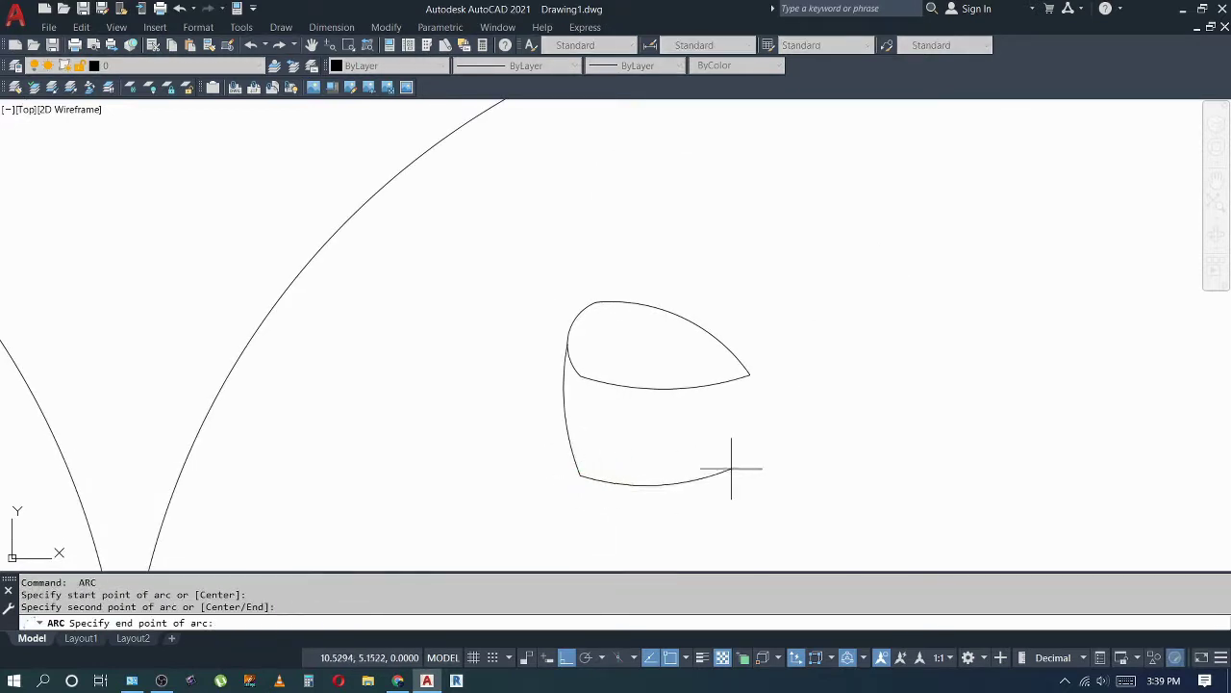
pyautogui.click(756, 449)
# Step: Draw a 3-point arc on the right side to close the eye outline
pyautogui.press('Escape')
pyautogui.press('Return')
pyautogui.click(751, 375)
pyautogui.click(742, 404)
pyautogui.click(754, 452)
pyautogui.press('Escape')
# Step: Grip-edit the eye's middle arc, raising its left end and lifting it slightly
pyautogui.press('Escape')
pyautogui.click(654, 387)
pyautogui.click(604, 393)
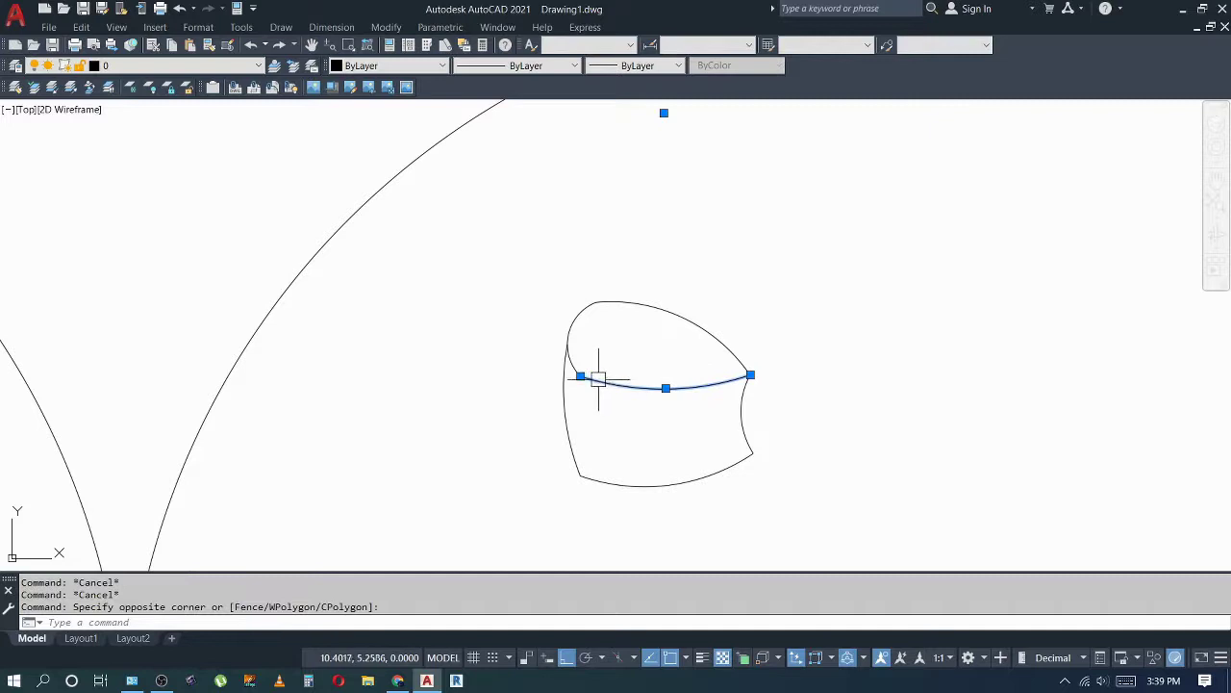
pyautogui.write('tr')
pyautogui.press('Return')
pyautogui.press('Escape')
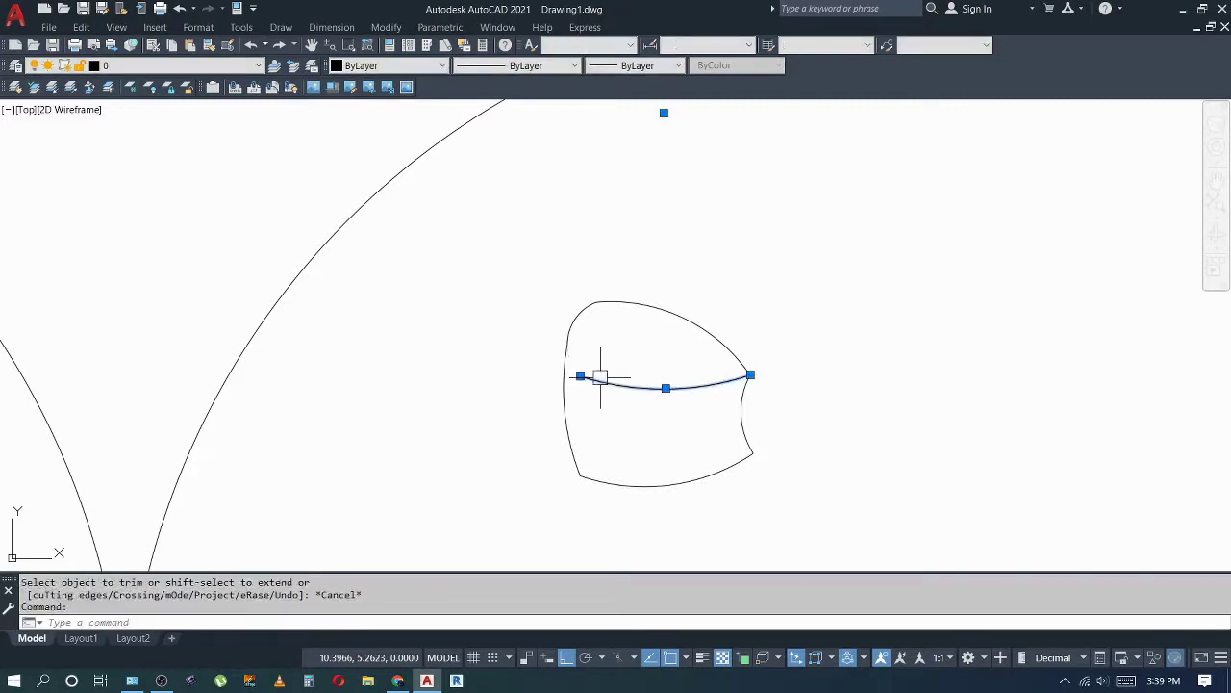
pyautogui.click(580, 375)
pyautogui.click(568, 344)
pyautogui.press('Escape')
pyautogui.press('Escape')
pyautogui.click(699, 380)
pyautogui.click(670, 395)
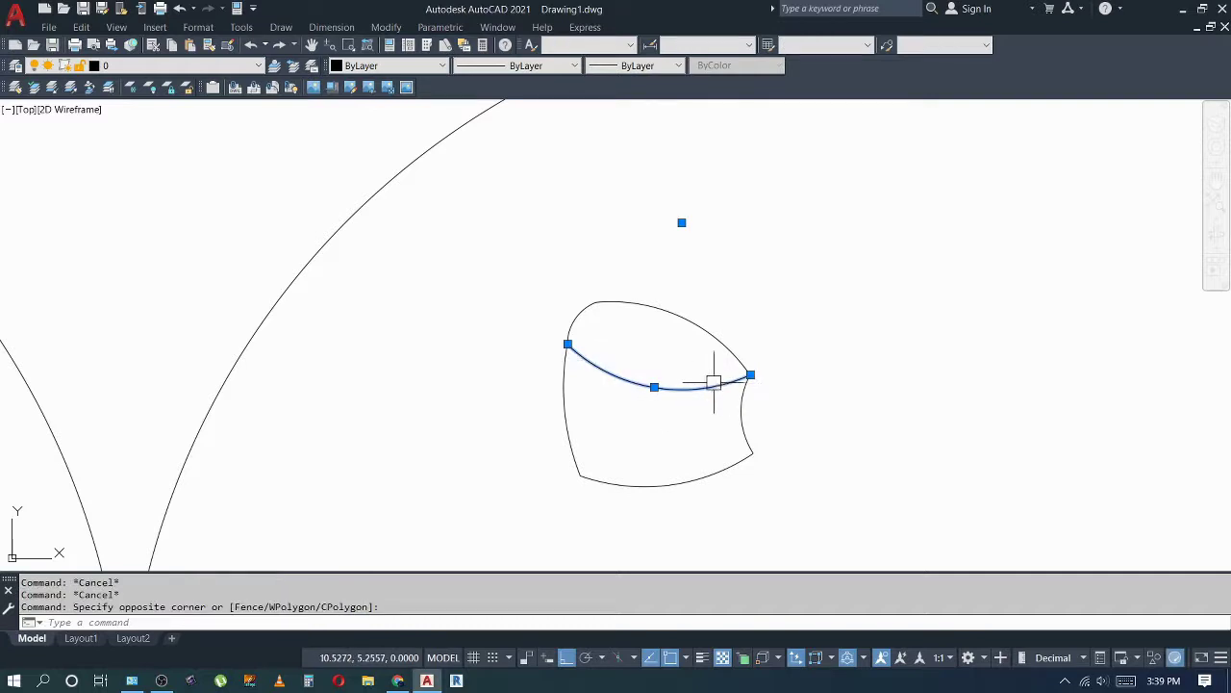
pyautogui.click(654, 387)
pyautogui.click(654, 376)
pyautogui.press('Escape')
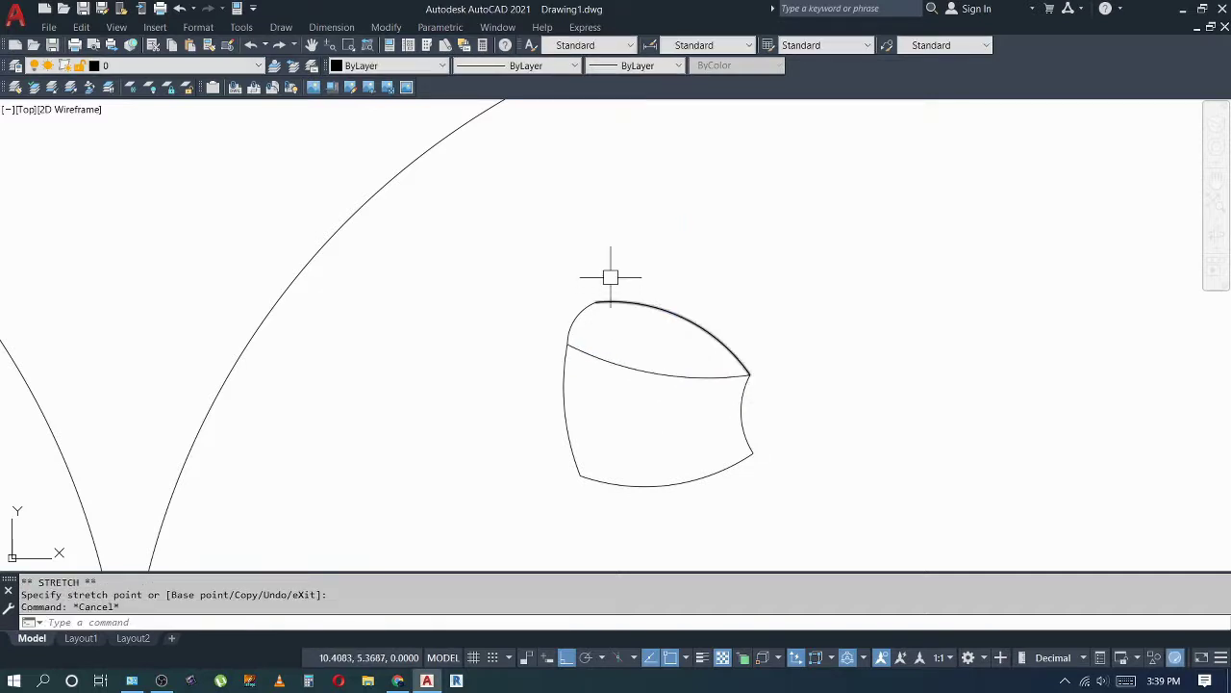
# Step: Grip-edit the top arc, pulling its end left and bulging its middle outward into a curled lid
pyautogui.click(590, 306)
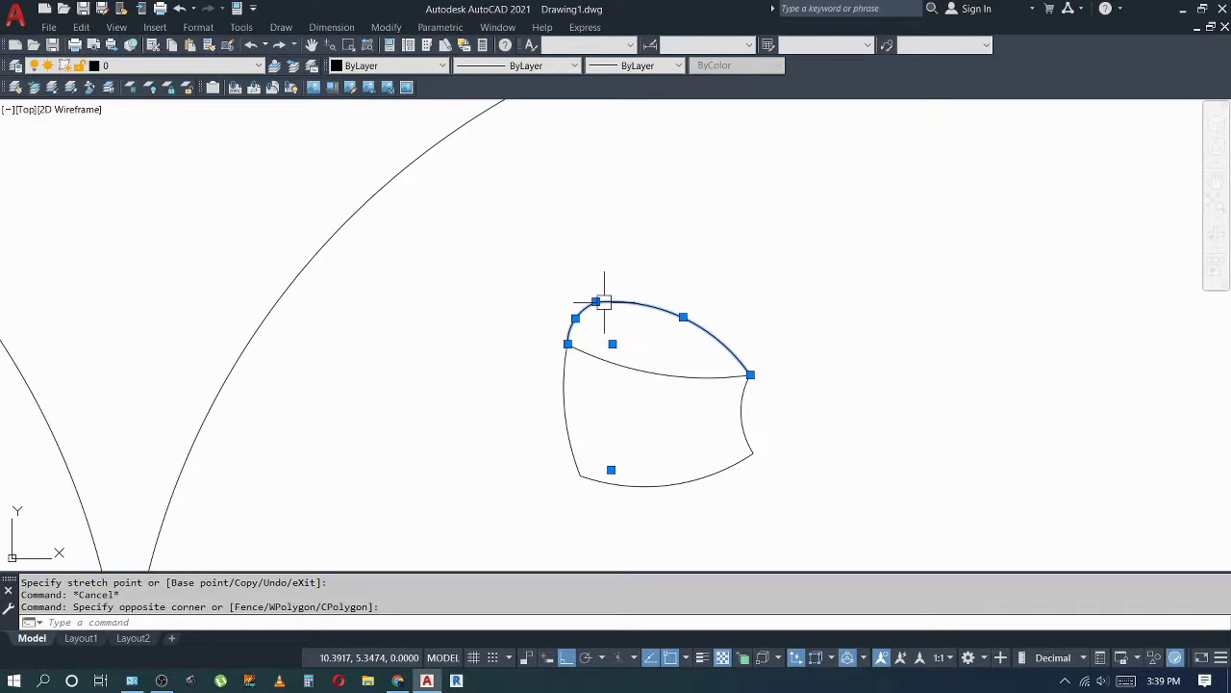
pyautogui.click(683, 317)
pyautogui.click(599, 297)
pyautogui.press('Escape')
pyautogui.scroll(5, 600, 294)
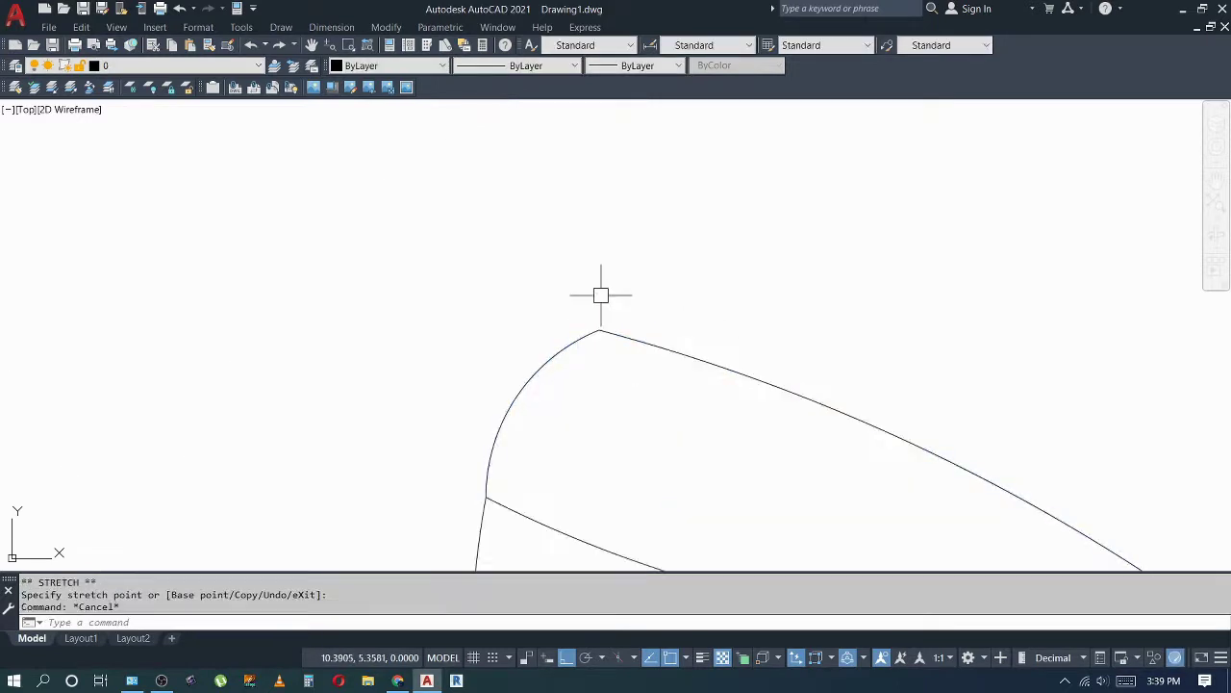
pyautogui.click(572, 354)
pyautogui.click(600, 329)
pyautogui.click(547, 330)
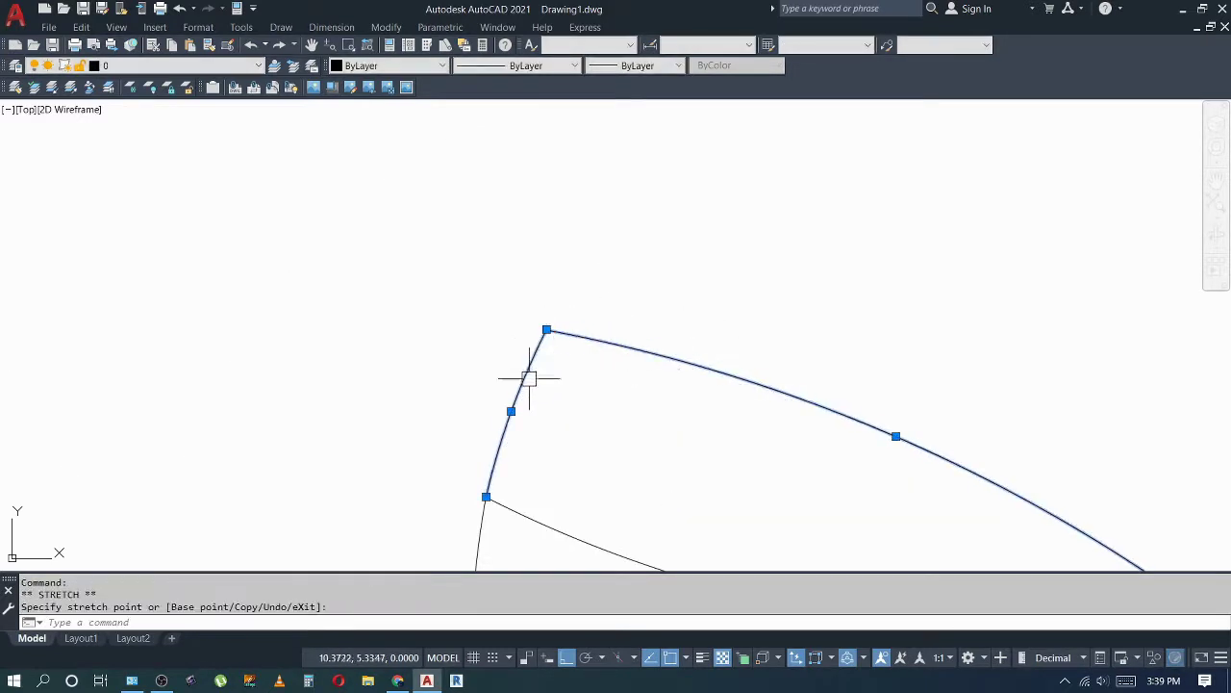
pyautogui.click(509, 411)
pyautogui.click(442, 391)
pyautogui.scroll(-5, 477, 327)
pyautogui.press('Escape')
pyautogui.press('Escape')
pyautogui.press('Escape')
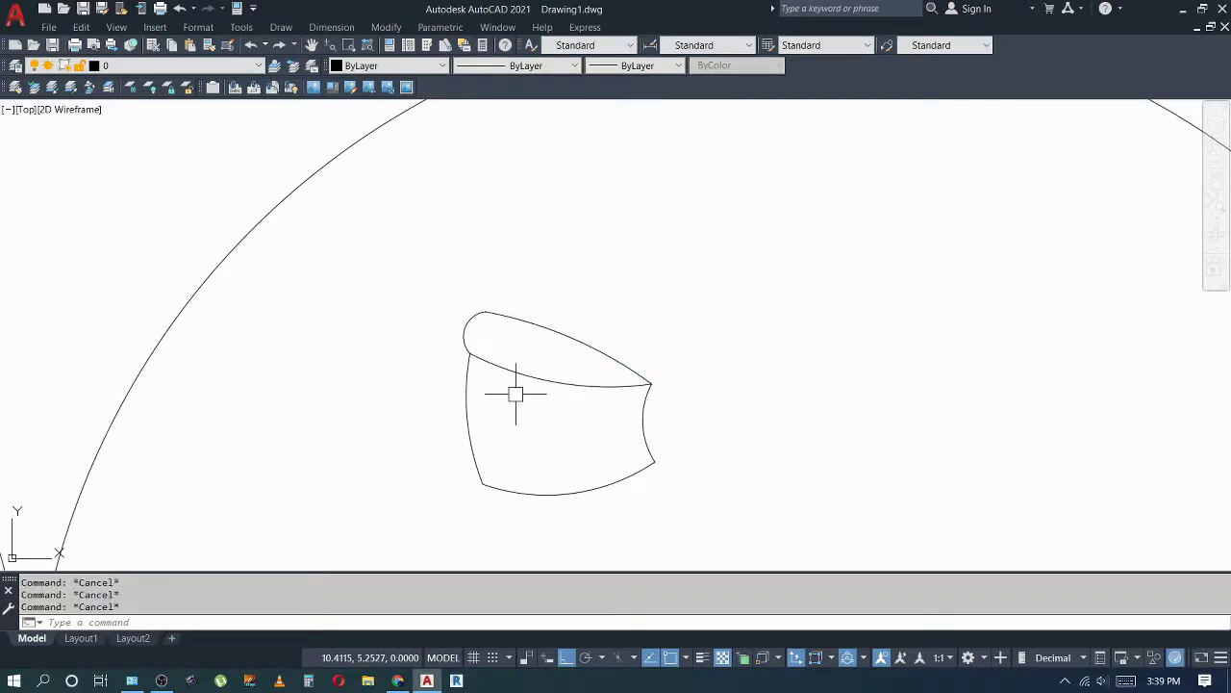
# Step: Draw a small three-point arc forming the top of the knot
pyautogui.write('a')
pyautogui.press('Return')
pyautogui.press('Escape')
pyautogui.write('a')
pyautogui.press('Return')
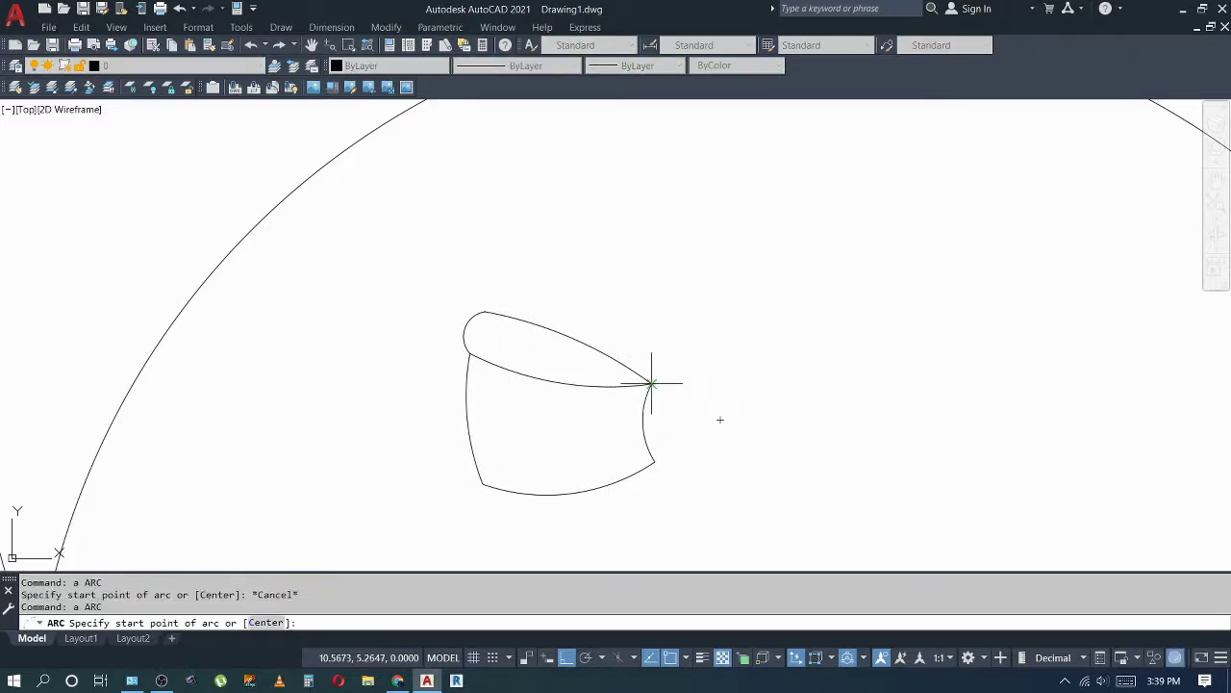
pyautogui.click(652, 383)
pyautogui.click(687, 365)
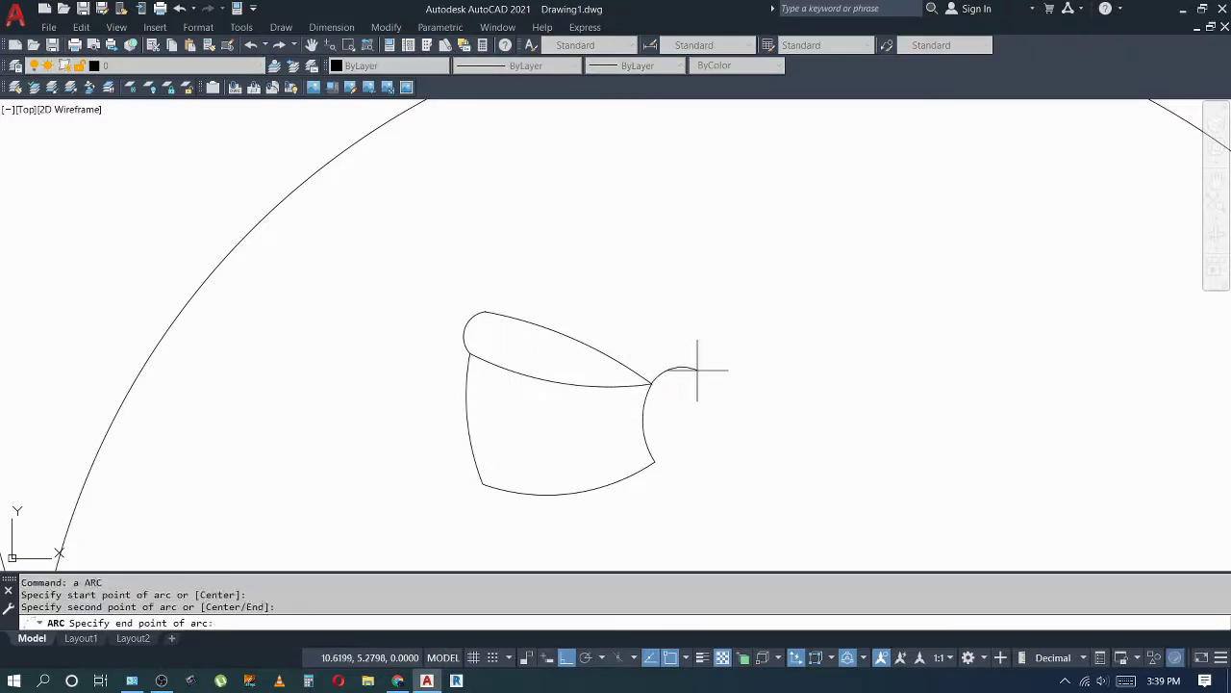
pyautogui.click(698, 369)
pyautogui.press('Escape')
pyautogui.press('Escape')
pyautogui.press('Escape')
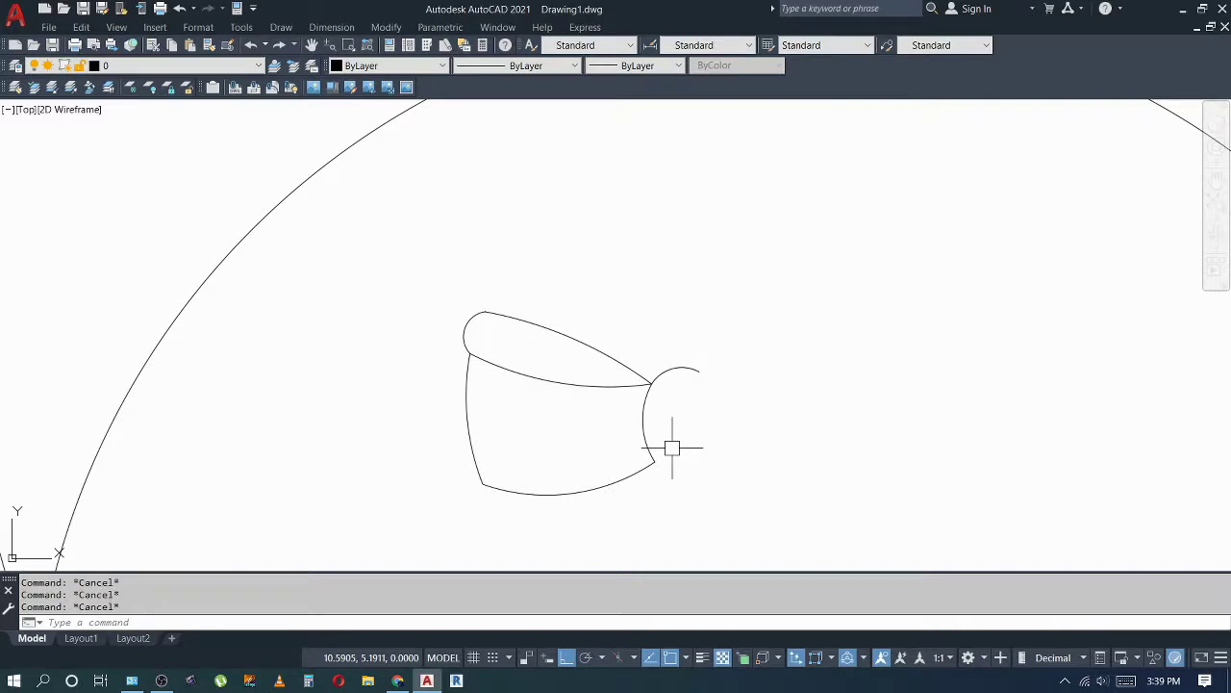
# Step: Mirror the knot arc across a vertical axis, keeping the original
pyautogui.write('mi')
pyautogui.press('Return')
pyautogui.click(676, 368)
pyautogui.press('Return')
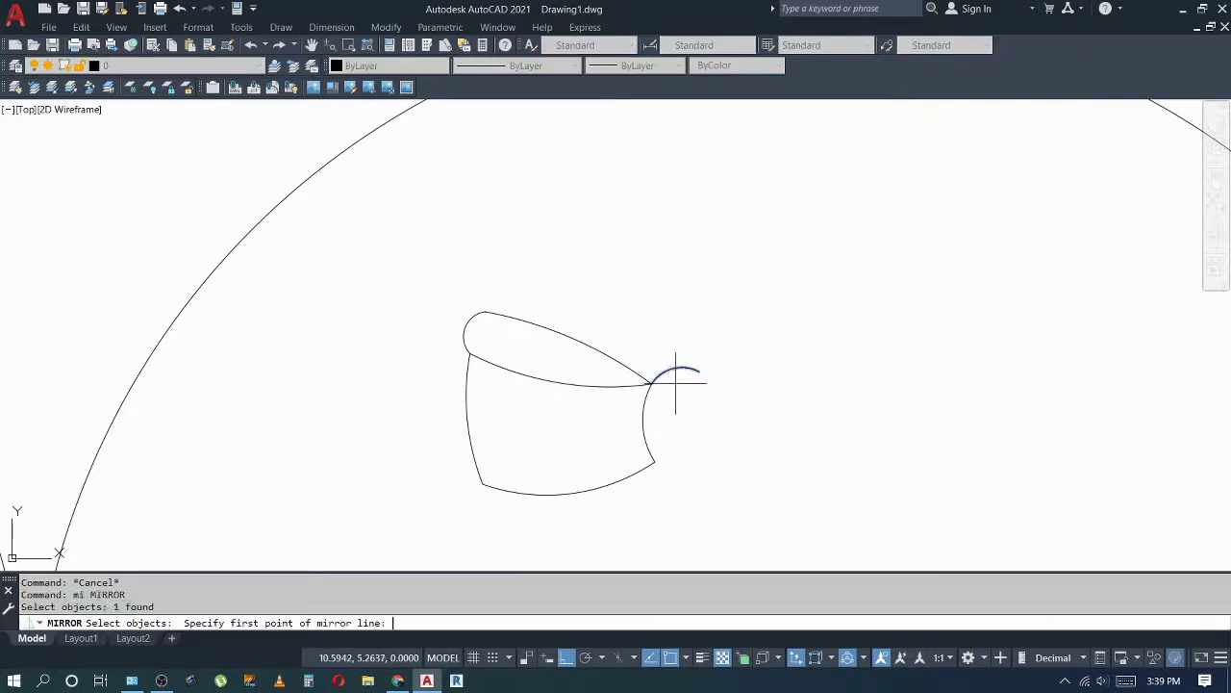
pyautogui.click(682, 403)
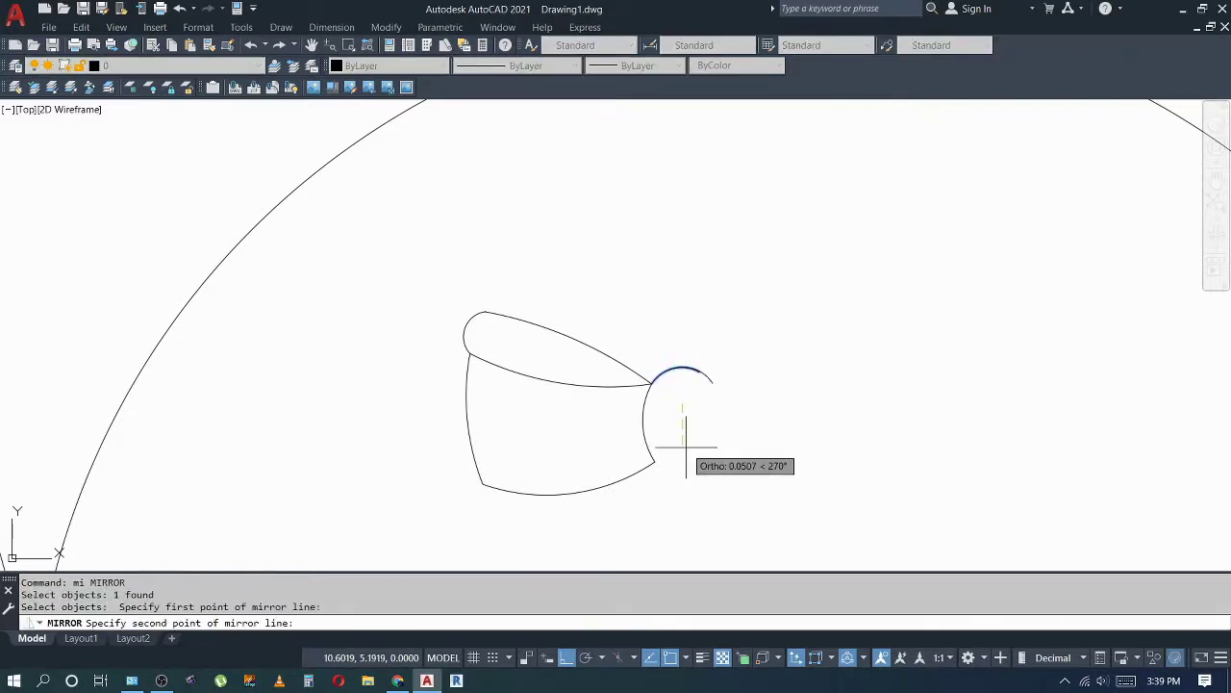
pyautogui.press('Escape')
pyautogui.press('Return')
pyautogui.click(647, 433)
pyautogui.press('Return')
pyautogui.click(682, 403)
pyautogui.click(684, 431)
pyautogui.press('Return')
# Step: Mirror the top knot arc across a horizontal axis to close the oval
pyautogui.write('ex')
pyautogui.press('Return')
pyautogui.click(694, 379)
pyautogui.press('Escape')
pyautogui.write('i')
pyautogui.press('Return')
pyautogui.click(683, 380)
pyautogui.press('Return')
pyautogui.click(643, 419)
pyautogui.click(824, 421)
pyautogui.press('Return')
pyautogui.press('Escape')
pyautogui.press('Escape')
# Step: Mirror the five-piece half bow about the knot's vertical centre line, keeping the source
pyautogui.scroll(-2, 642, 408)
pyautogui.write('mi')
pyautogui.press('Return')
pyautogui.click(593, 323)
pyautogui.click(523, 471)
pyautogui.press('Return')
pyautogui.click(663, 416)
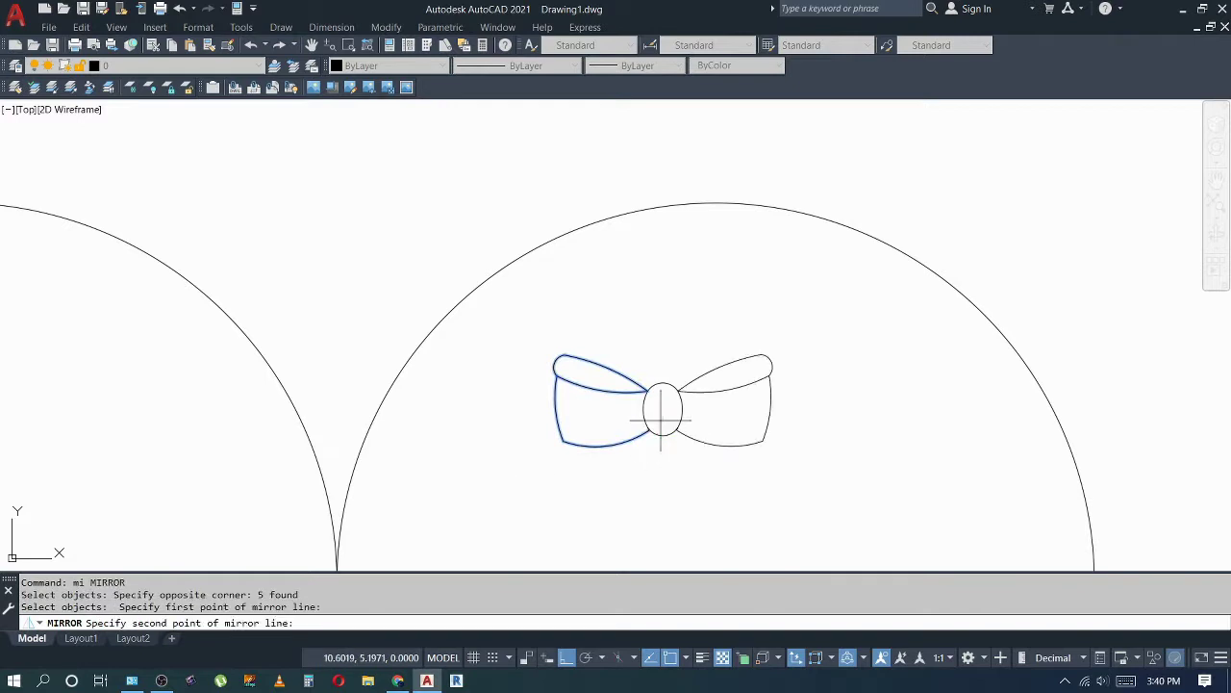
pyautogui.click(662, 447)
pyautogui.press('Return')
pyautogui.scroll(-2, 660, 446)
pyautogui.press('Escape')
pyautogui.press('Escape')
pyautogui.press('Escape')
pyautogui.scroll(3, 743, 399)
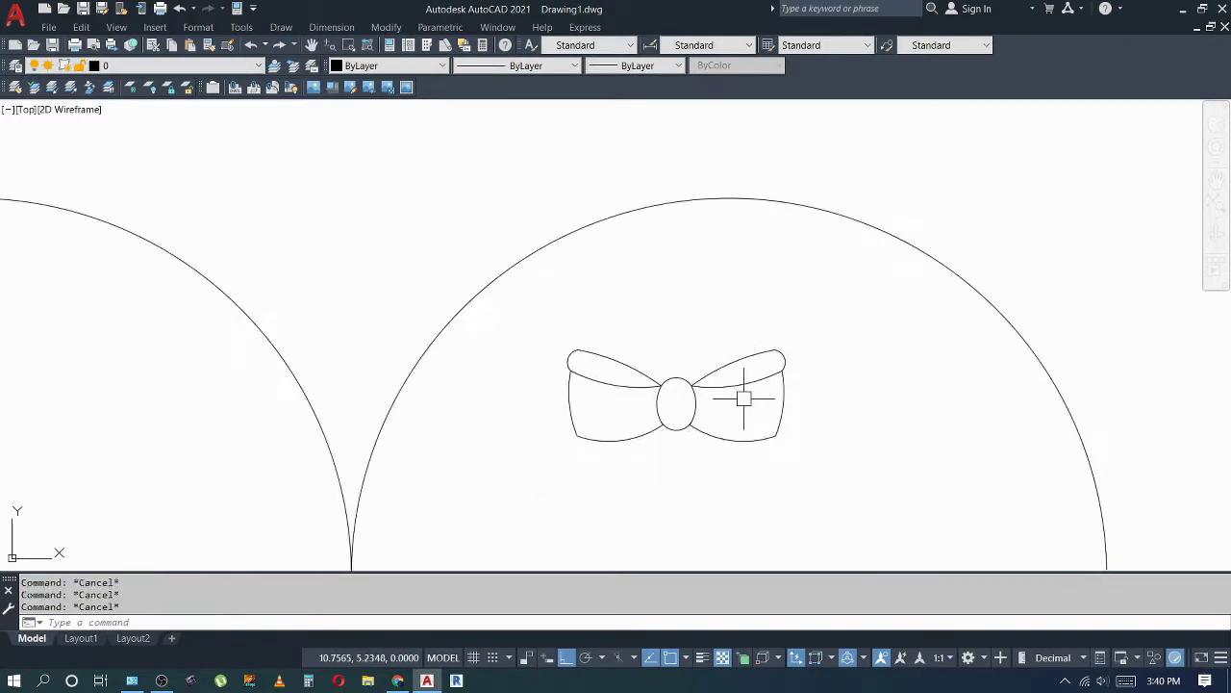
# Step: Start a hatch and choose the SOLID pattern from Other Predefined
pyautogui.press('Return')
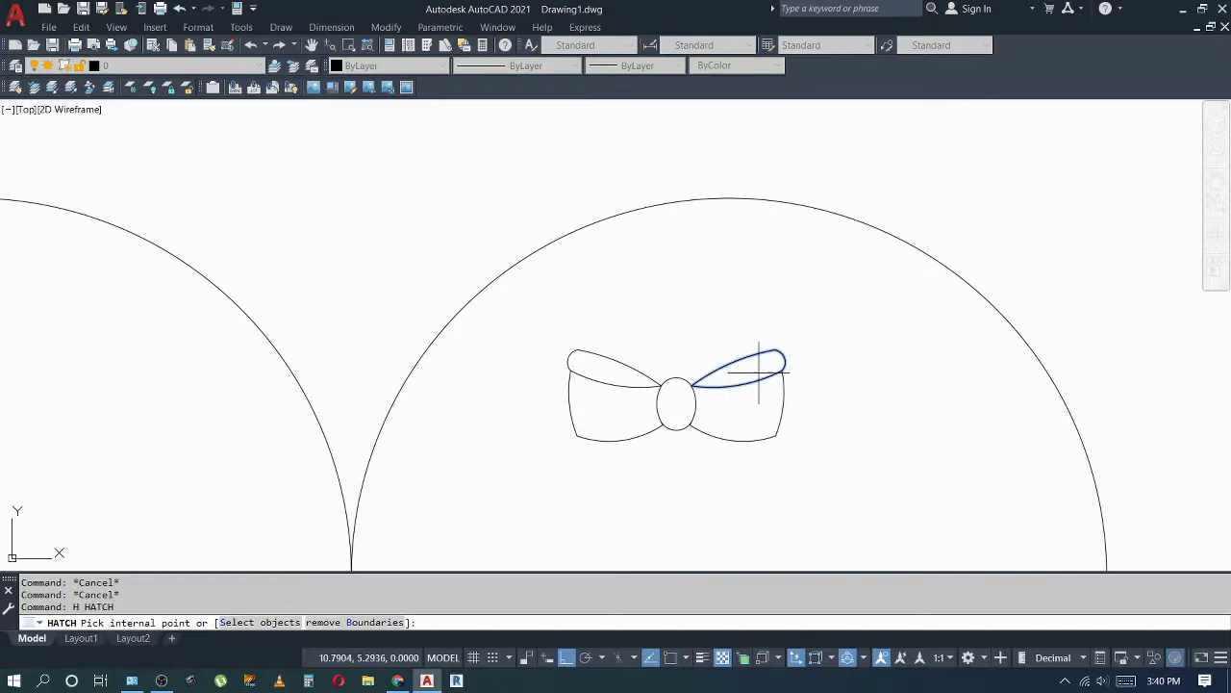
pyautogui.press('Return')
pyautogui.click(690, 302)
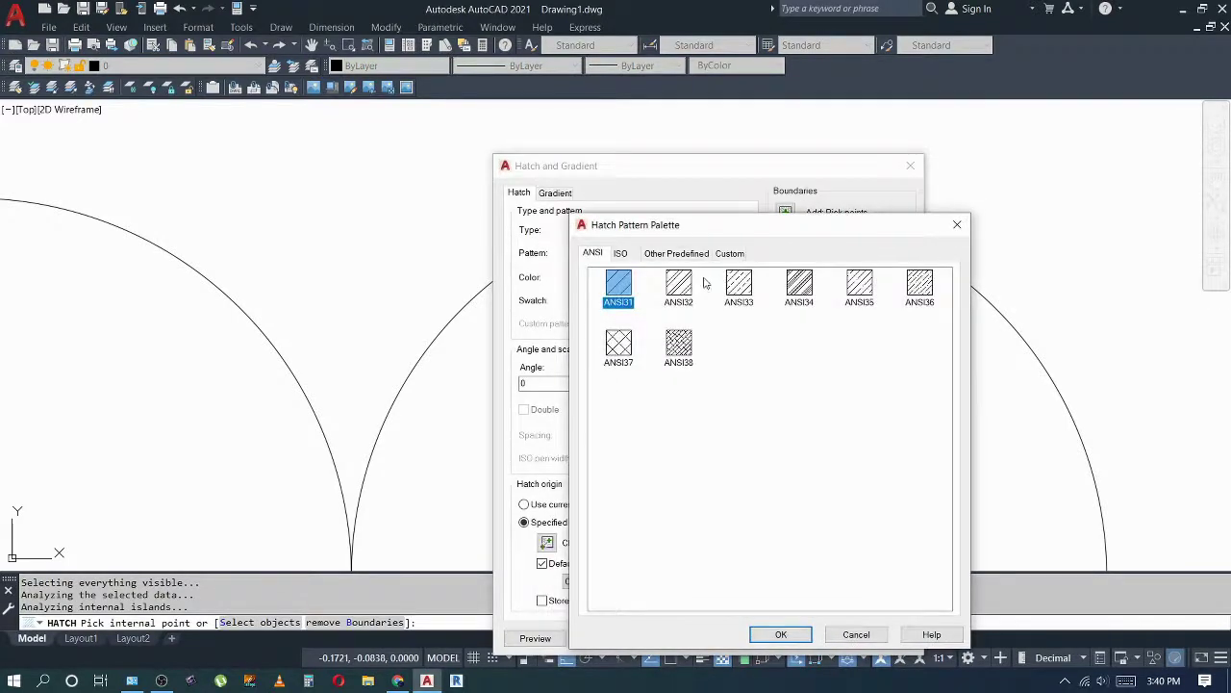
pyautogui.click(676, 253)
pyautogui.click(620, 285)
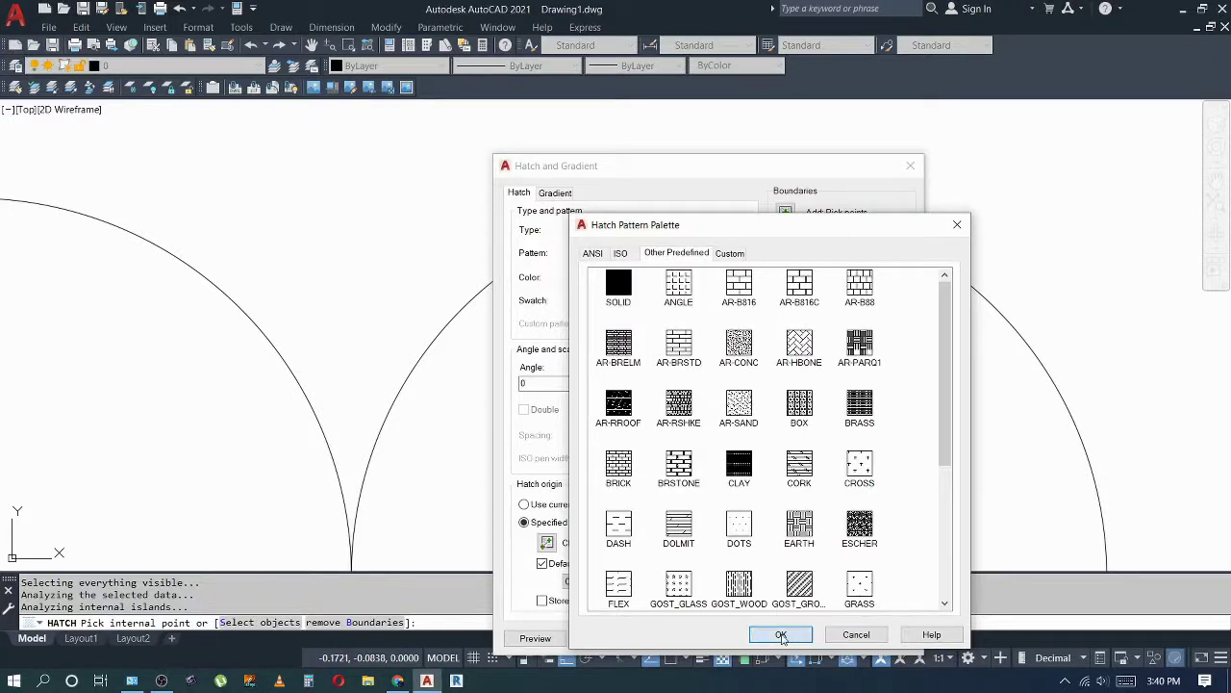
pyautogui.click(781, 634)
# Step: Set the hatch colour to index 160 blue and apply it to the bow
pyautogui.click(686, 279)
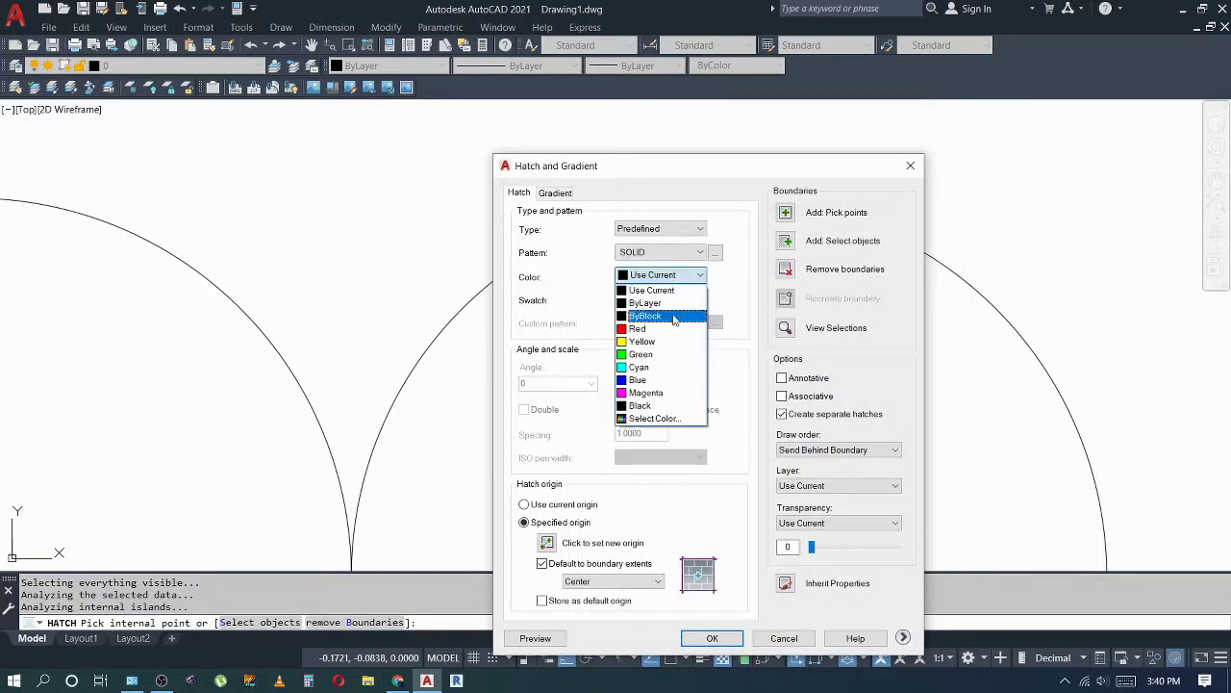
pyautogui.click(650, 418)
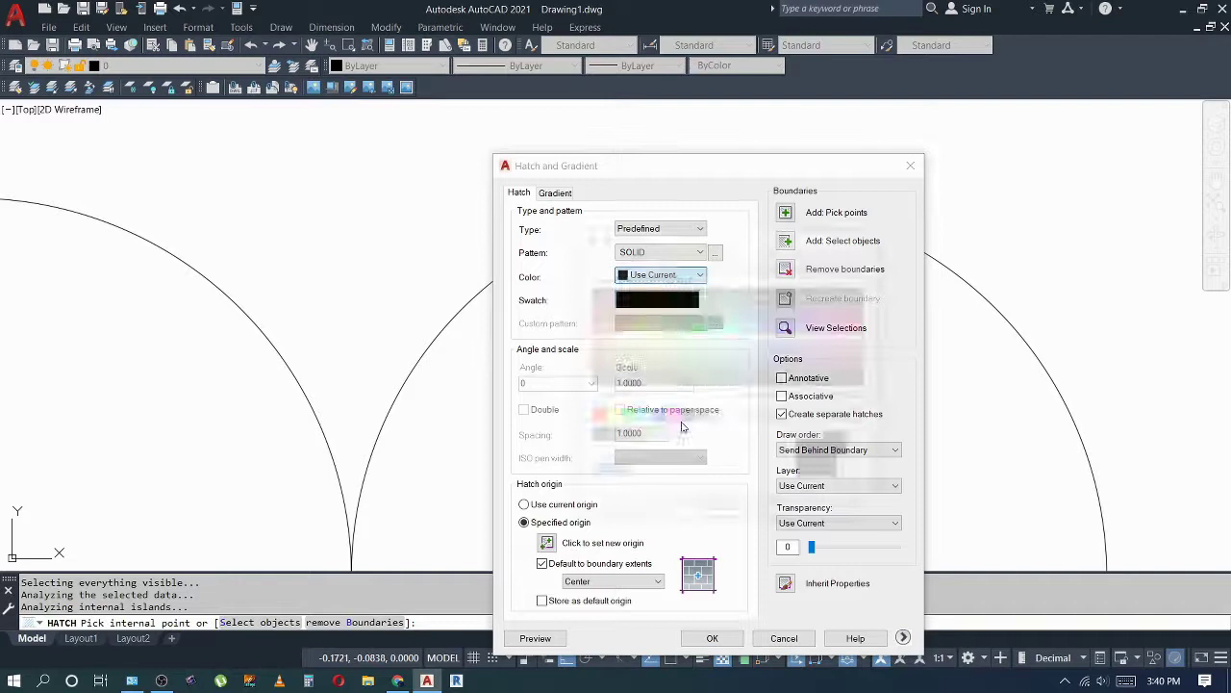
pyautogui.click(771, 328)
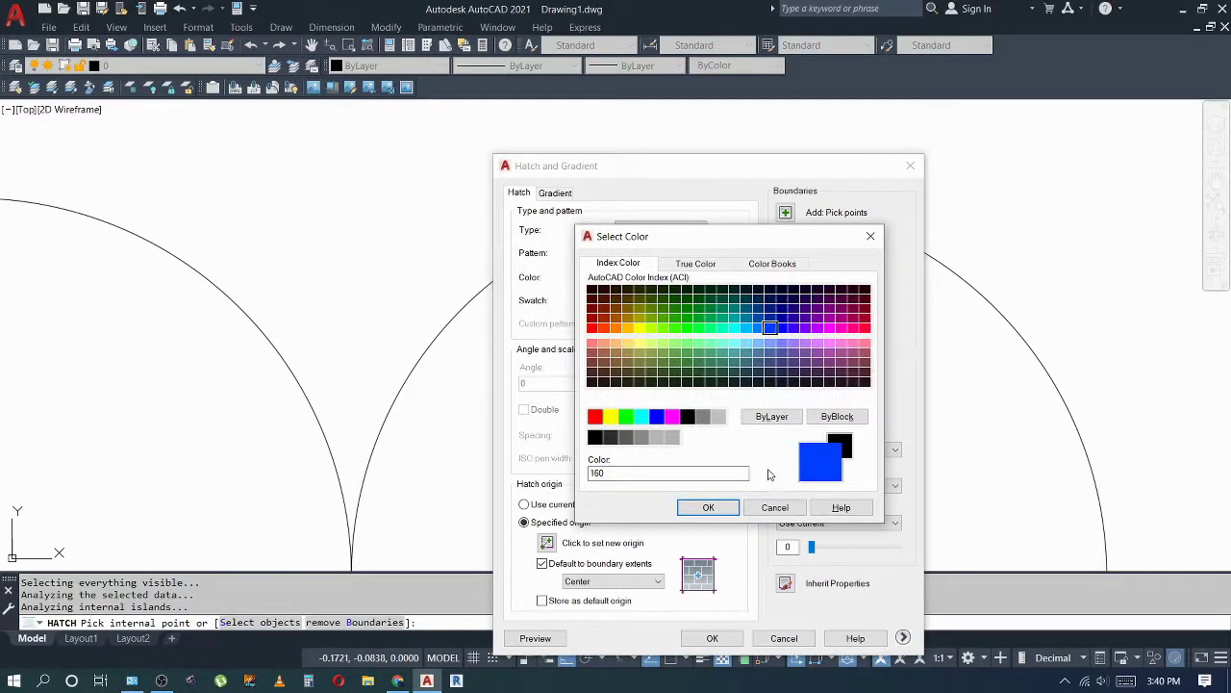
pyautogui.click(724, 507)
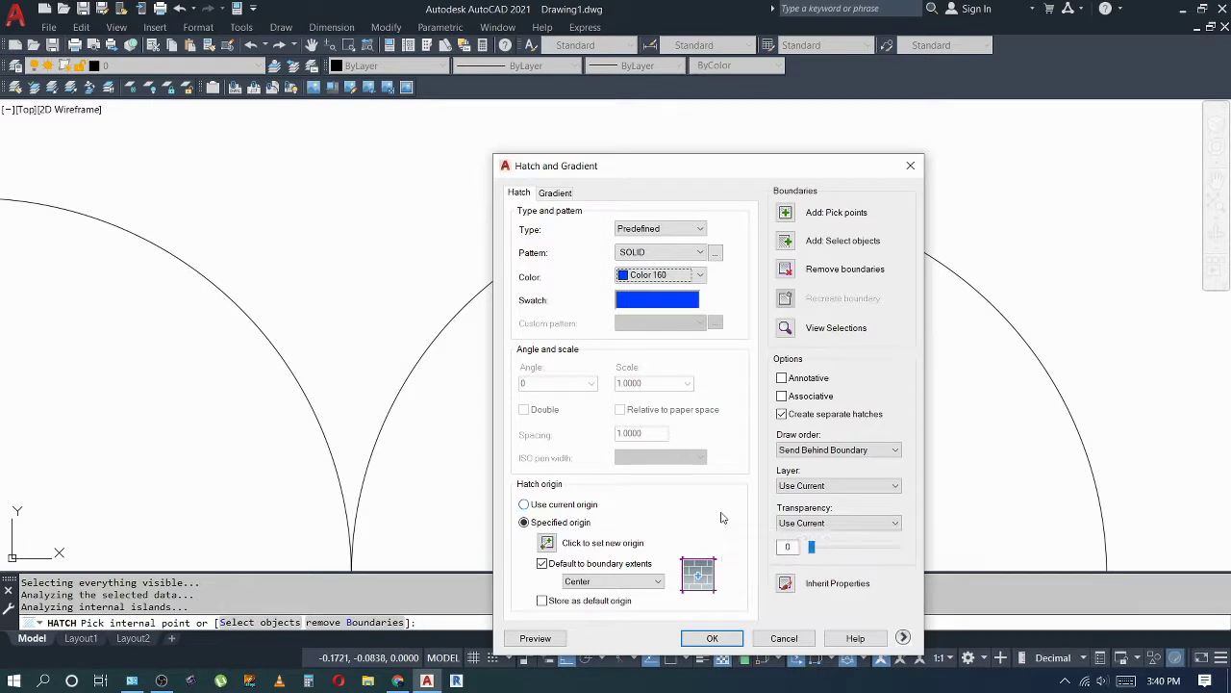
pyautogui.click(711, 634)
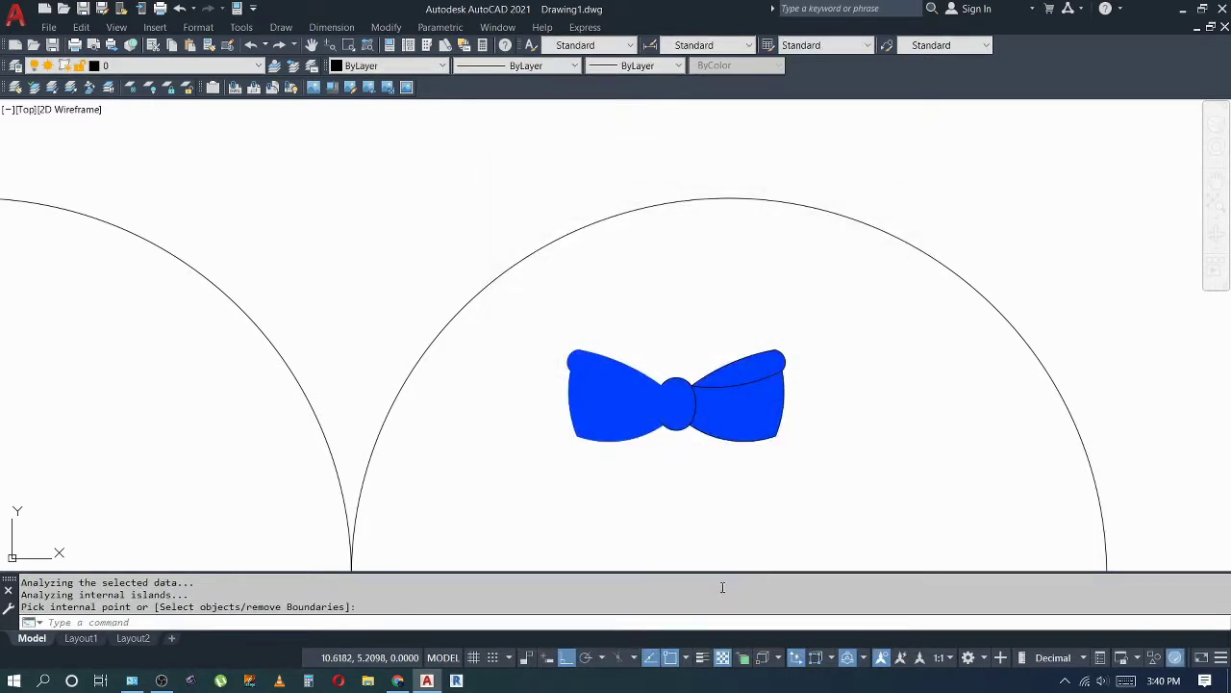
# Step: Send the blue bow hatch to the back with DRAWORDER
pyautogui.press('Escape')
pyautogui.write('d')
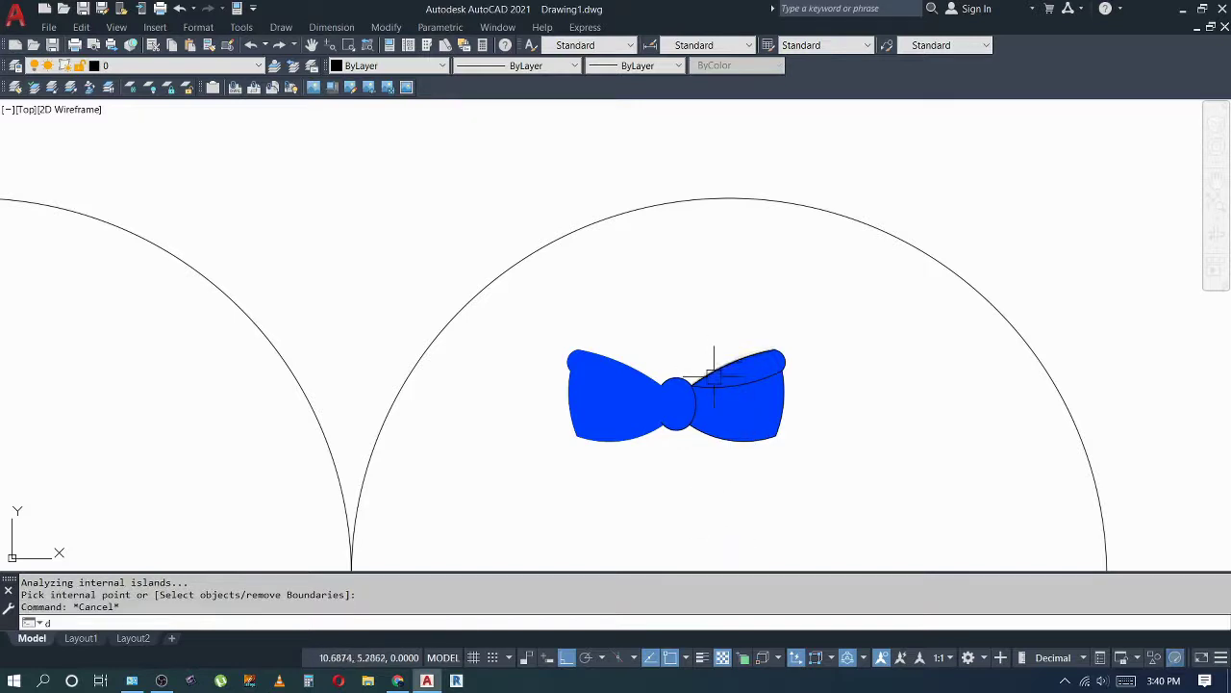
pyautogui.write('r')
pyautogui.press('Return')
pyautogui.click(641, 416)
pyautogui.press('Return')
pyautogui.write('b')
pyautogui.press('Return')
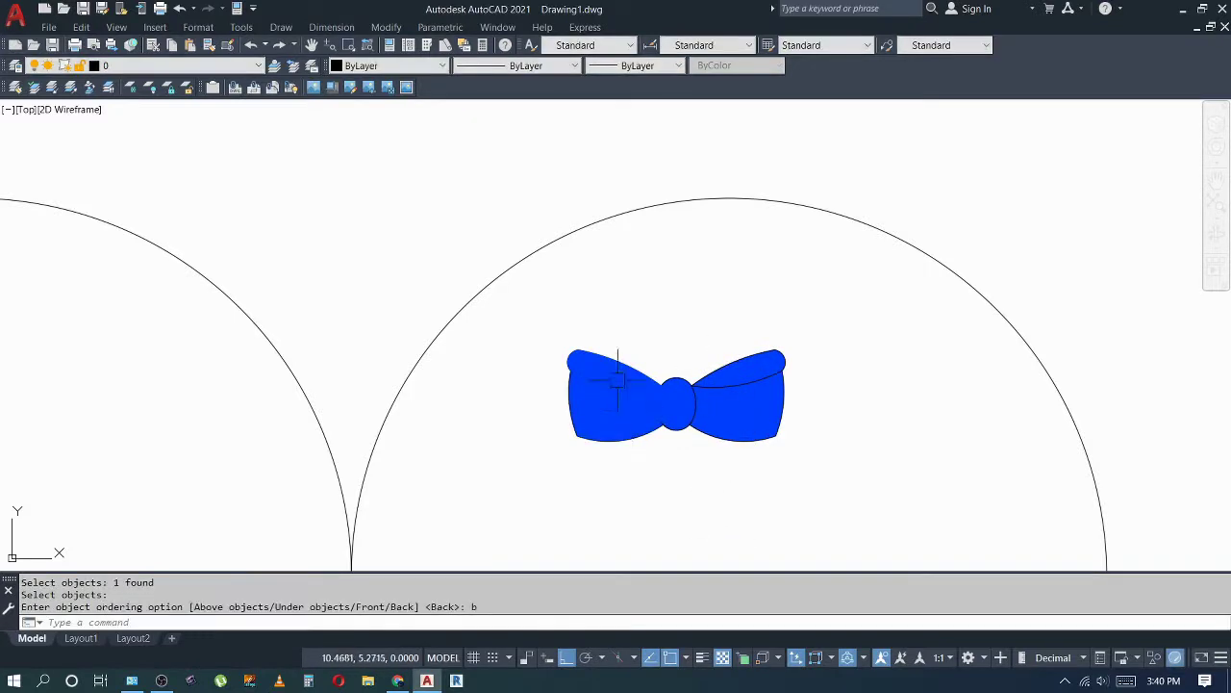
pyautogui.scroll(3, 618, 380)
pyautogui.press('Escape')
# Step: Give the left lobe's arc a 0.35 mm lineweight and turn on lineweight display
pyautogui.click(554, 357)
pyautogui.click(518, 324)
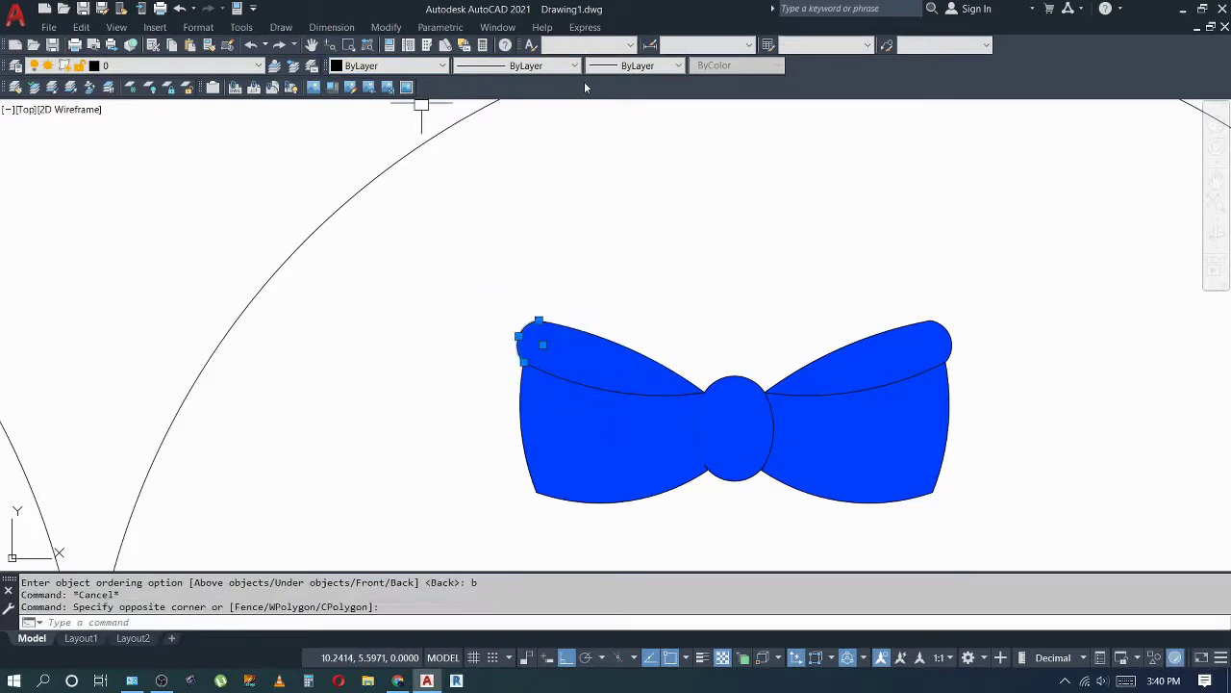
pyautogui.click(635, 65)
pyautogui.click(640, 287)
pyautogui.click(526, 327)
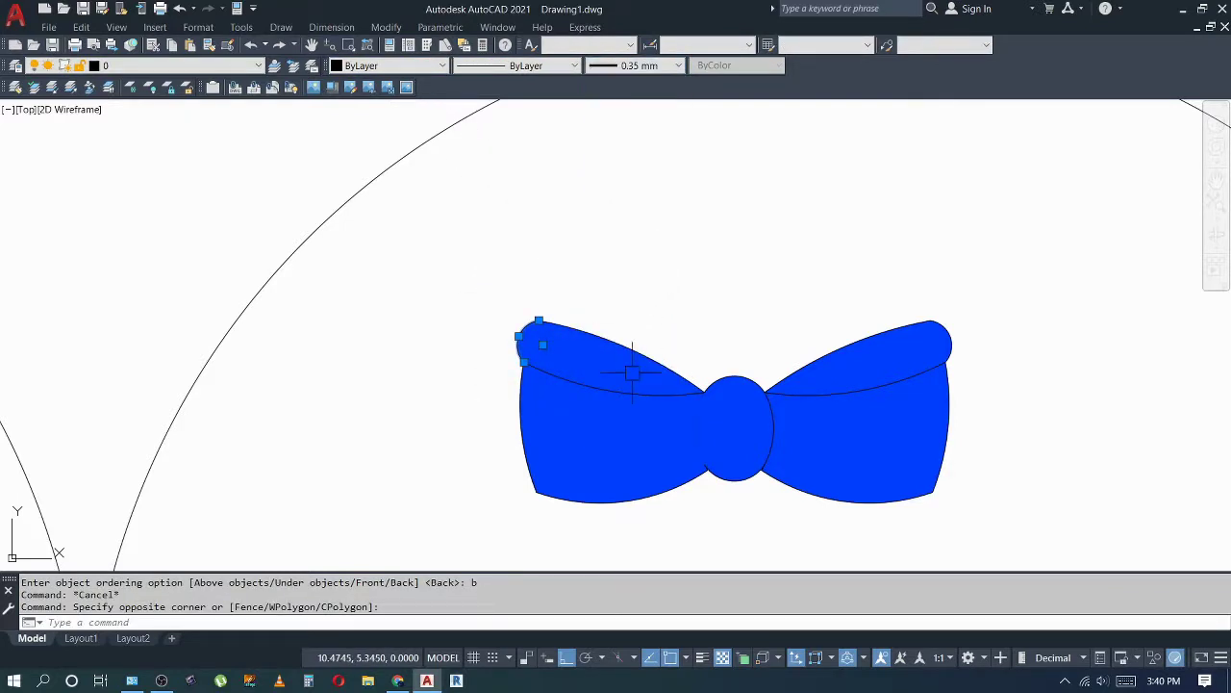
pyautogui.click(703, 659)
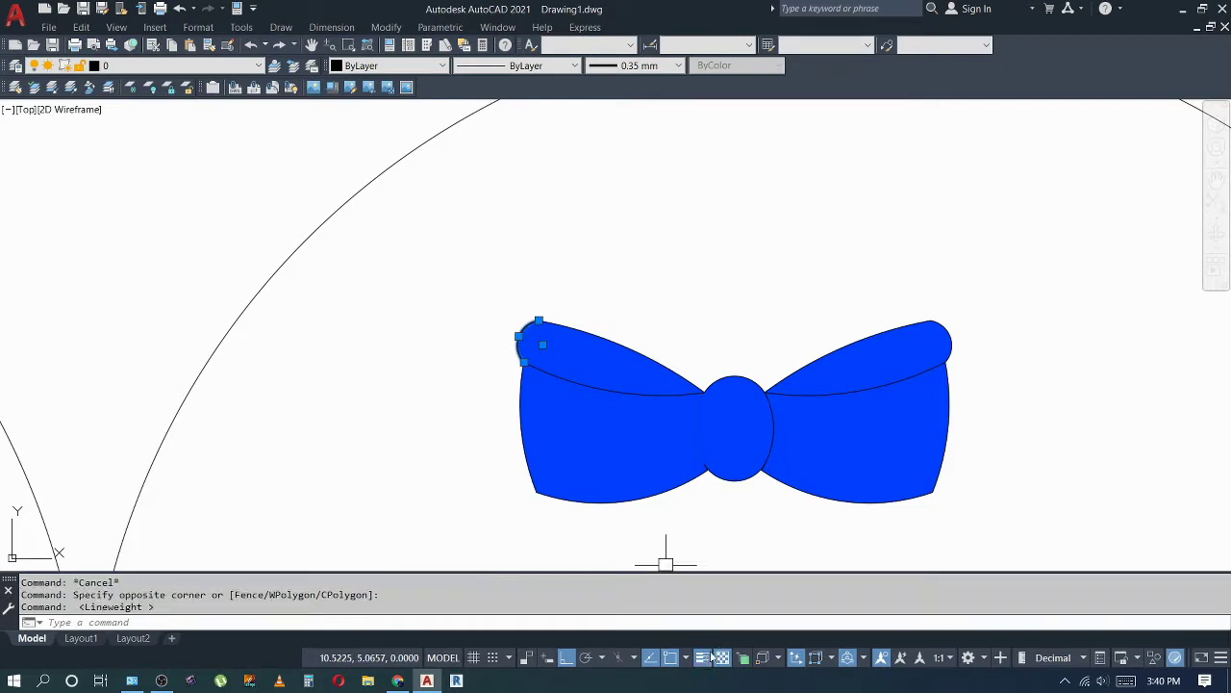
pyautogui.press('Escape')
pyautogui.press('Escape')
# Step: Match the 0.35 mm arc's properties onto all bow wing and knot outlines
pyautogui.write('ma')
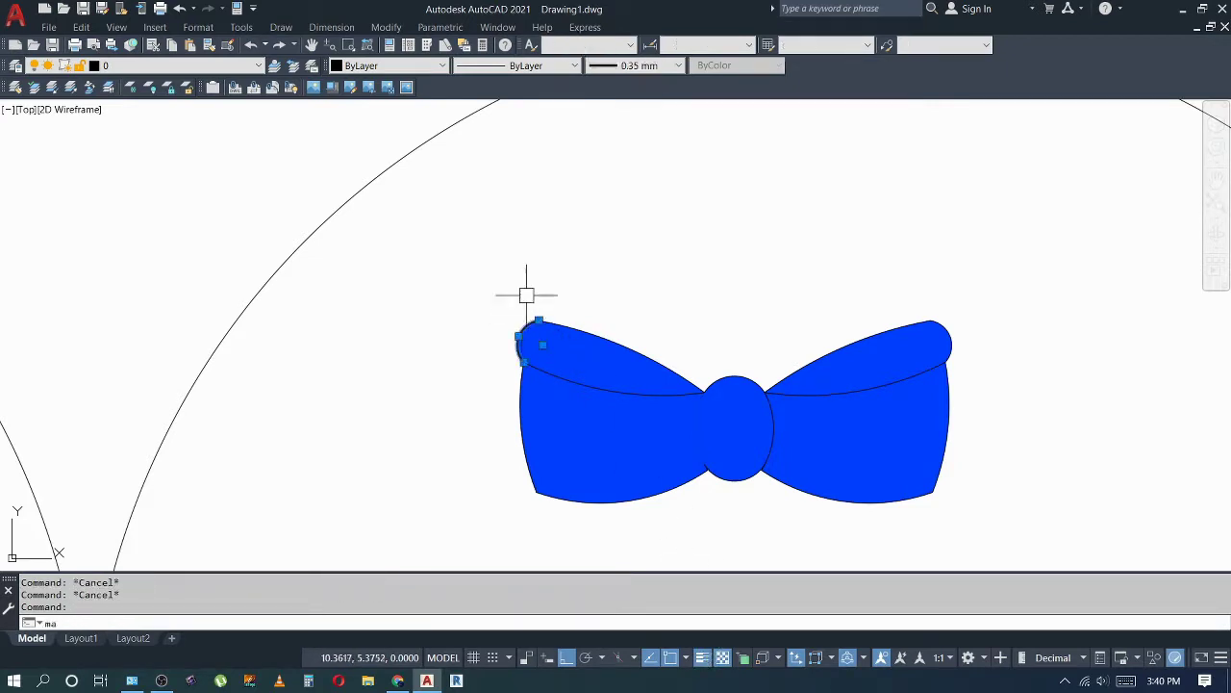
pyautogui.press('Return')
pyautogui.click(529, 323)
pyautogui.click(590, 364)
pyautogui.click(616, 452)
pyautogui.click(690, 513)
pyautogui.click(720, 332)
pyautogui.click(689, 338)
pyautogui.click(808, 428)
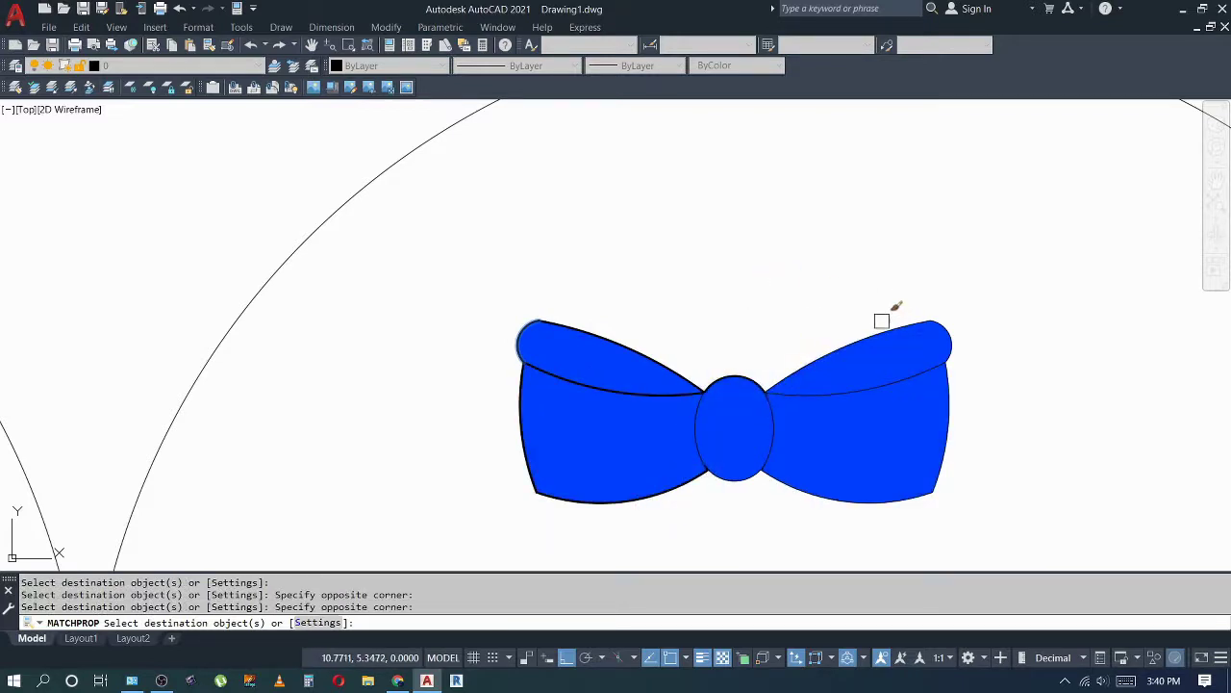
pyautogui.click(907, 282)
pyautogui.click(1011, 512)
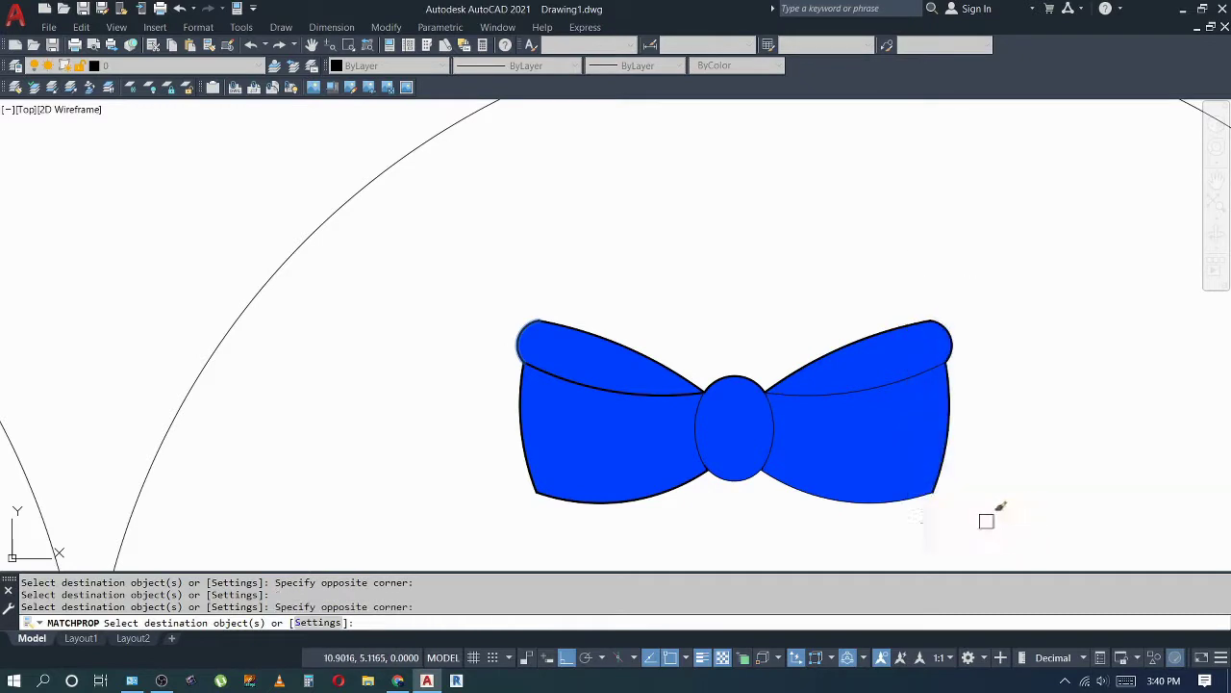
pyautogui.click(675, 521)
pyautogui.click(806, 420)
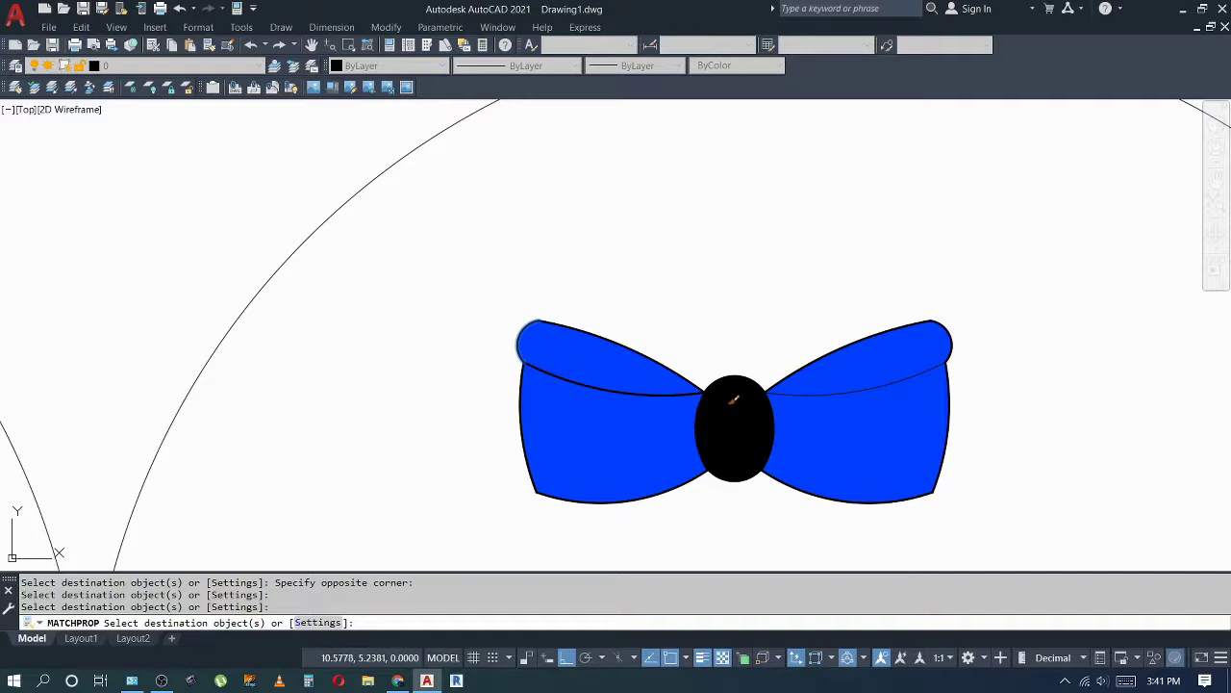
# Step: Copy the right wing's blue fill properties onto the knot
pyautogui.click(682, 329)
pyautogui.click(801, 516)
pyautogui.press('Return')
pyautogui.press('Return')
pyautogui.click(852, 430)
pyautogui.click(737, 412)
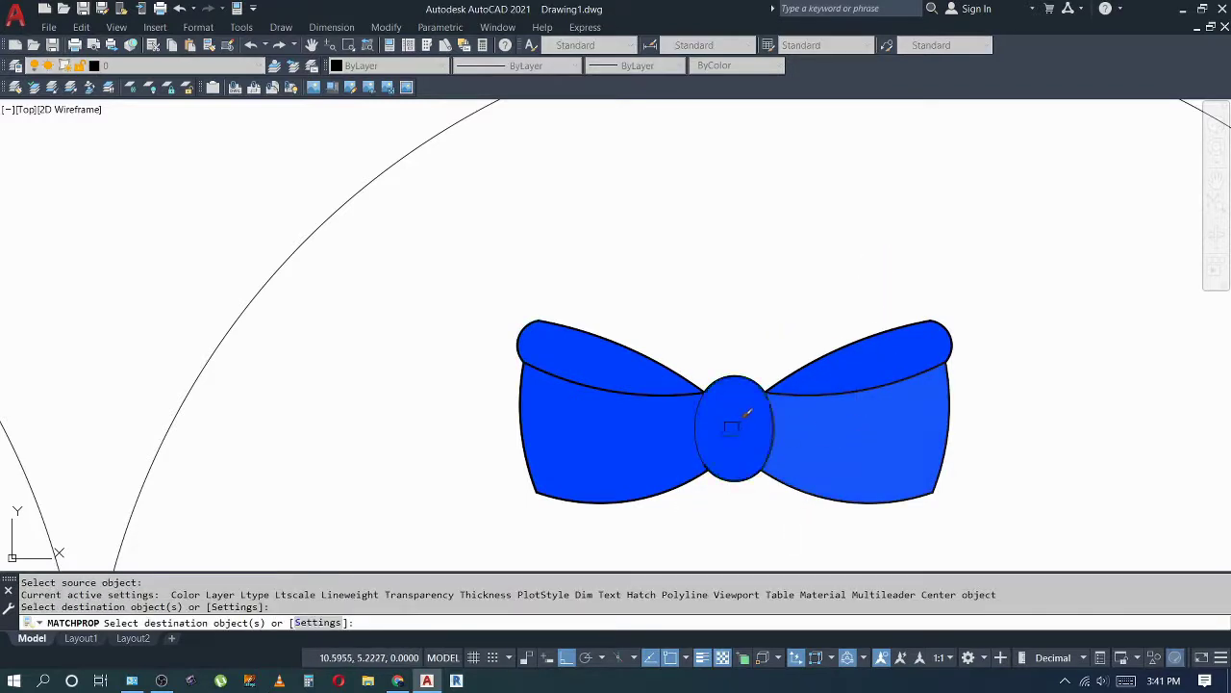
pyautogui.press('Escape')
pyautogui.press('Escape')
pyautogui.press('Escape')
pyautogui.press('Return')
pyautogui.press('Escape')
# Step: Send the knot's fill to the back behind its outline with DRAWORDER
pyautogui.write('ma')
pyautogui.press('Return')
pyautogui.click(767, 435)
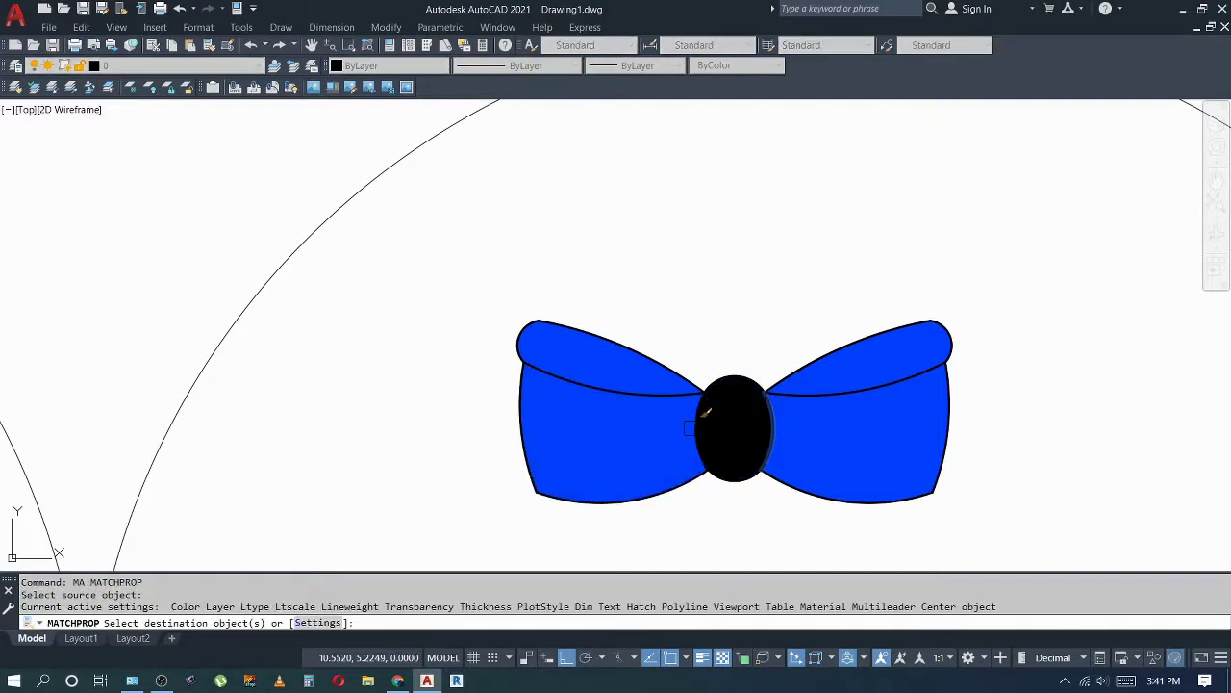
pyautogui.scroll(6, 696, 456)
pyautogui.press('Escape')
pyautogui.press('Escape')
pyautogui.press('Return')
pyautogui.click(798, 389)
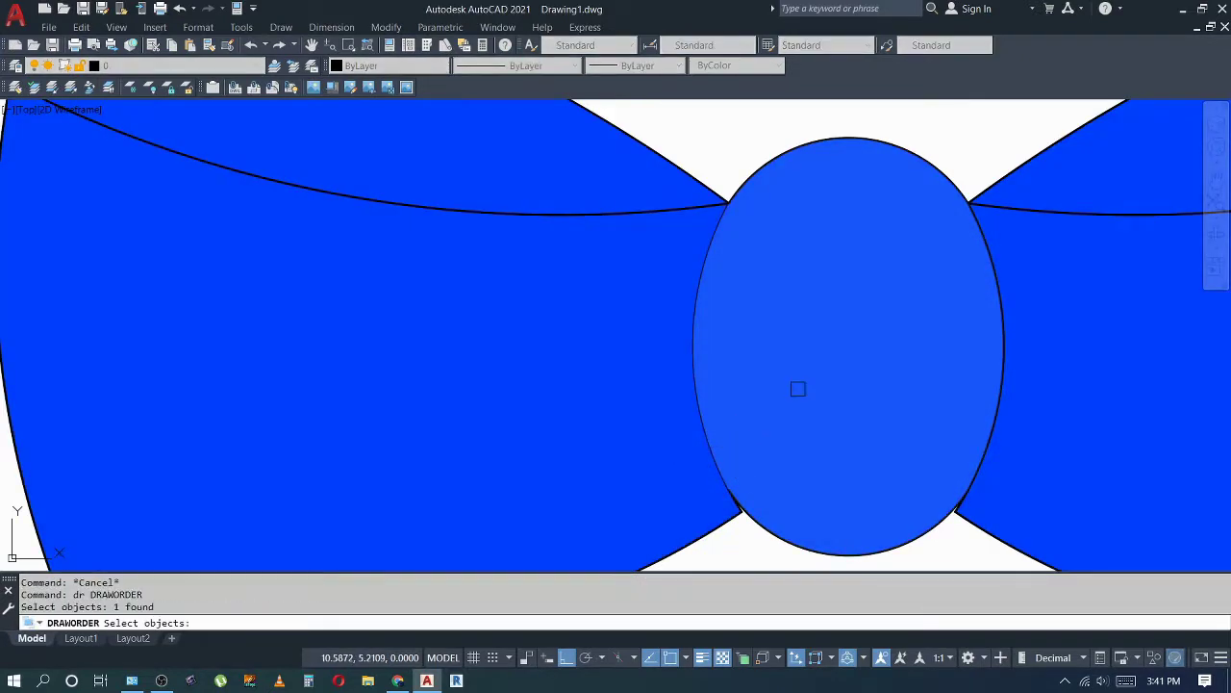
pyautogui.press('Return')
pyautogui.write('b')
pyautogui.press('Return')
pyautogui.scroll(-6, 775, 366)
pyautogui.press('Escape')
pyautogui.press('Escape')
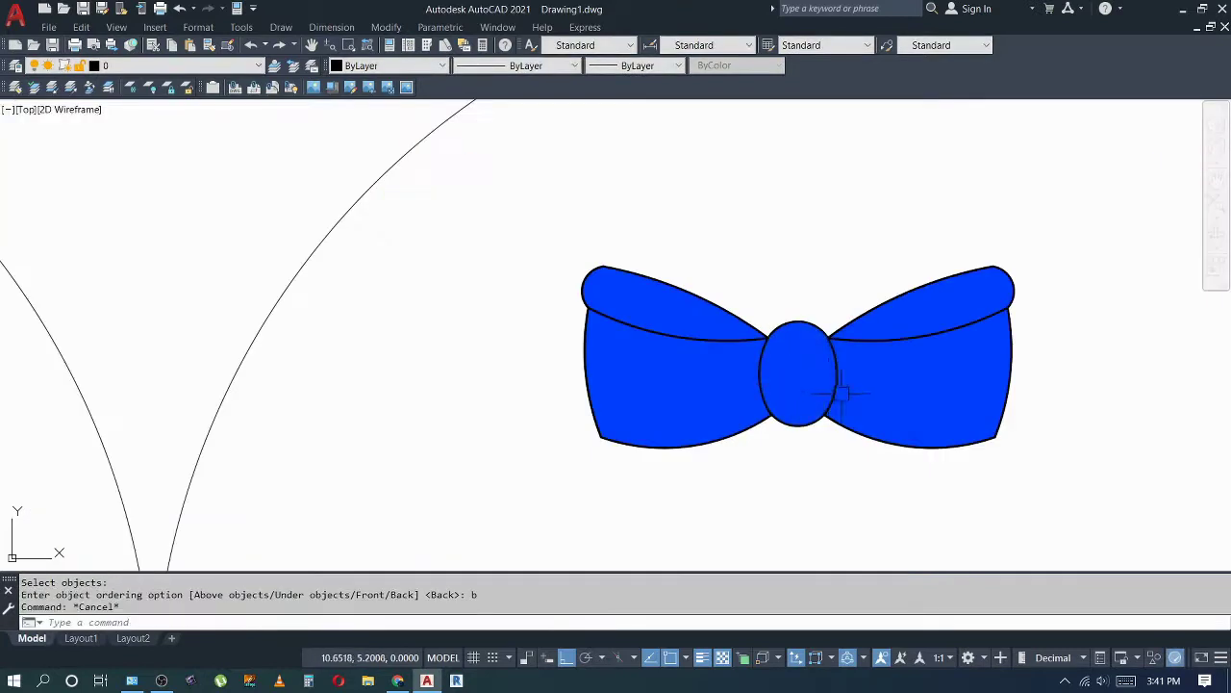
pyautogui.scroll(3, 848, 381)
pyautogui.press('Escape')
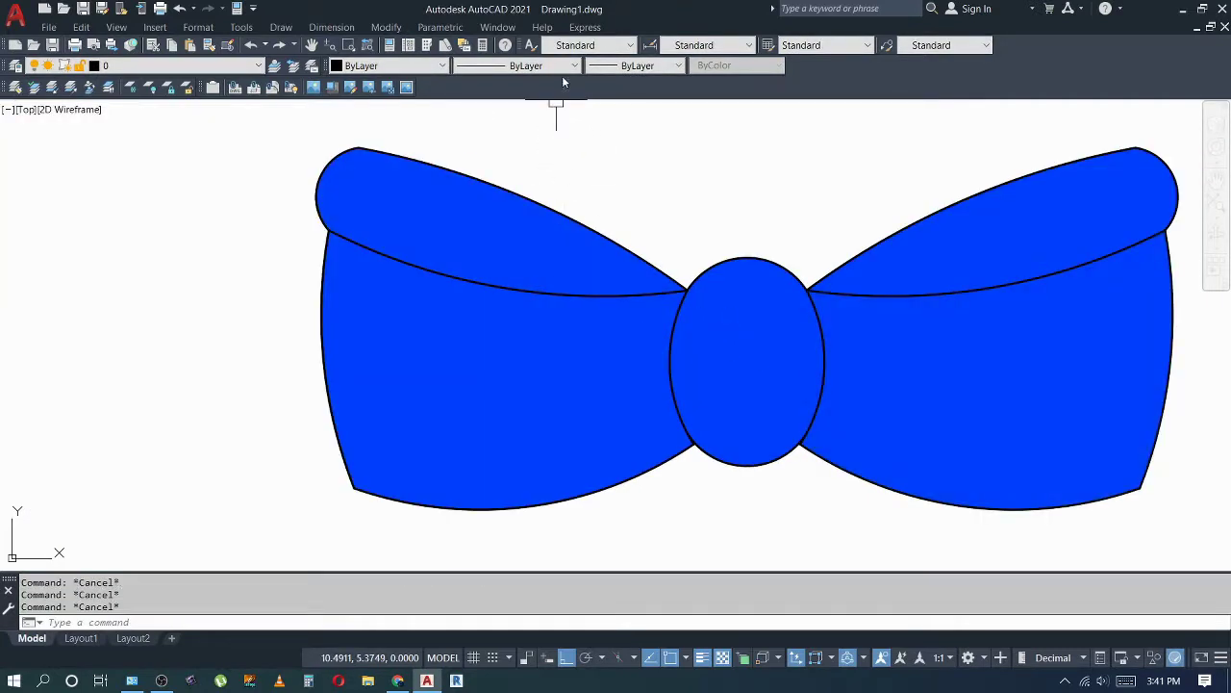
# Step: Set new lines to 0.35 mm and draw two crease arcs on the right wing
pyautogui.click(640, 67)
pyautogui.click(653, 275)
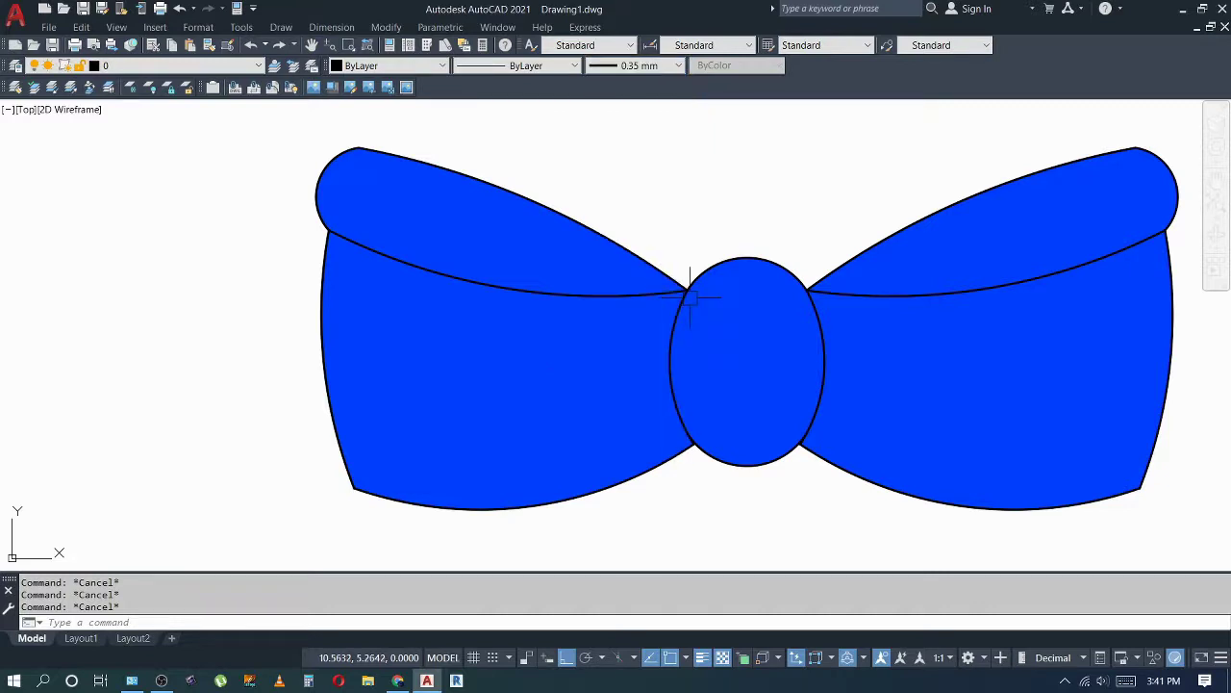
pyautogui.write('a')
pyautogui.press('Return')
pyautogui.click(823, 332)
pyautogui.click(859, 350)
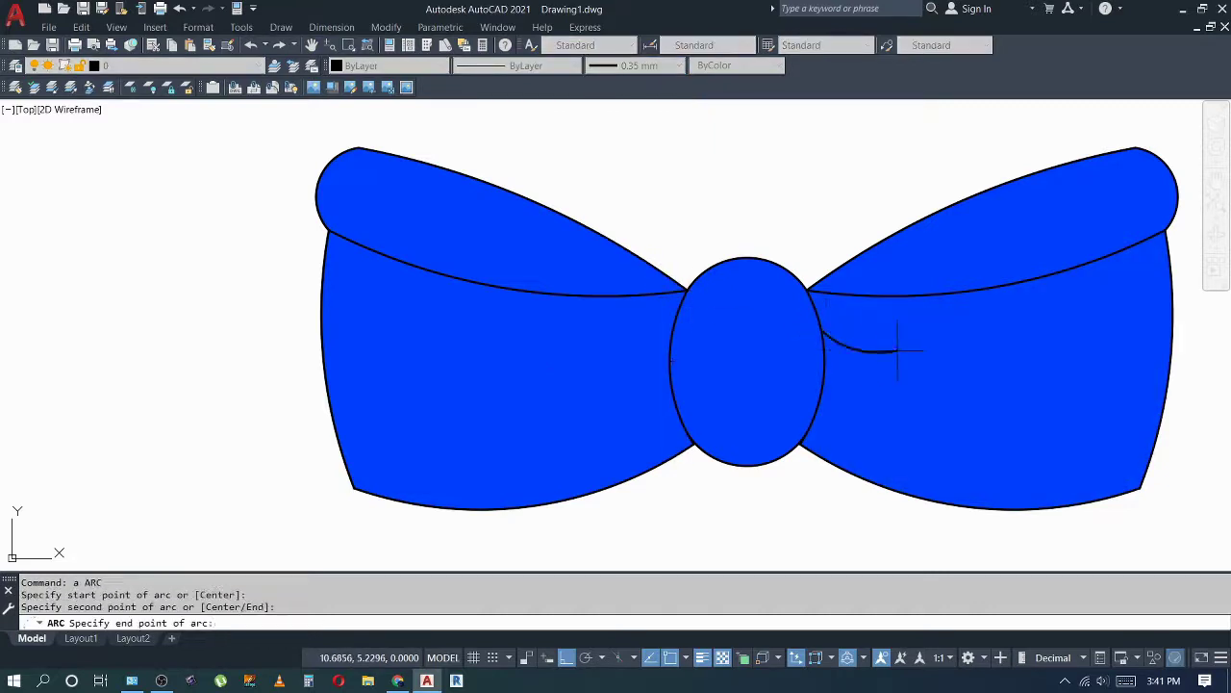
pyautogui.click(956, 348)
pyautogui.press('Escape')
pyautogui.press('Return')
pyautogui.click(824, 367)
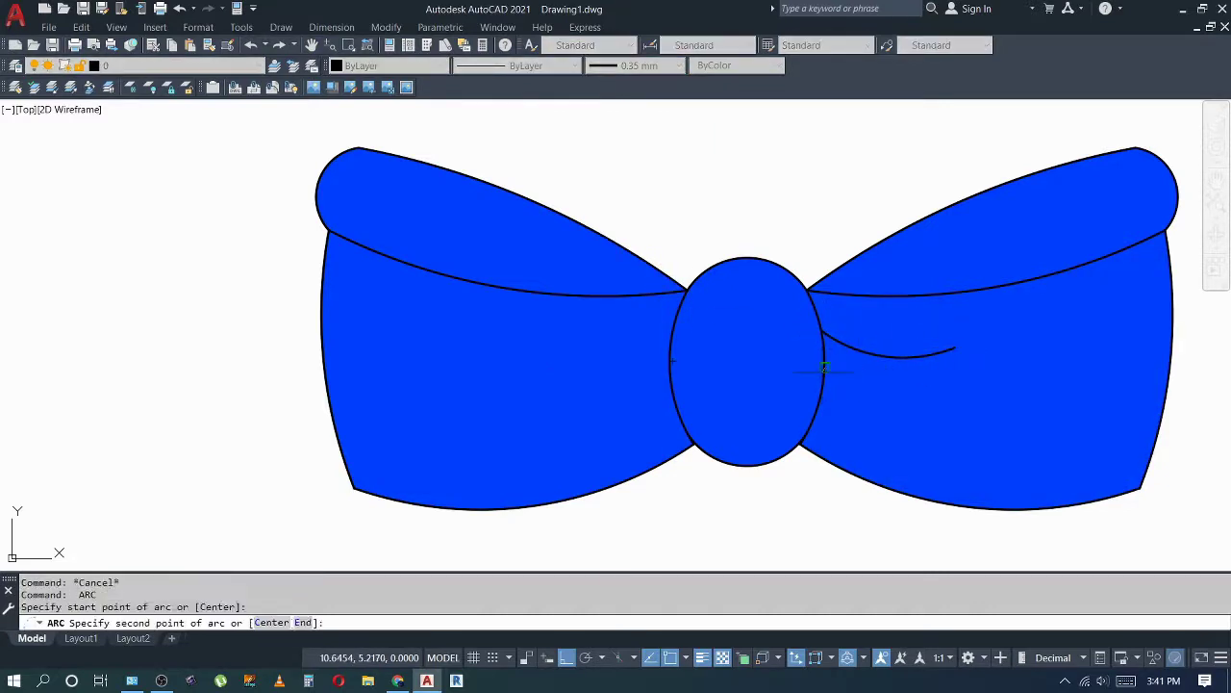
pyautogui.click(862, 381)
pyautogui.click(901, 380)
pyautogui.press('Escape')
# Step: Draw a crease arc on the left loop beside the knot, then zoom out
pyautogui.press('Return')
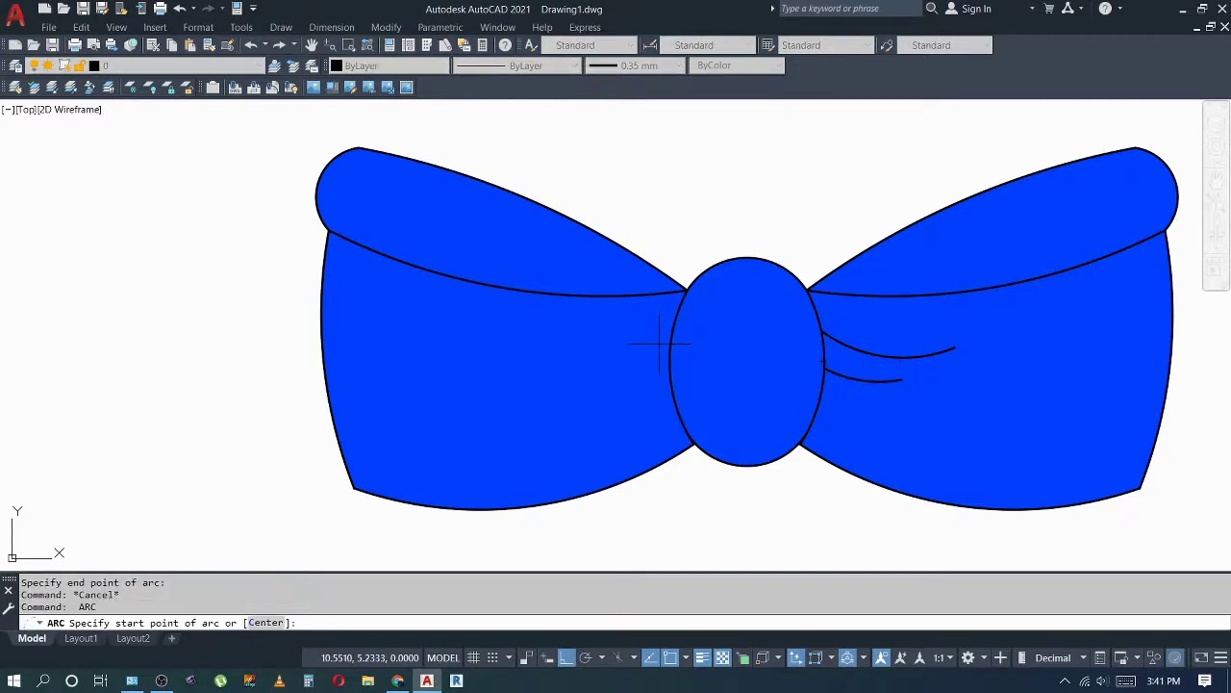
pyautogui.click(670, 341)
pyautogui.click(670, 343)
pyautogui.click(542, 352)
pyautogui.press('Escape')
pyautogui.press('Return')
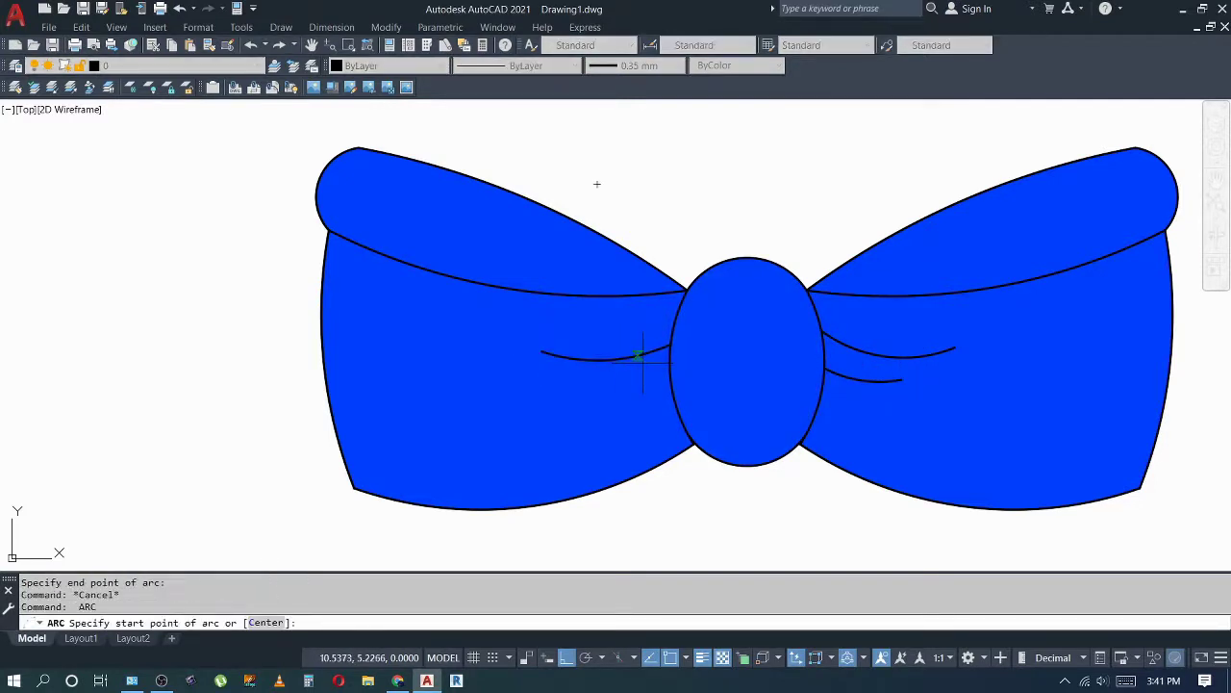
pyautogui.click(671, 366)
pyautogui.click(620, 383)
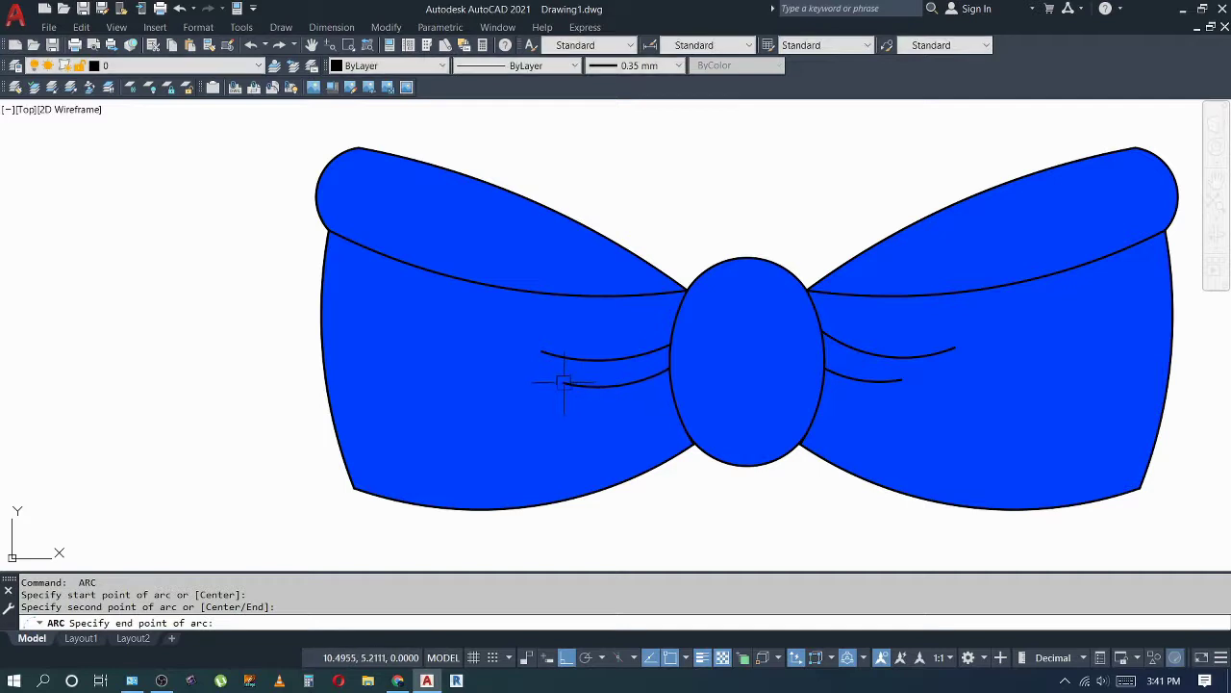
pyautogui.press('Escape')
pyautogui.scroll(-5, 654, 338)
pyautogui.scroll(-3, 659, 336)
pyautogui.press('Escape')
# Step: Give the lower-right heart arc a 0.35 mm lineweight
pyautogui.click(739, 429)
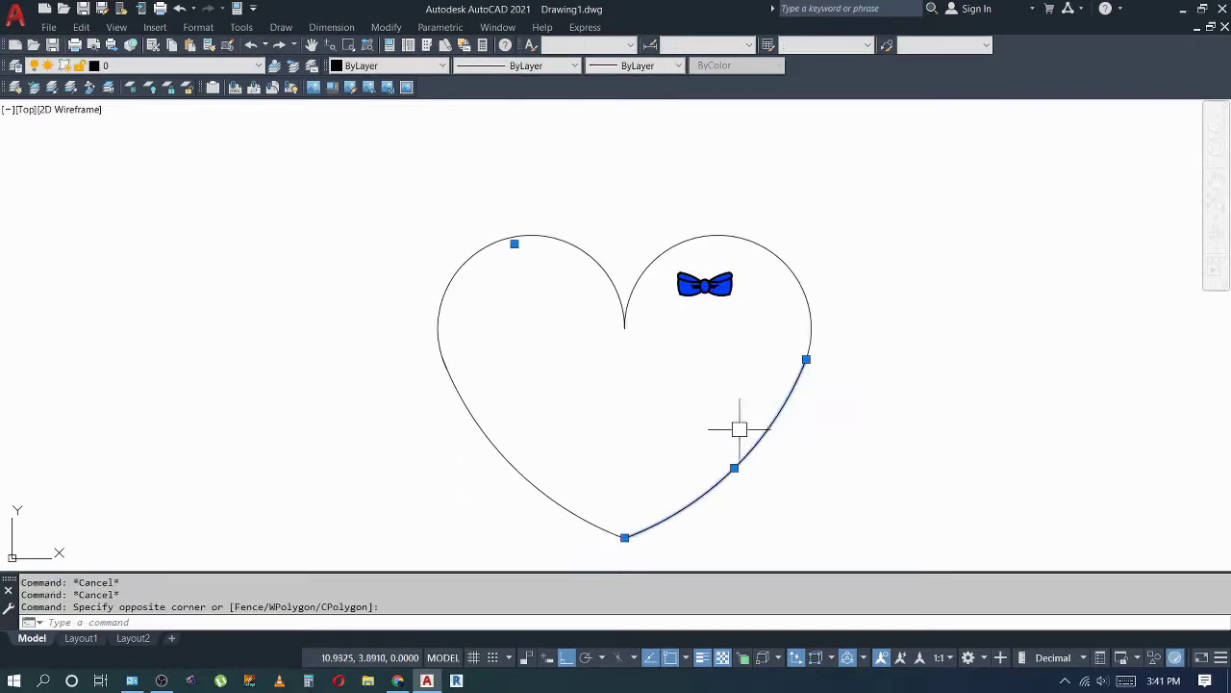
pyautogui.click(675, 66)
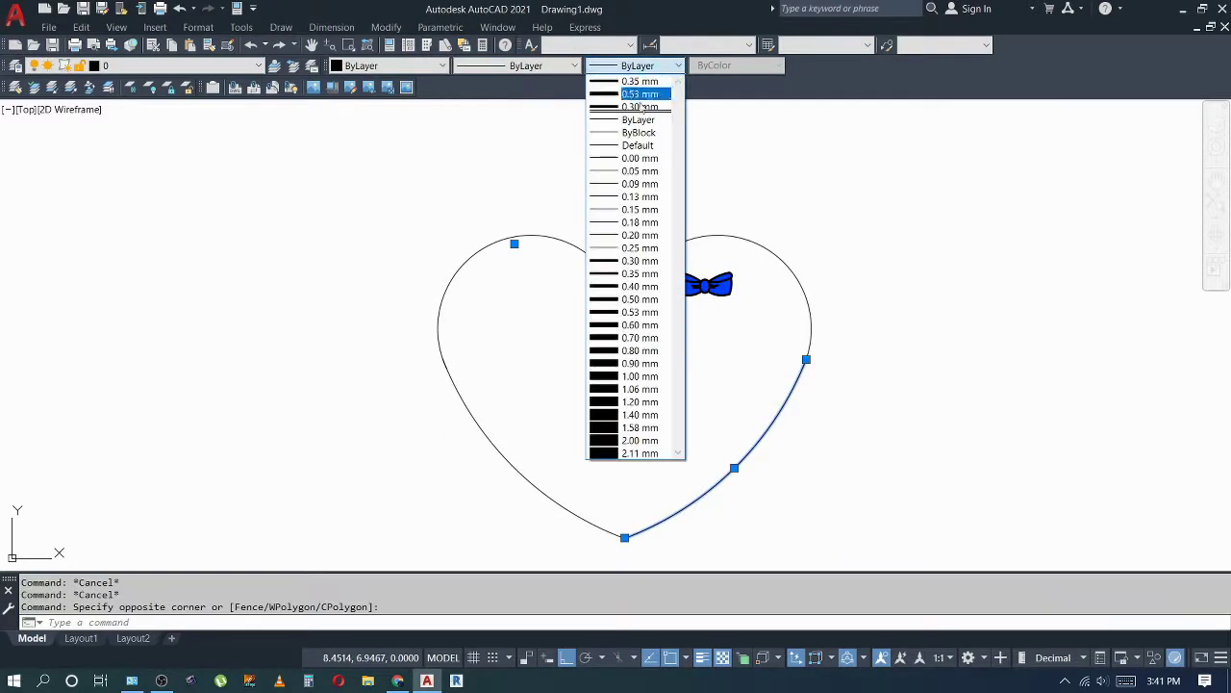
pyautogui.click(642, 273)
pyautogui.write('a')
pyautogui.press('Return')
# Step: Match the right, upper-left and lower-left heart arcs to 0.35 mm, then start the eye ellipse
pyautogui.moveTo(839, 379); pyautogui.dragTo(777, 317)
pyautogui.moveTo(664, 340); pyautogui.dragTo(577, 308)
pyautogui.moveTo(580, 425); pyautogui.dragTo(458, 527)
pyautogui.press('Escape')
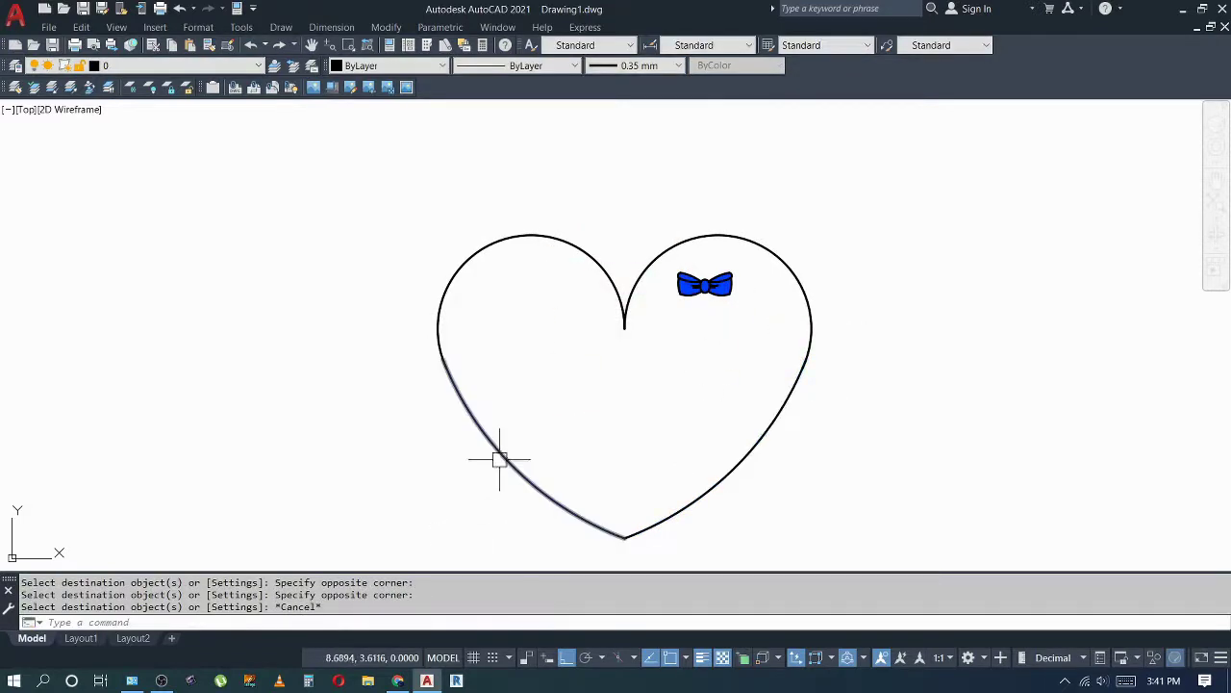
pyautogui.press('Escape')
pyautogui.press('Escape')
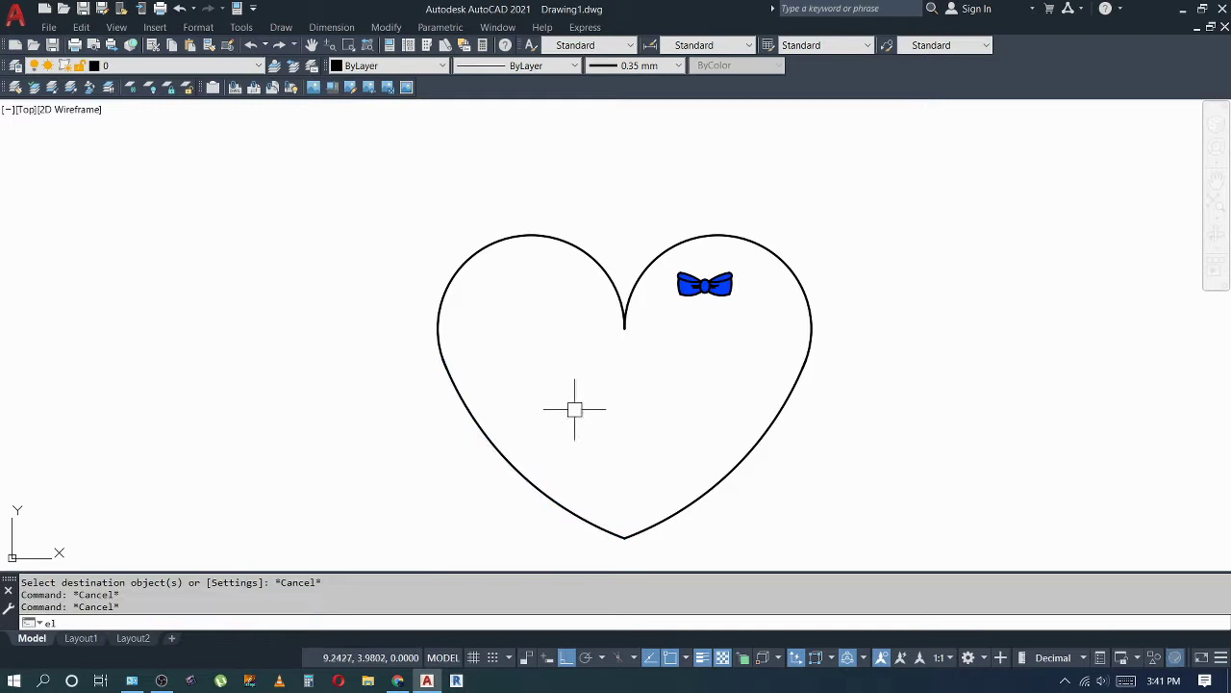
pyautogui.press('Return')
pyautogui.click(556, 367)
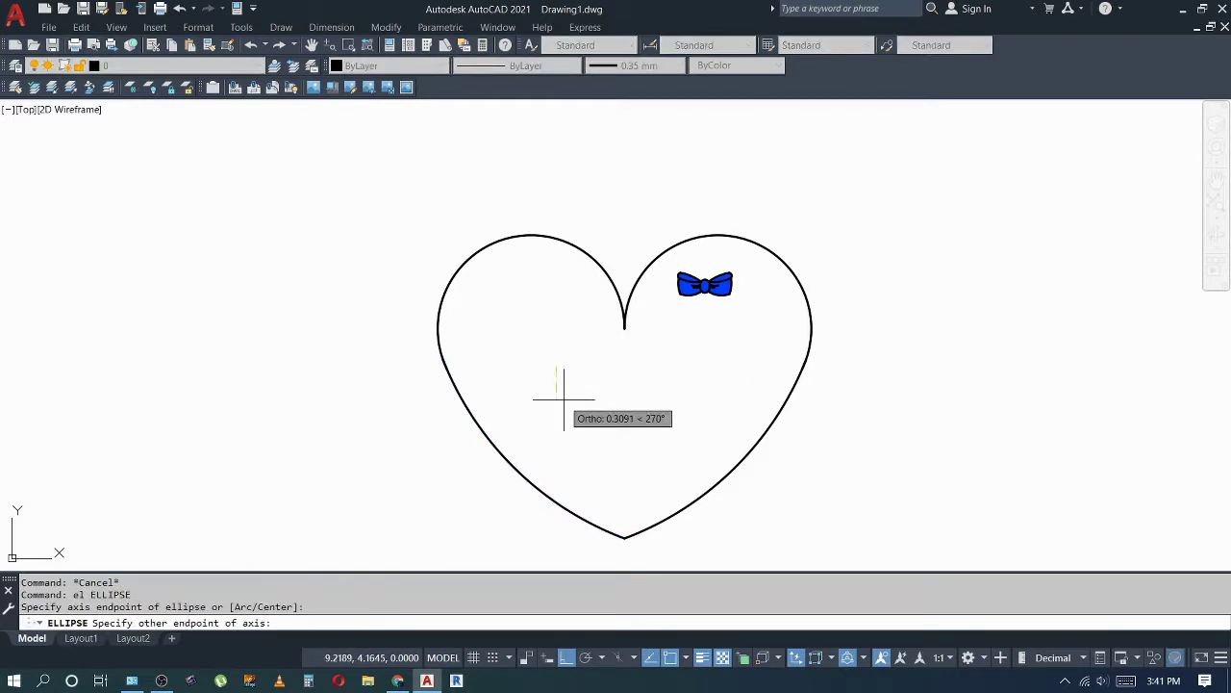
# Step: Draw a small trial eye ellipse, then delete it
pyautogui.click(564, 399)
pyautogui.scroll(3, 564, 382)
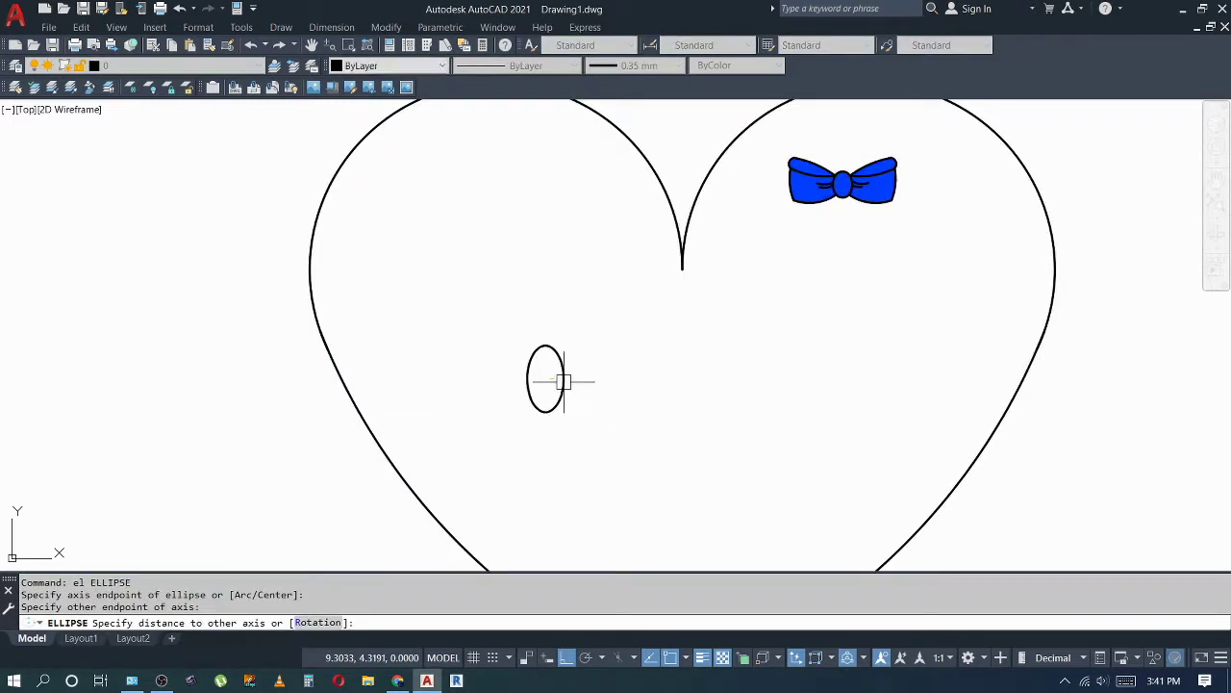
pyautogui.click(564, 382)
pyautogui.press('Escape')
pyautogui.write('sc')
pyautogui.press('Return')
pyautogui.moveTo(572, 371); pyautogui.dragTo(558, 398)
pyautogui.press('Escape')
pyautogui.press('Return')
pyautogui.press('Escape')
# Step: Redraw the eye as a taller upright ellipse
pyautogui.press('Return')
pyautogui.click(547, 300)
pyautogui.click(541, 410)
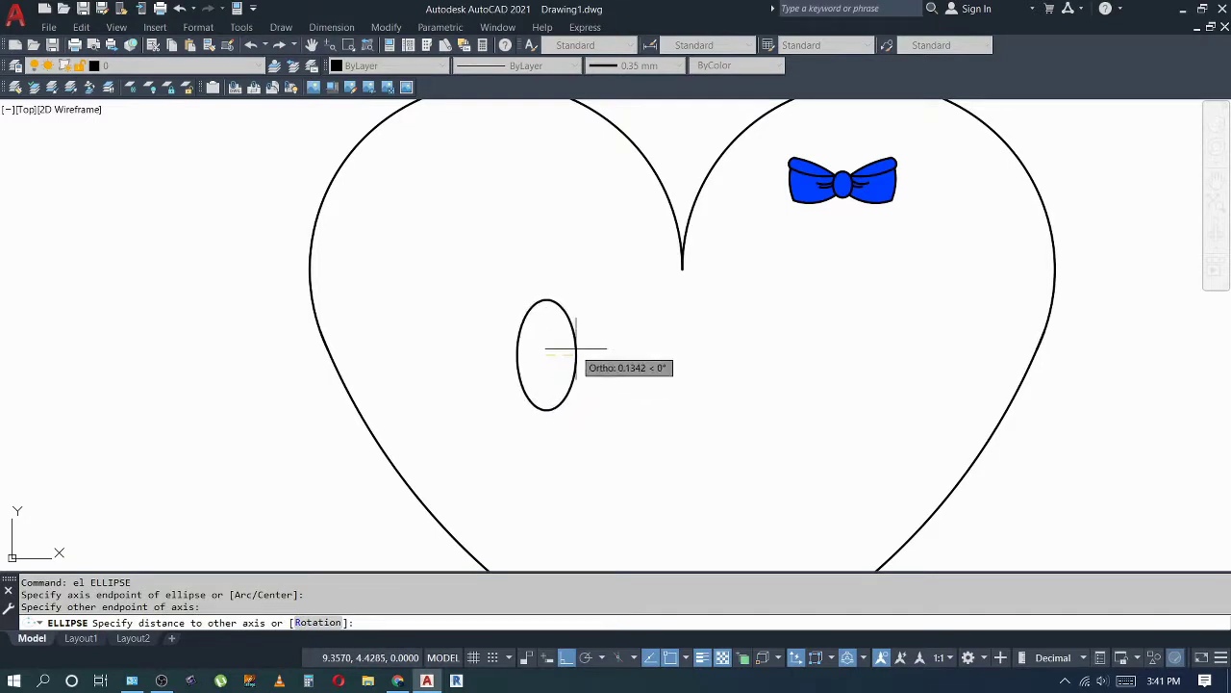
pyautogui.click(585, 349)
pyautogui.press('Escape')
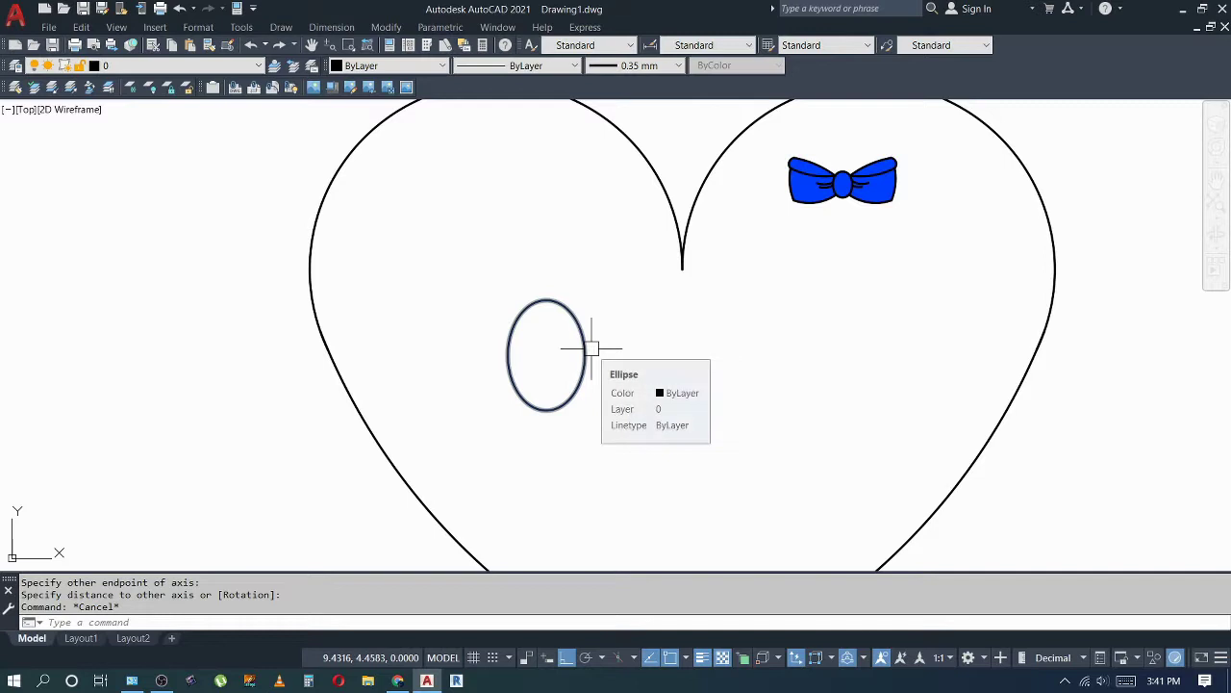
pyautogui.press('Escape')
# Step: Draw a curved iris arc across the inside of the eye
pyautogui.write('a')
pyautogui.press('Return')
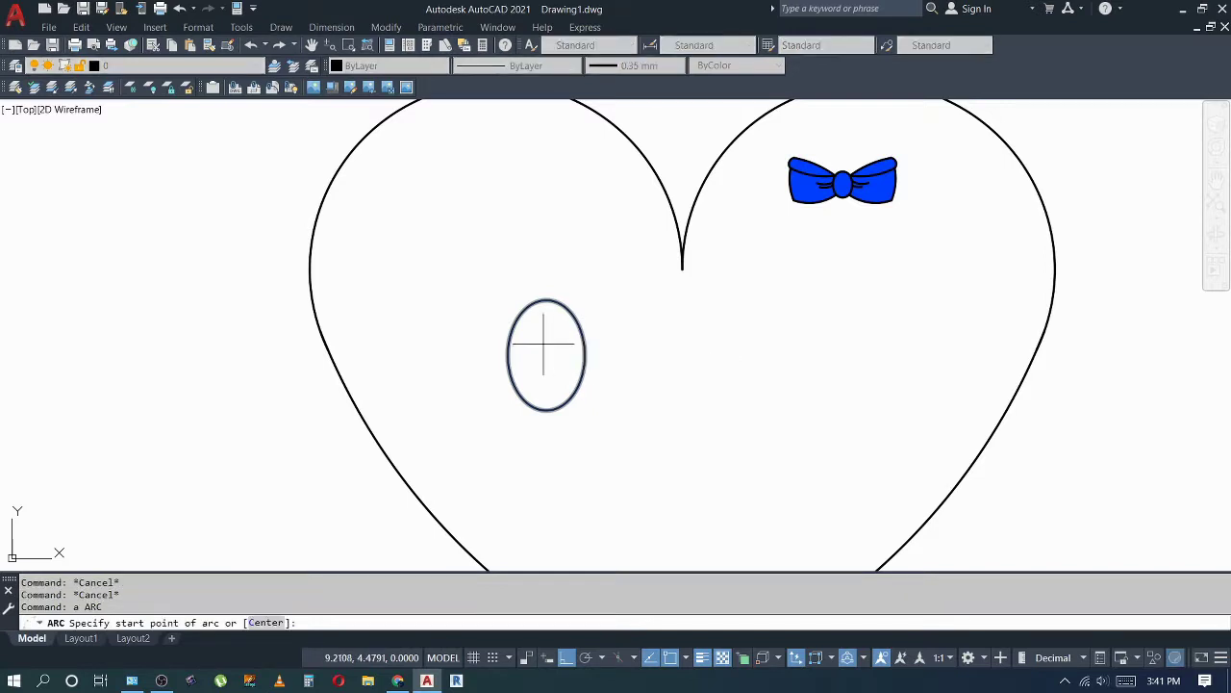
pyautogui.click(517, 355)
pyautogui.scroll(3, 533, 373)
pyautogui.click(527, 361)
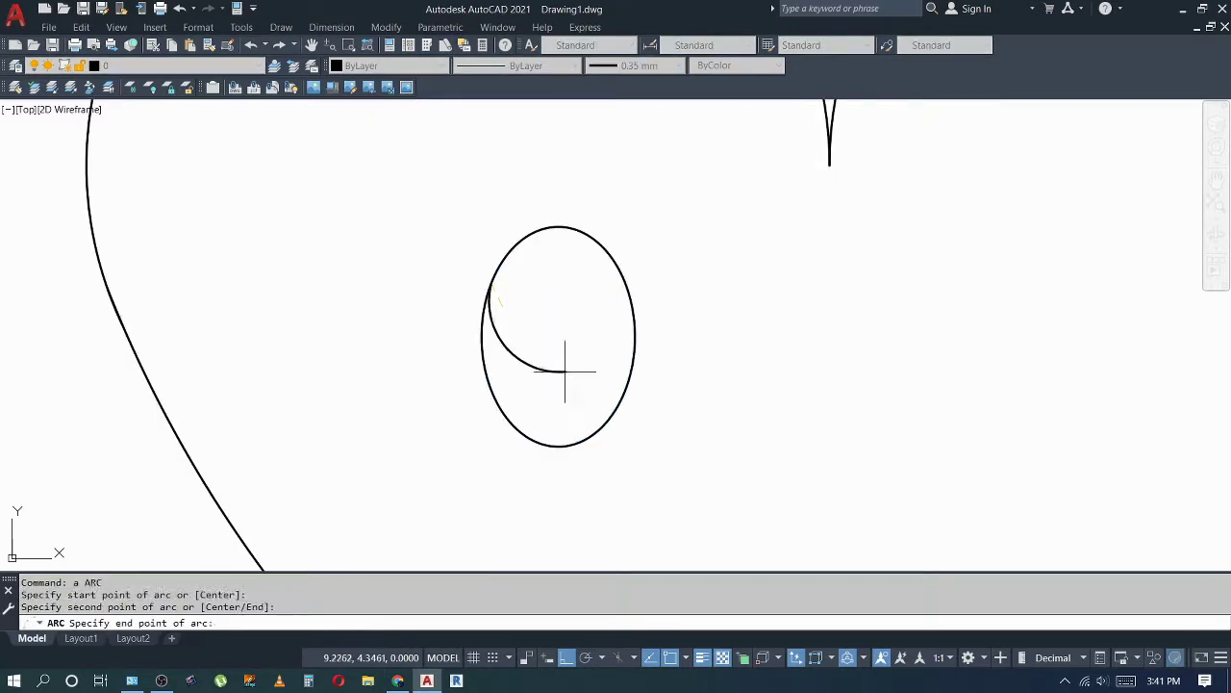
pyautogui.click(578, 381)
pyautogui.press('Return')
# Step: Draw a highlight circle in the upper iris
pyautogui.press('Return')
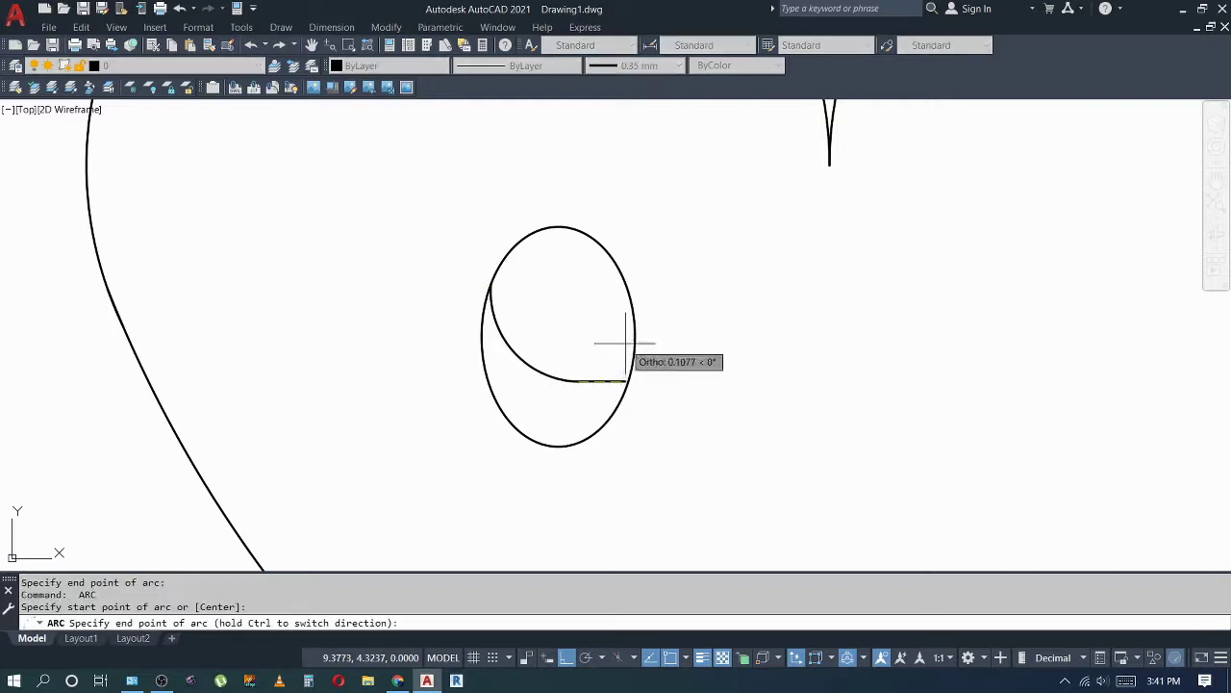
pyautogui.press('Escape')
pyautogui.press('Escape')
pyautogui.press('Escape')
pyautogui.press('Escape')
pyautogui.write('c')
# Step: Copy the highlight circle to just below the original
pyautogui.press('Return')
pyautogui.click(559, 263)
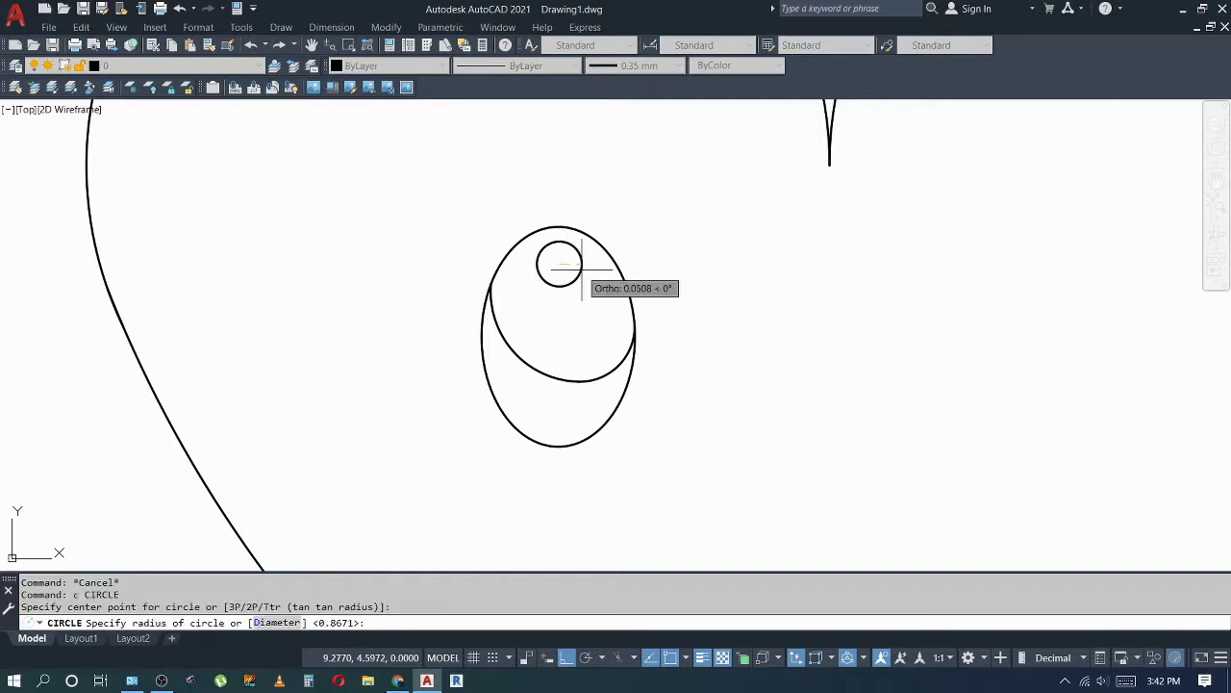
pyautogui.click(586, 269)
pyautogui.press('Escape')
pyautogui.write('co')
pyautogui.press('Return')
pyautogui.click(572, 295)
# Step: Scale the lower highlight circle by 0.5
pyautogui.press('Return')
pyautogui.click(621, 258)
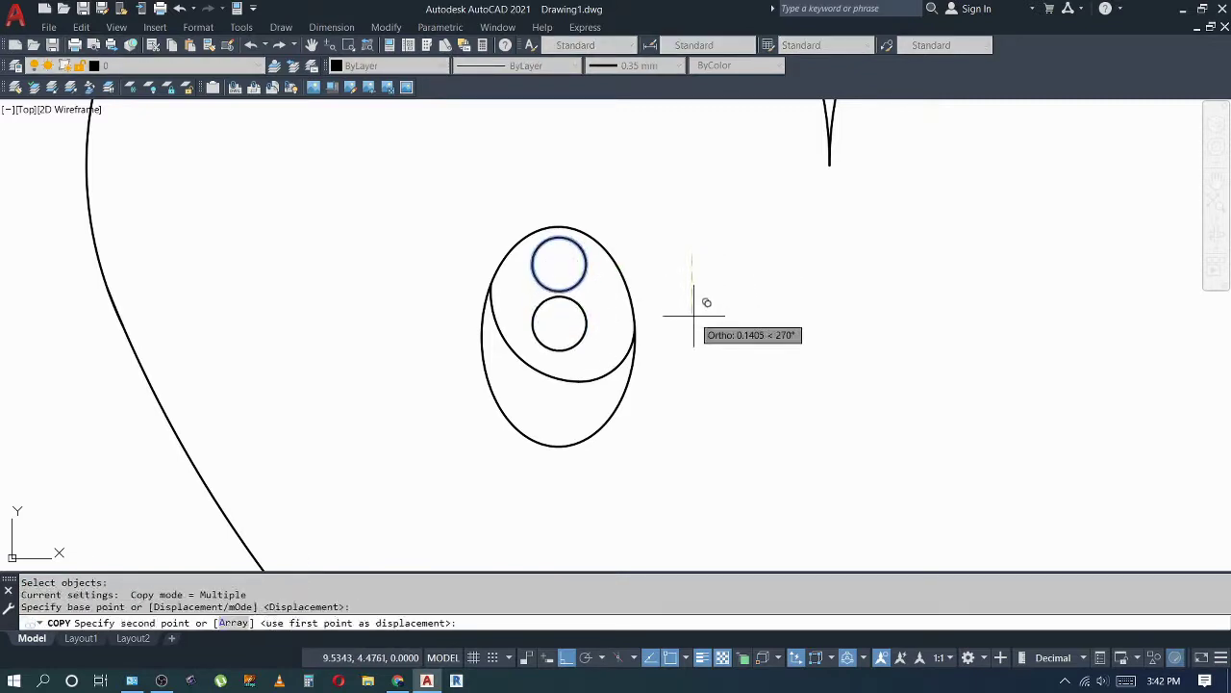
pyautogui.press('Escape')
pyautogui.press('Return')
pyautogui.click(583, 313)
pyautogui.press('Return')
pyautogui.click(559, 297)
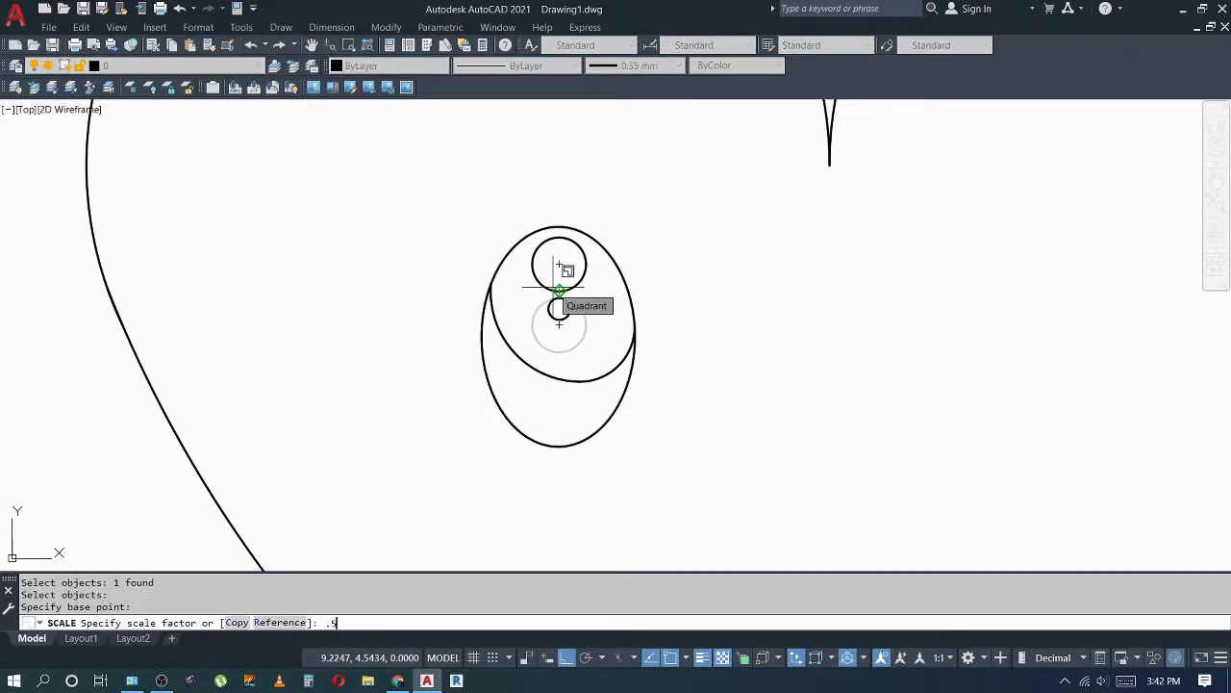
pyautogui.press('Return')
pyautogui.press('Escape')
pyautogui.press('Escape')
pyautogui.press('Escape')
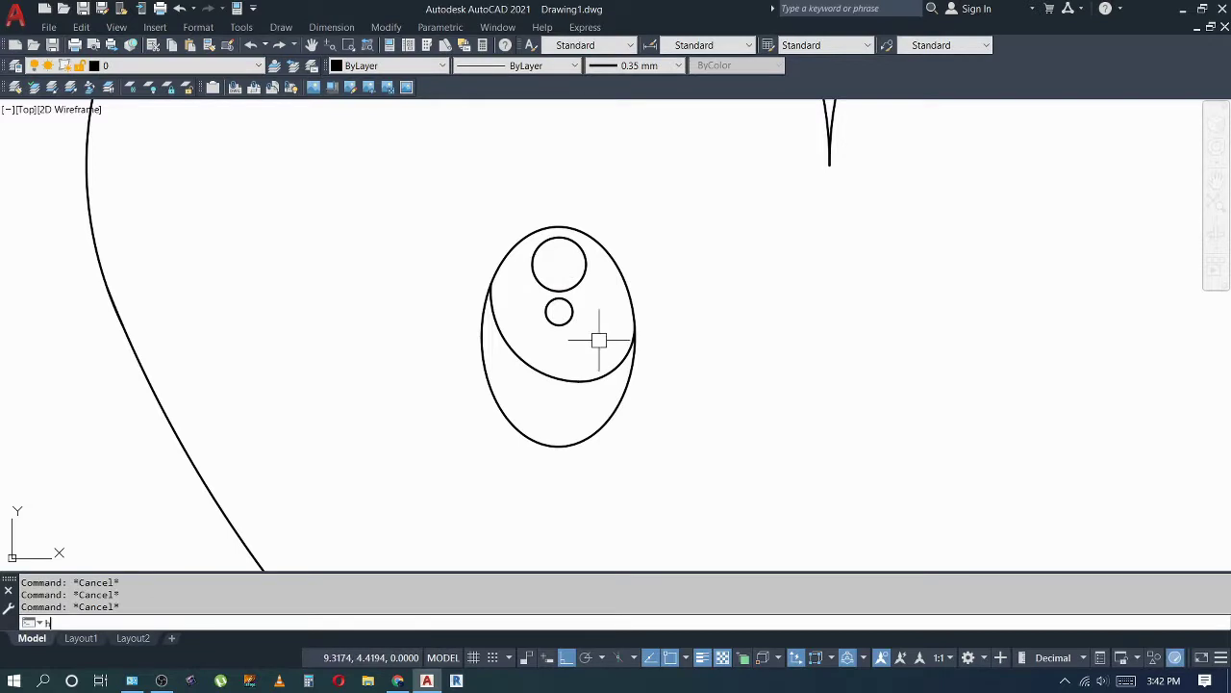
pyautogui.press('Return')
# Step: Hatch the iris with a SOLID pattern in Black, leaving both highlight circles unfilled
pyautogui.click(598, 338)
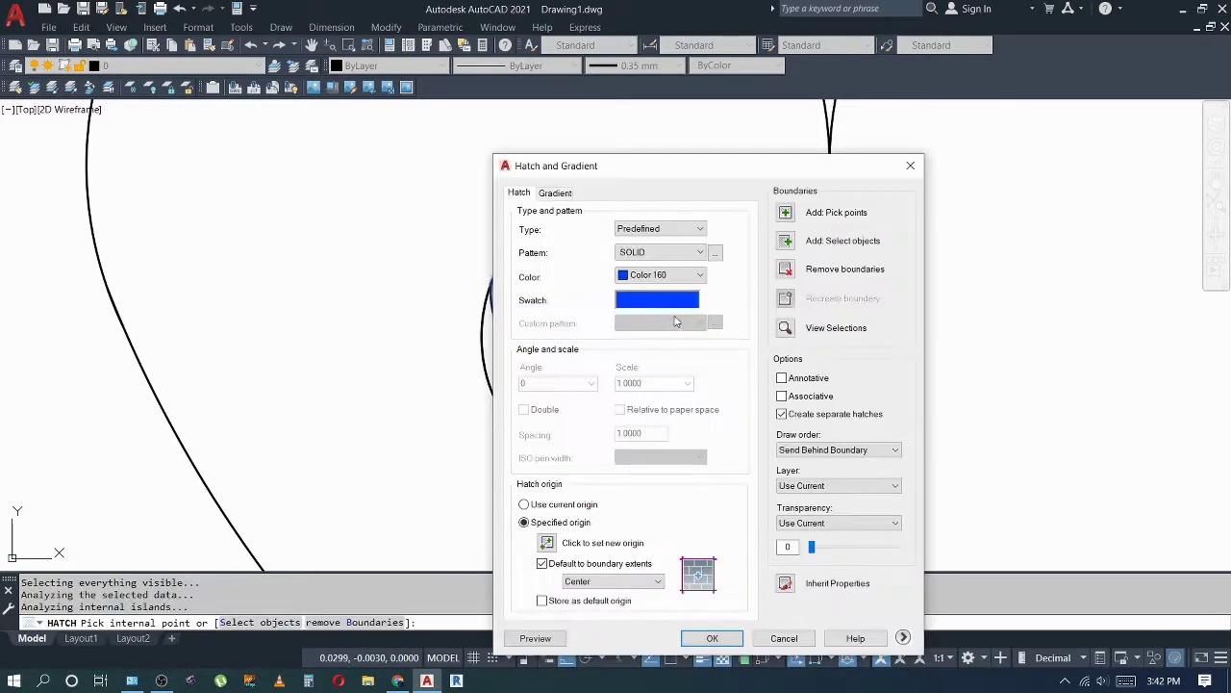
pyautogui.click(676, 303)
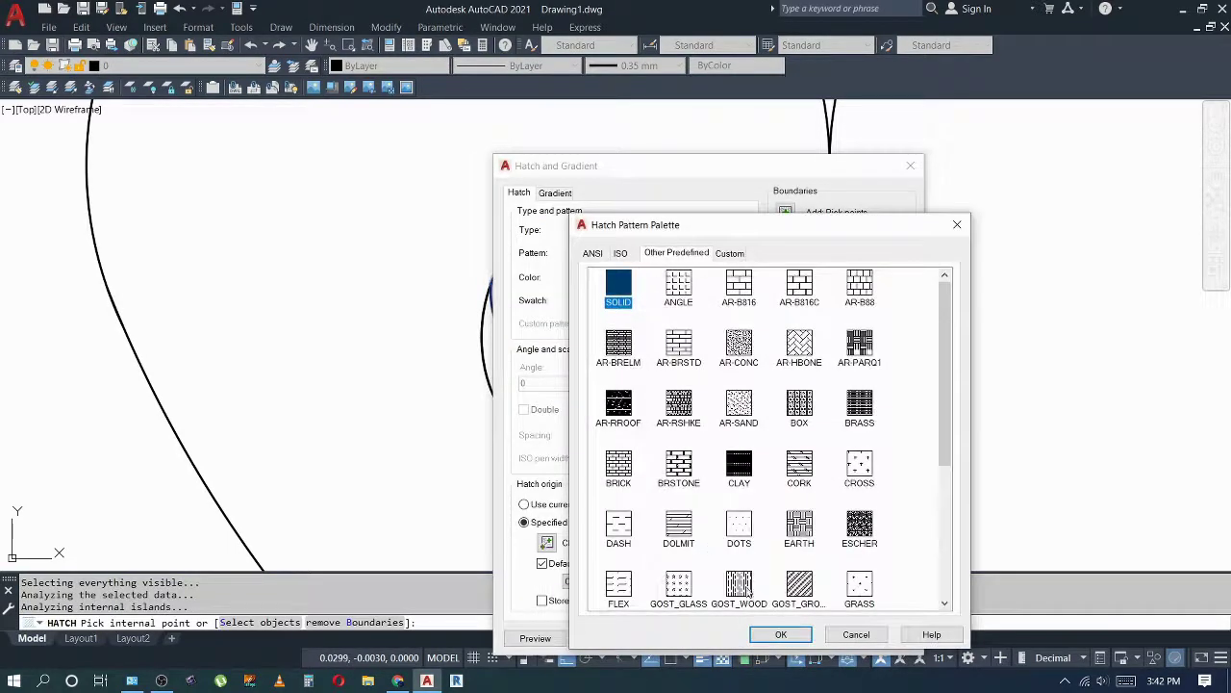
pyautogui.click(780, 634)
pyautogui.click(678, 276)
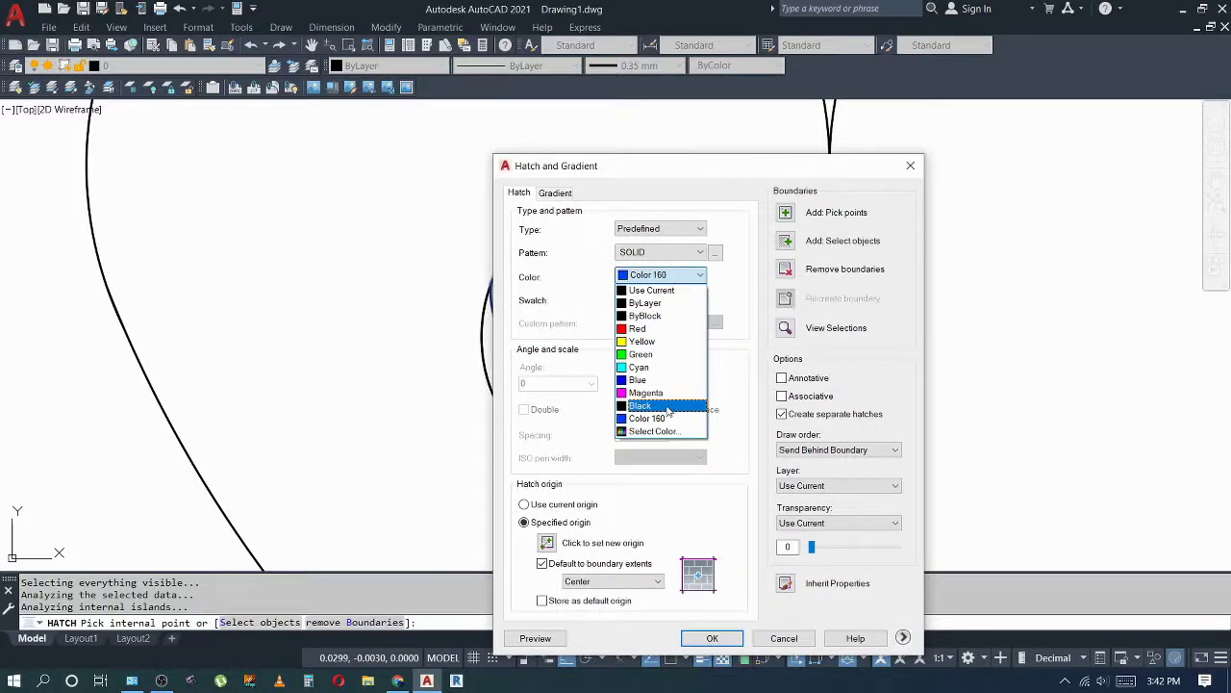
pyautogui.click(667, 409)
pyautogui.click(712, 637)
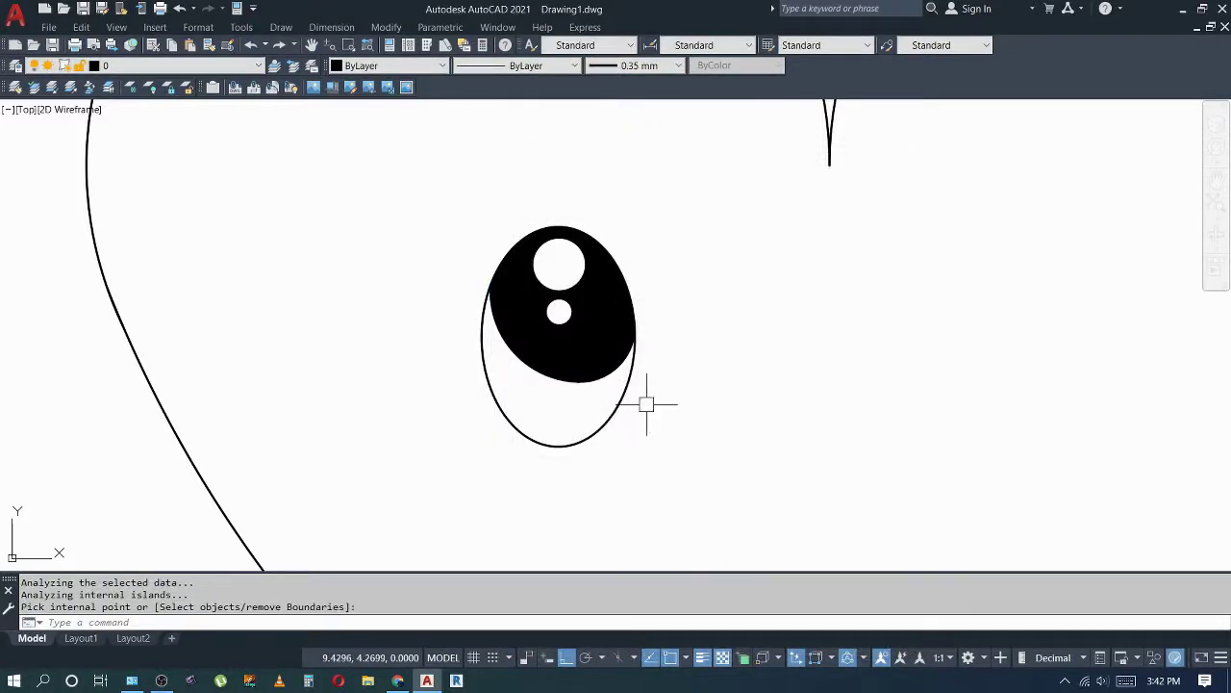
pyautogui.press('Escape')
pyautogui.press('Escape')
pyautogui.scroll(-3, 577, 337)
pyautogui.press('Escape')
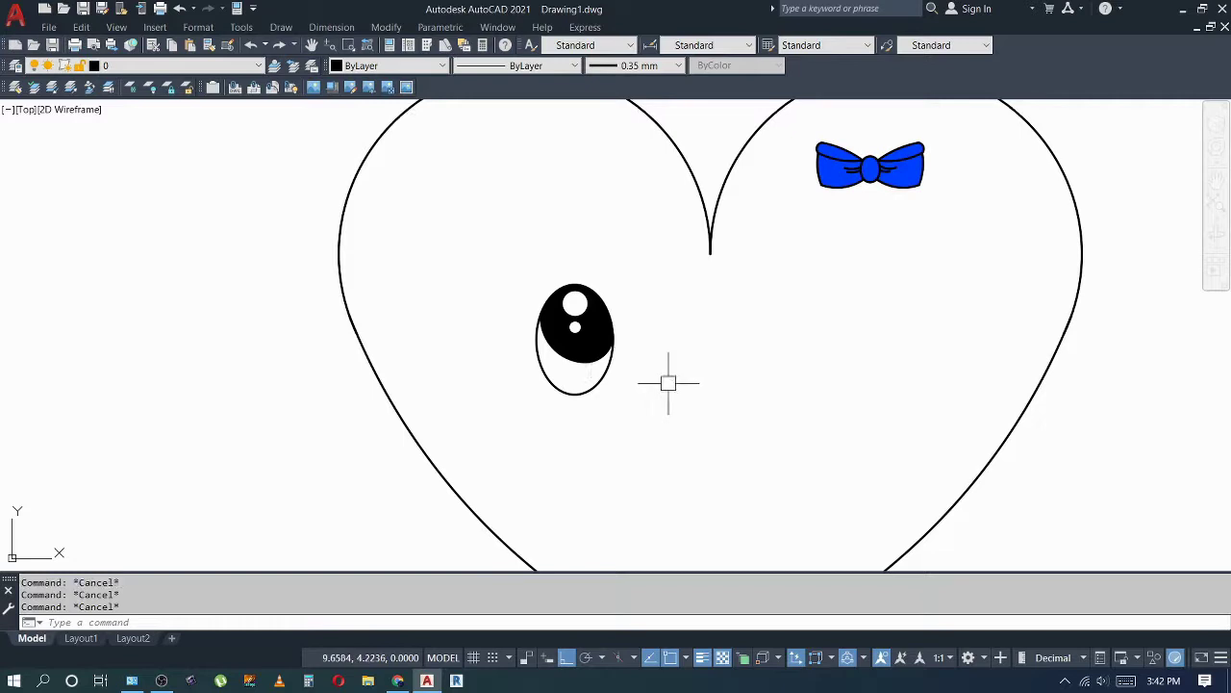
pyautogui.scroll(-3, 654, 366)
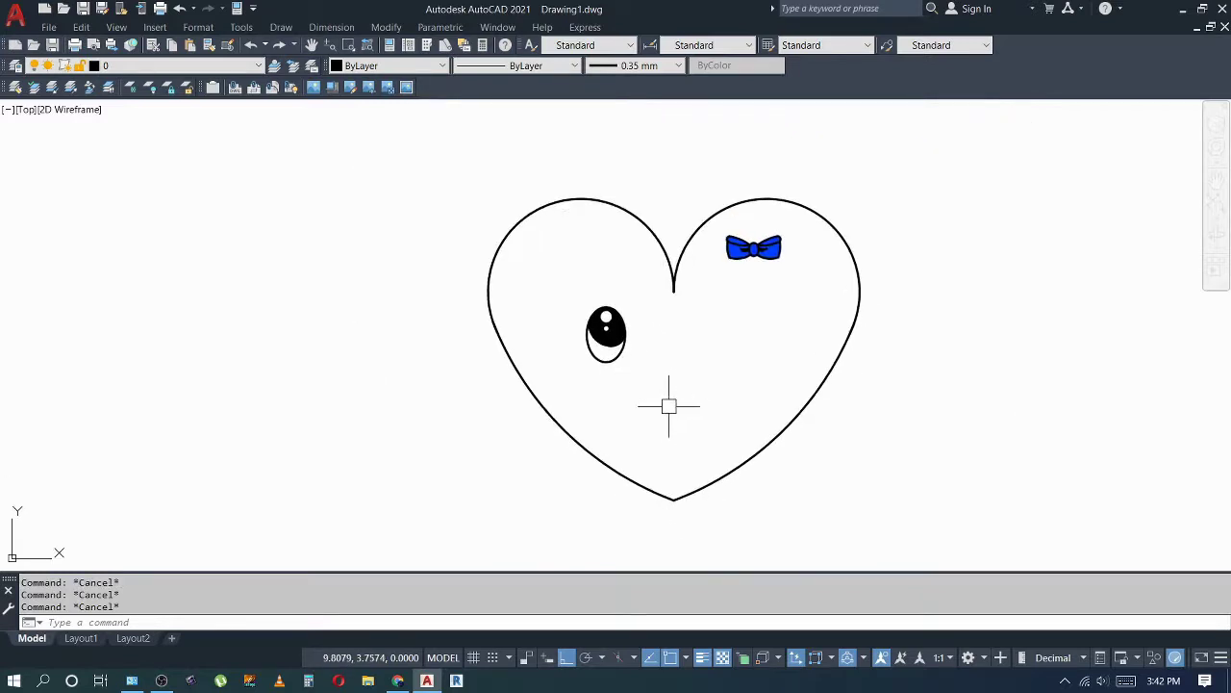
# Step: Draw the 3-point smile arc below the eye
pyautogui.write('a')
pyautogui.press('Return')
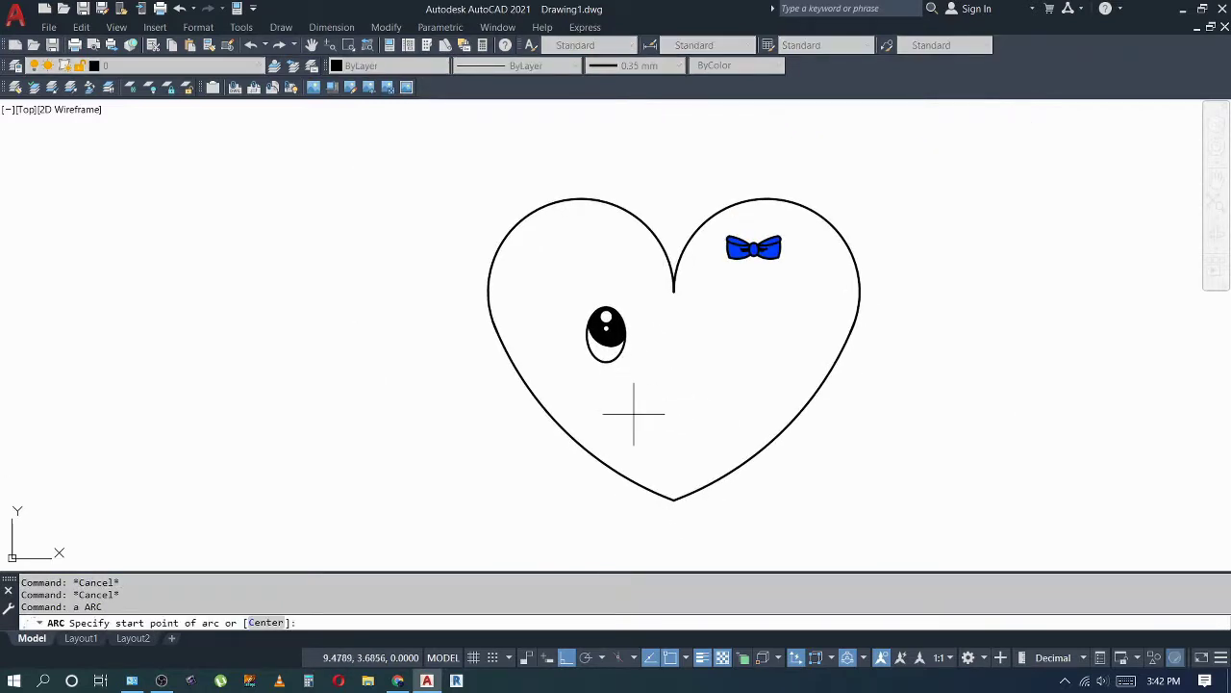
pyautogui.click(637, 413)
pyautogui.click(666, 414)
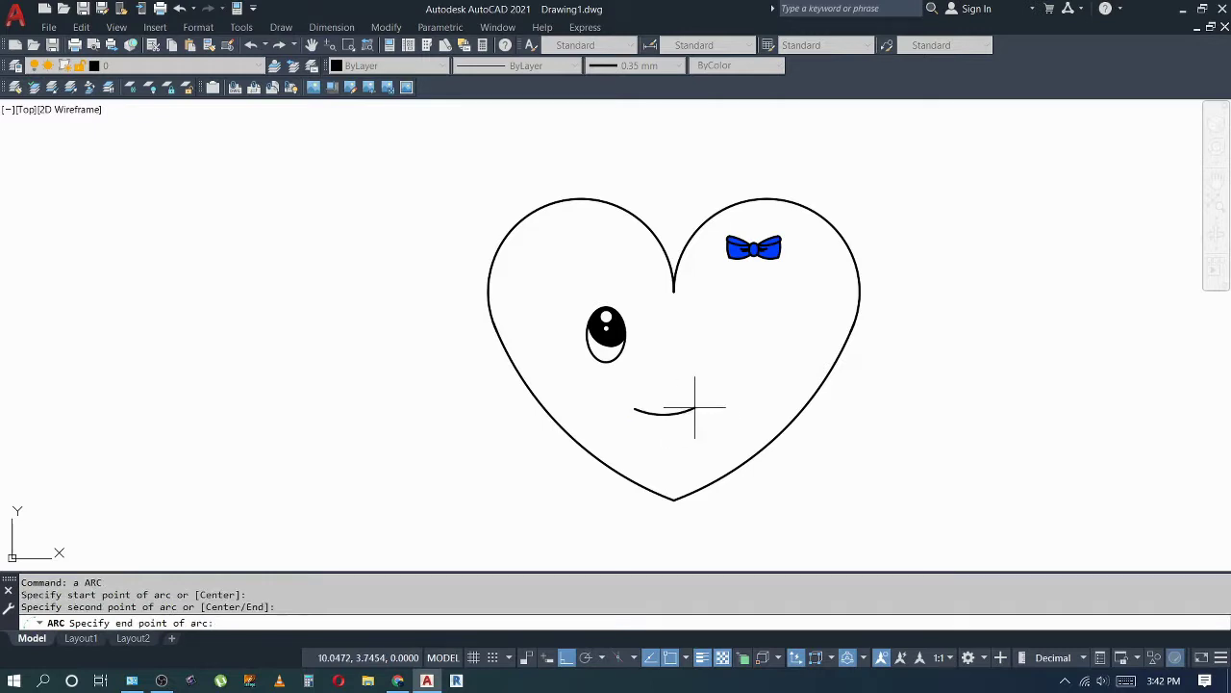
pyautogui.click(697, 407)
pyautogui.press('Escape')
# Step: Close the mouth with a lower arc running from the smile's end
pyautogui.press('space')
pyautogui.click(697, 408)
pyautogui.click(688, 436)
pyautogui.press('Escape')
pyautogui.press('space')
pyautogui.click(696, 407)
pyautogui.click(679, 433)
pyautogui.click(648, 433)
pyautogui.press('space')
pyautogui.press('Escape')
pyautogui.press('Escape')
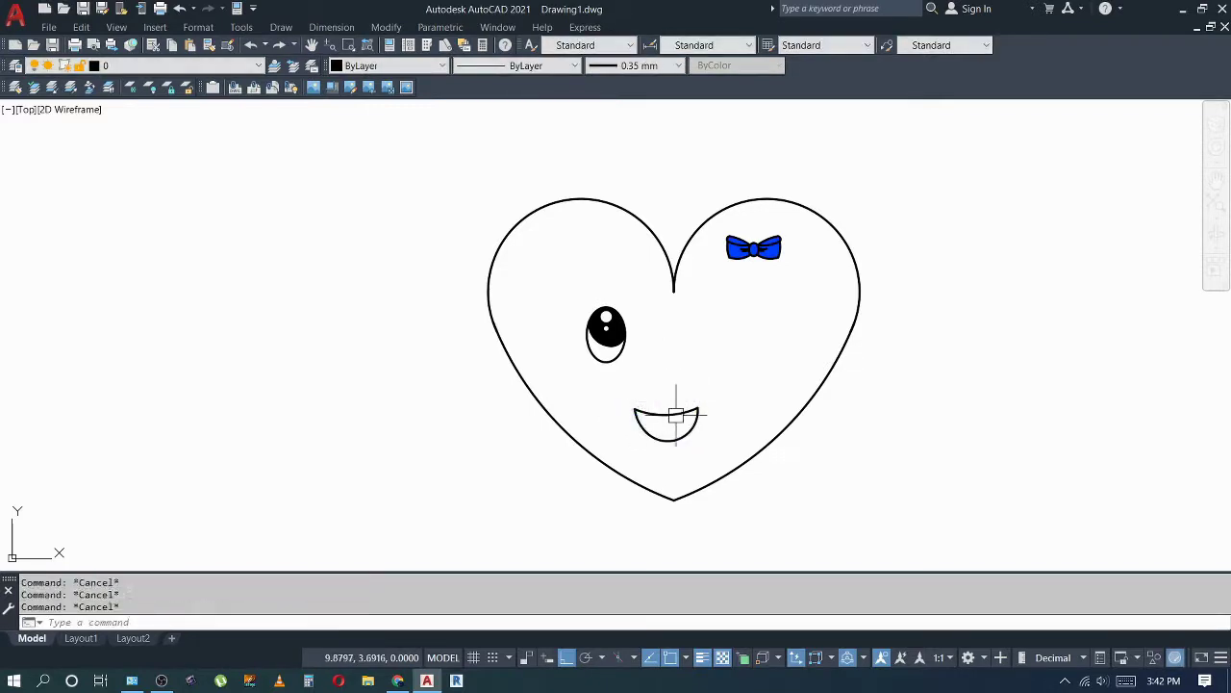
# Step: Add a curved tongue arc inside the mouth
pyautogui.scroll(3, 681, 430)
pyautogui.write('a')
pyautogui.press('space')
pyautogui.click(676, 446)
pyautogui.scroll(3, 675, 446)
pyautogui.click(674, 426)
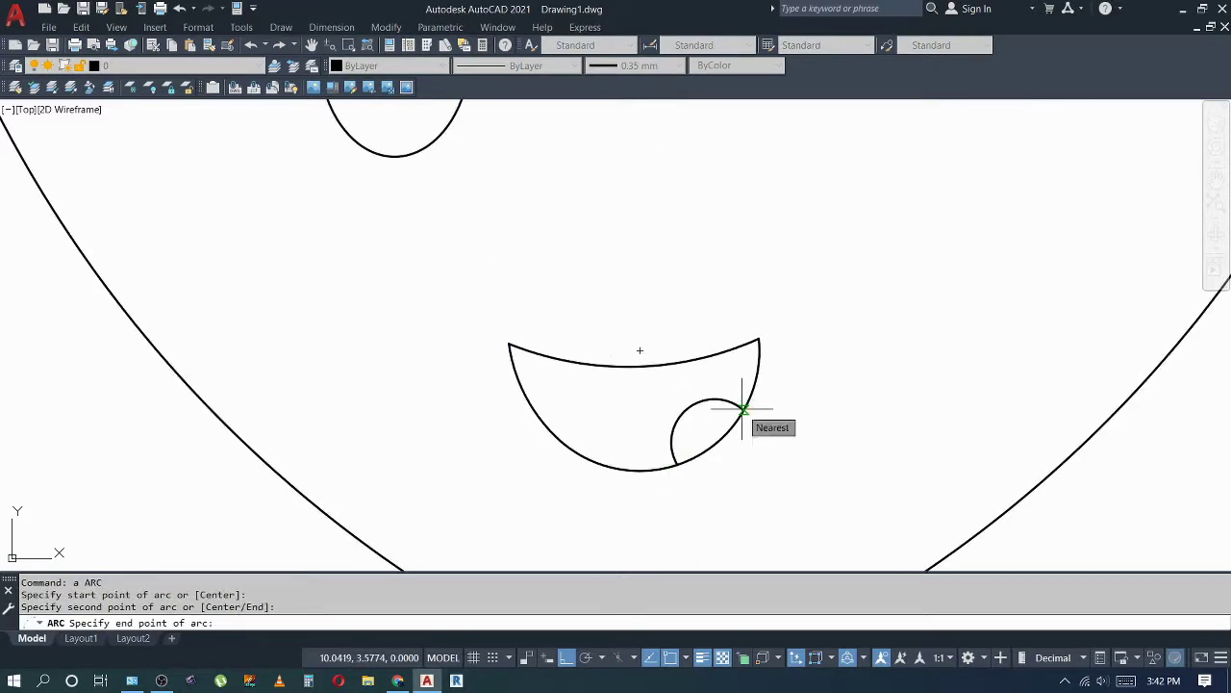
pyautogui.press('Escape')
pyautogui.press('space')
pyautogui.click(643, 469)
pyautogui.click(654, 421)
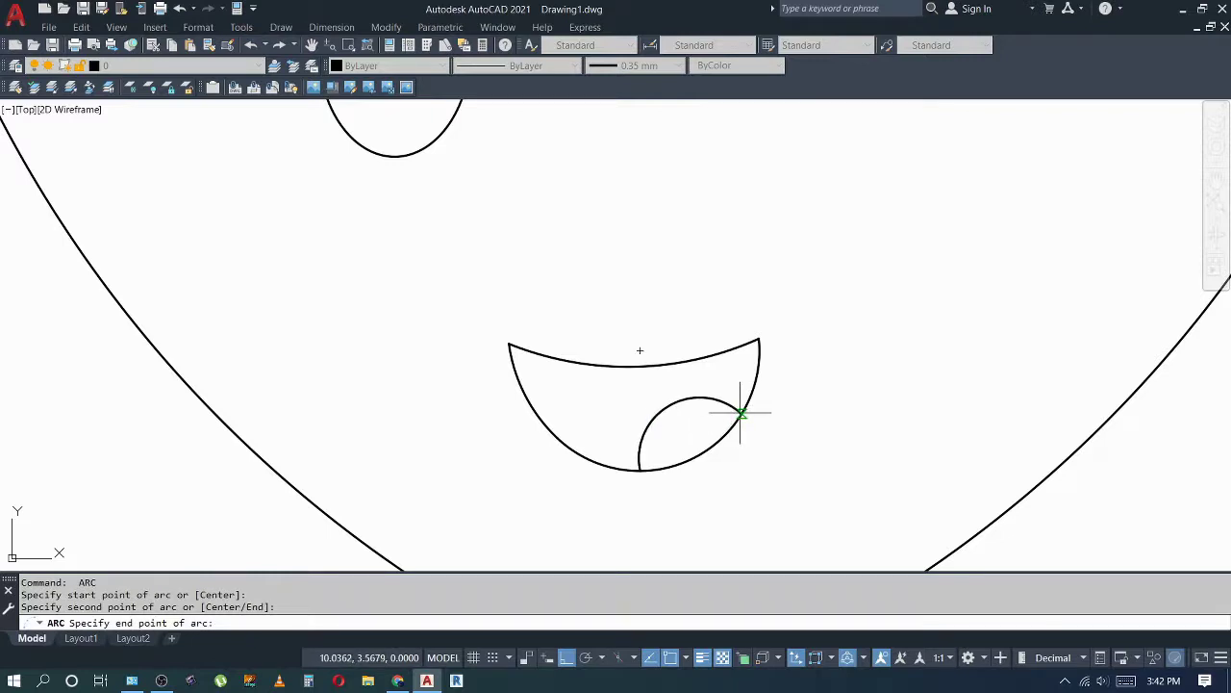
pyautogui.press('Escape')
# Step: Fill the mouth with a solid black hatch
pyautogui.write('h')
pyautogui.press('space')
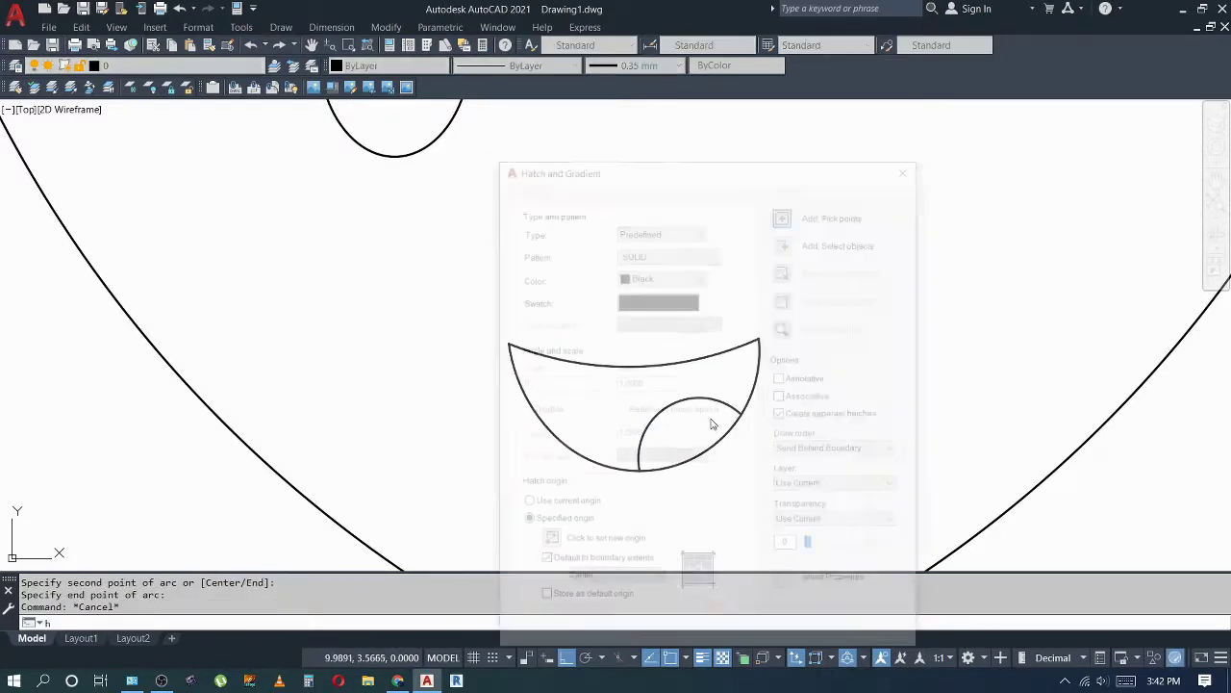
pyautogui.click(782, 210)
pyautogui.press('space')
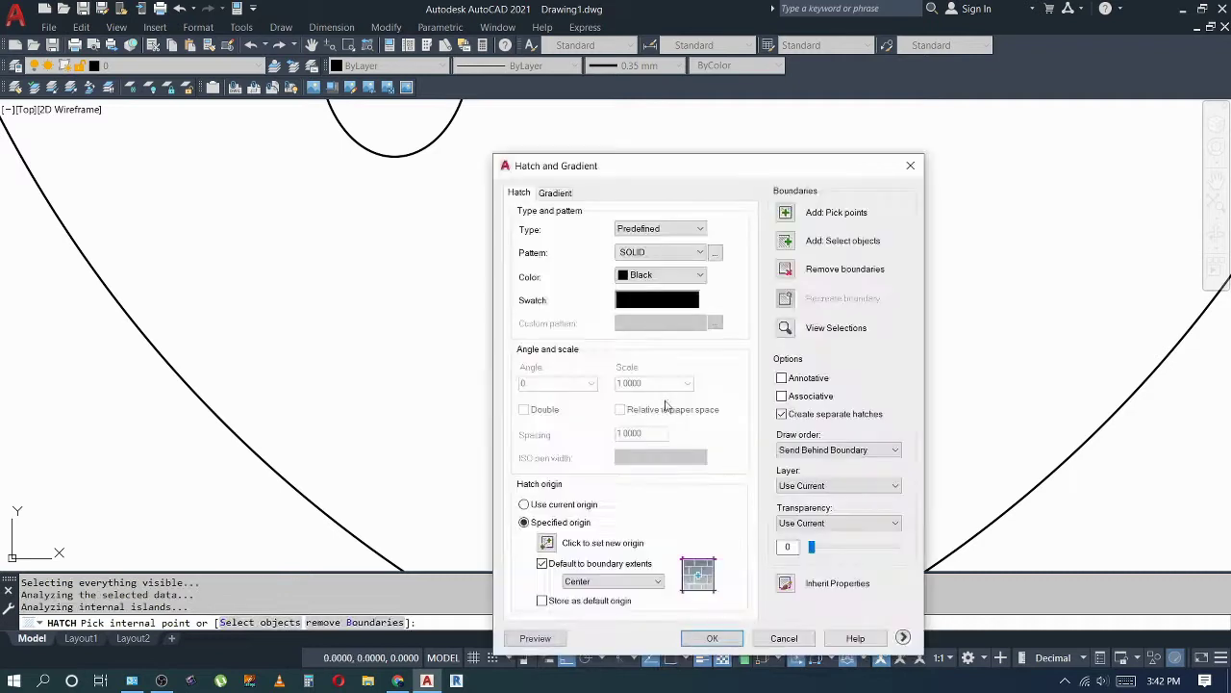
pyautogui.click(712, 638)
pyautogui.press('Escape')
# Step: Fill the tongue region with a solid Magenta hatch
pyautogui.press('space')
pyautogui.press('space')
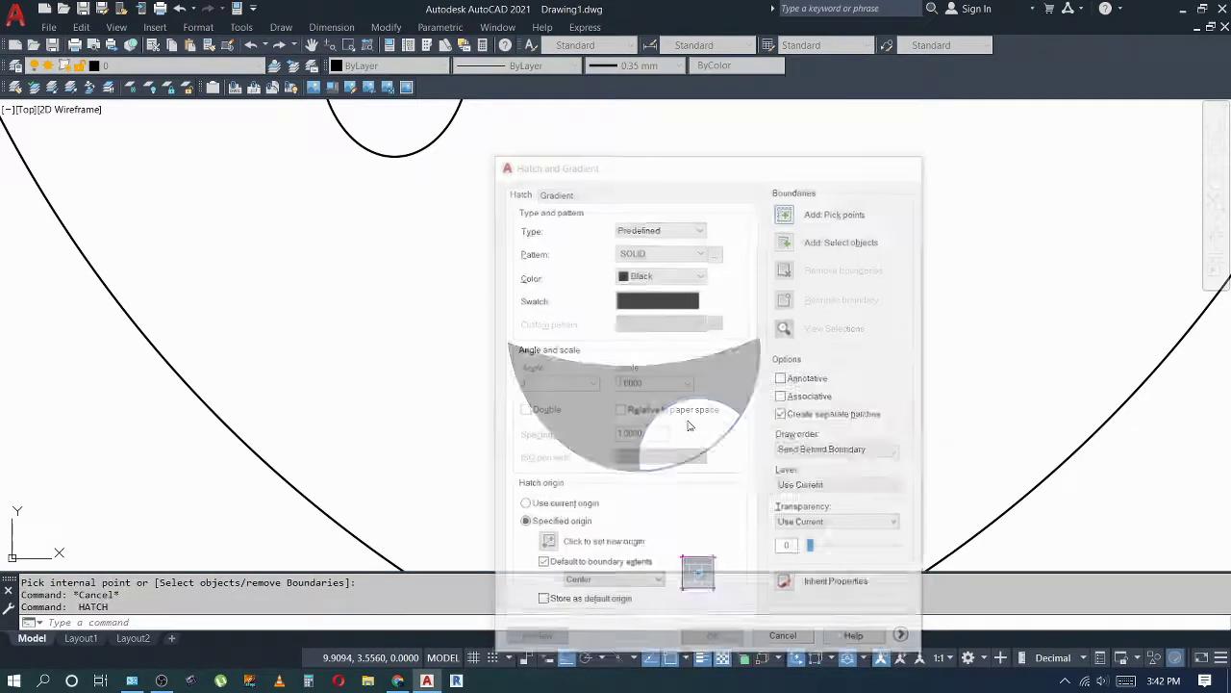
pyautogui.click(683, 426)
pyautogui.press('space')
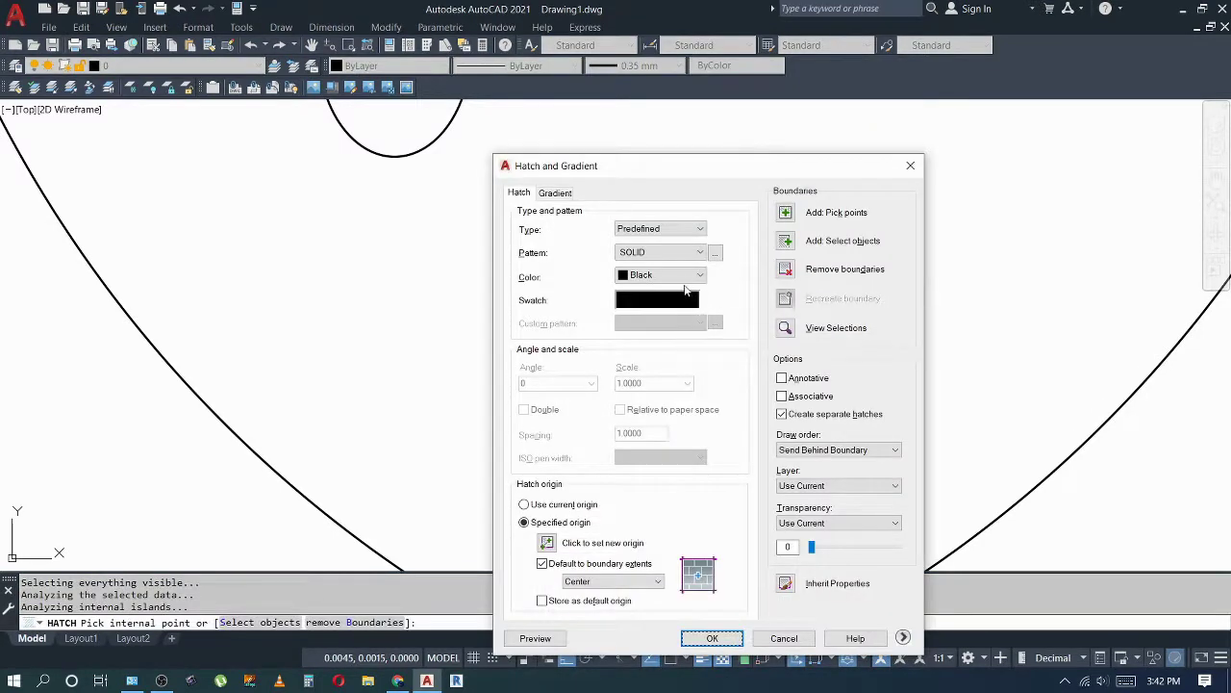
pyautogui.click(688, 276)
pyautogui.click(671, 398)
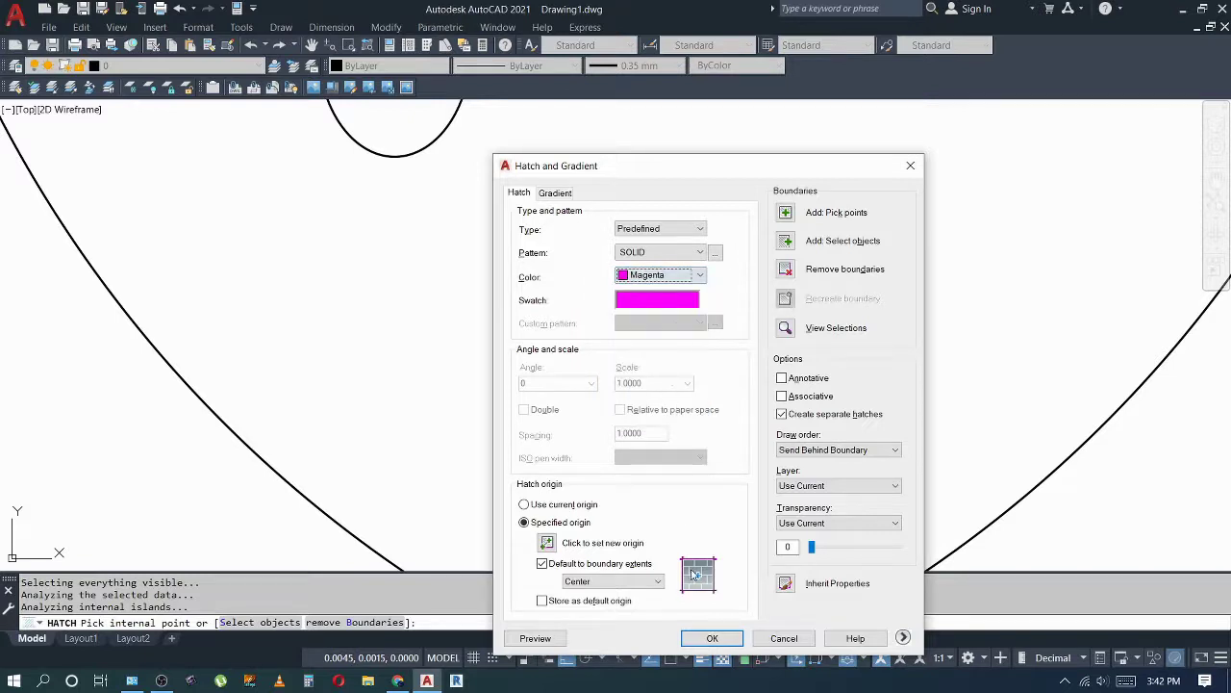
pyautogui.click(713, 638)
pyautogui.press('Escape')
pyautogui.scroll(-3, 673, 467)
pyautogui.press('Escape')
pyautogui.scroll(-3, 679, 261)
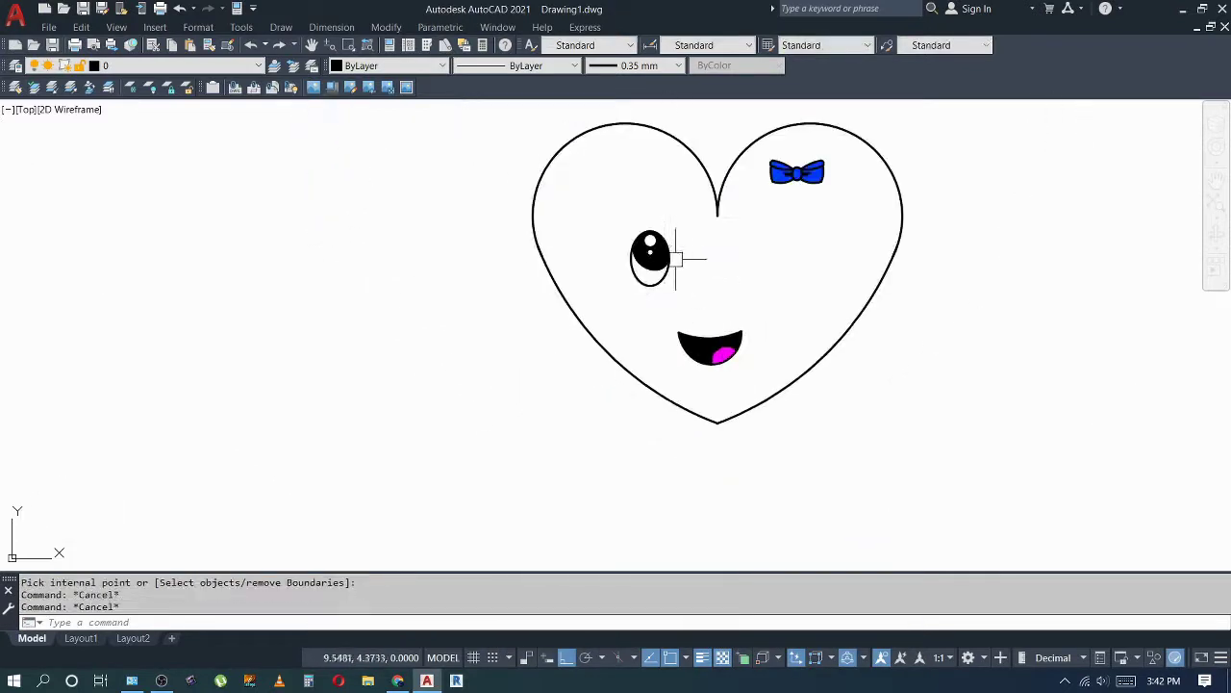
pyautogui.scroll(6, 606, 222)
# Step: Draw three curved 3-point eyelash arcs along the eye's edge
pyautogui.write('a')
pyautogui.press('Return')
pyautogui.click(581, 237)
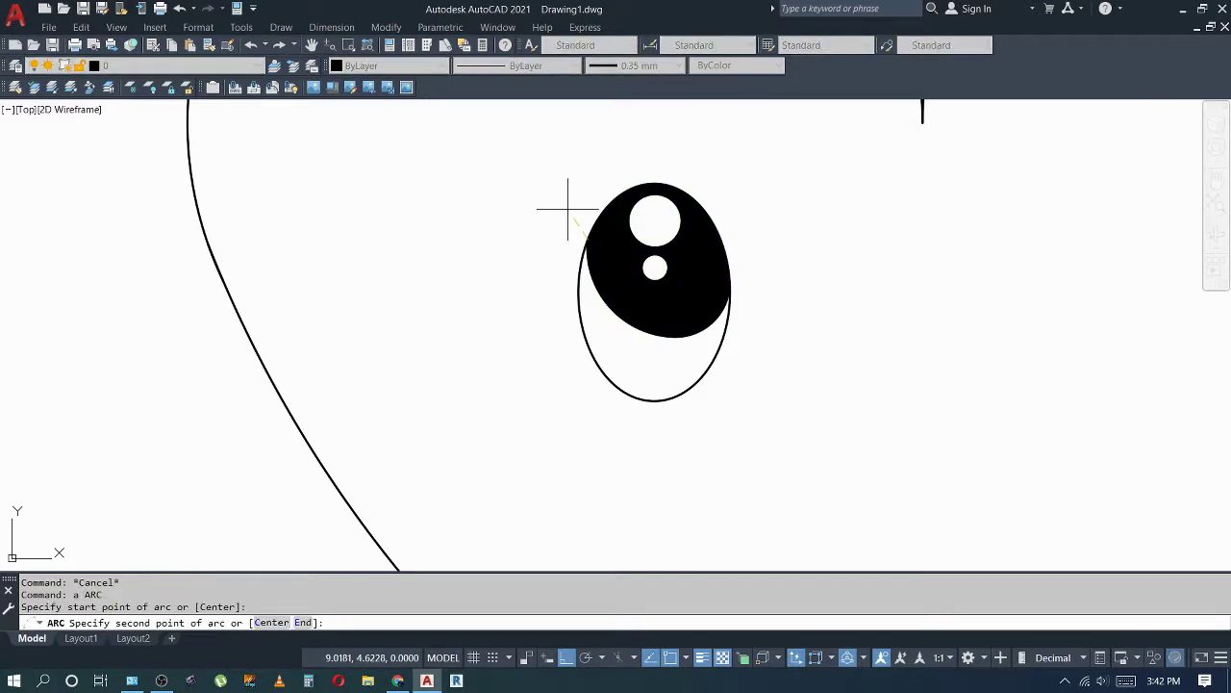
pyautogui.click(567, 209)
pyautogui.click(564, 164)
pyautogui.press('Escape')
pyautogui.press('Return')
pyautogui.click(559, 255)
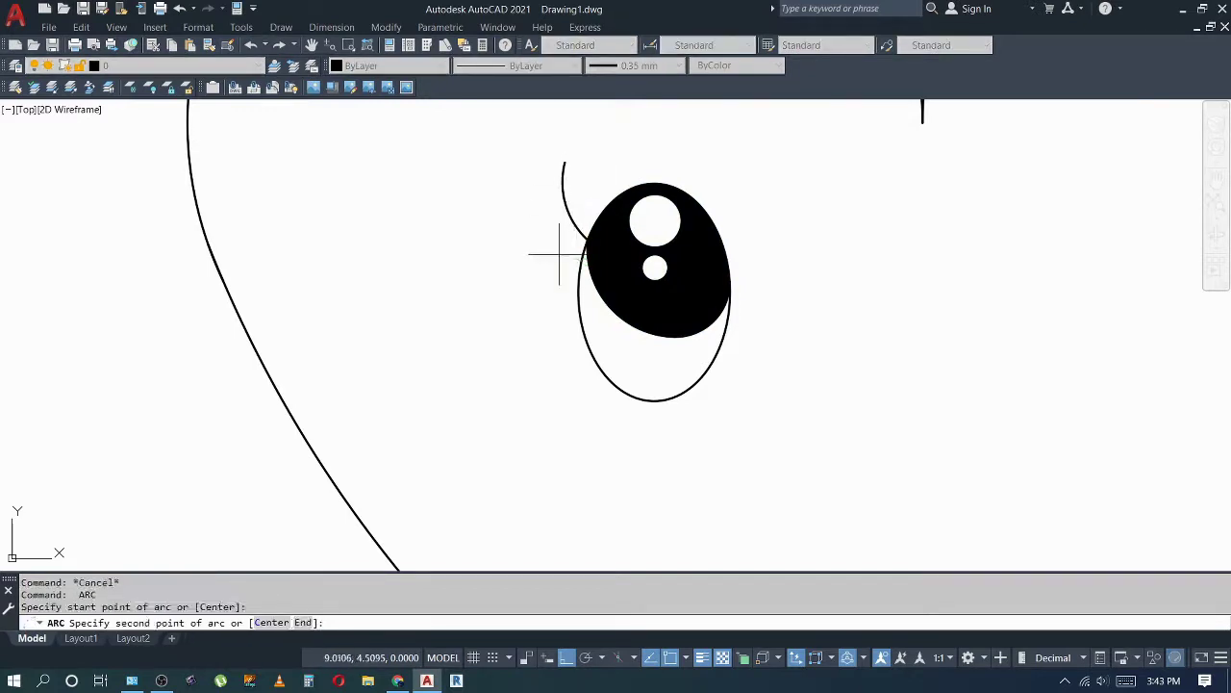
pyautogui.click(549, 238)
pyautogui.click(537, 187)
pyautogui.press('Escape')
pyautogui.press('Return')
pyautogui.click(577, 288)
pyautogui.click(529, 271)
pyautogui.click(517, 225)
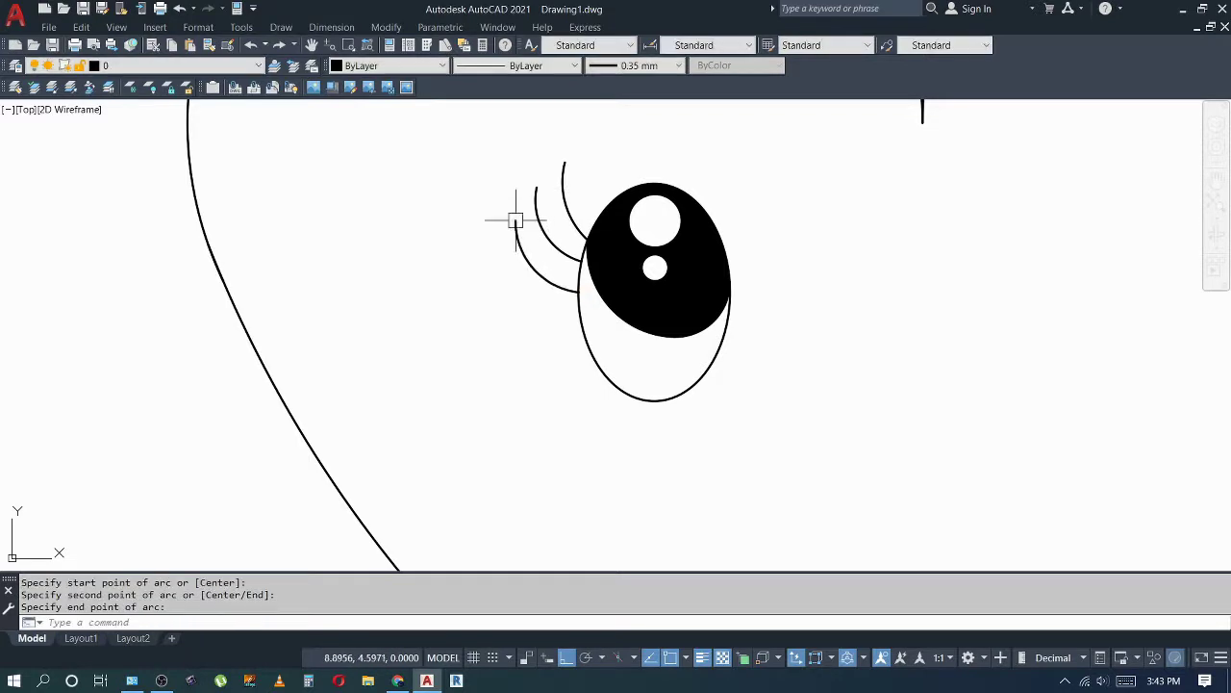
pyautogui.press('Escape')
pyautogui.scroll(-6, 617, 251)
pyautogui.press('Escape')
# Step: Mirror the lashed eye about a vertical line through the heart's cusp, keeping the original
pyautogui.moveTo(701, 275); pyautogui.dragTo(672, 273, button='middle')
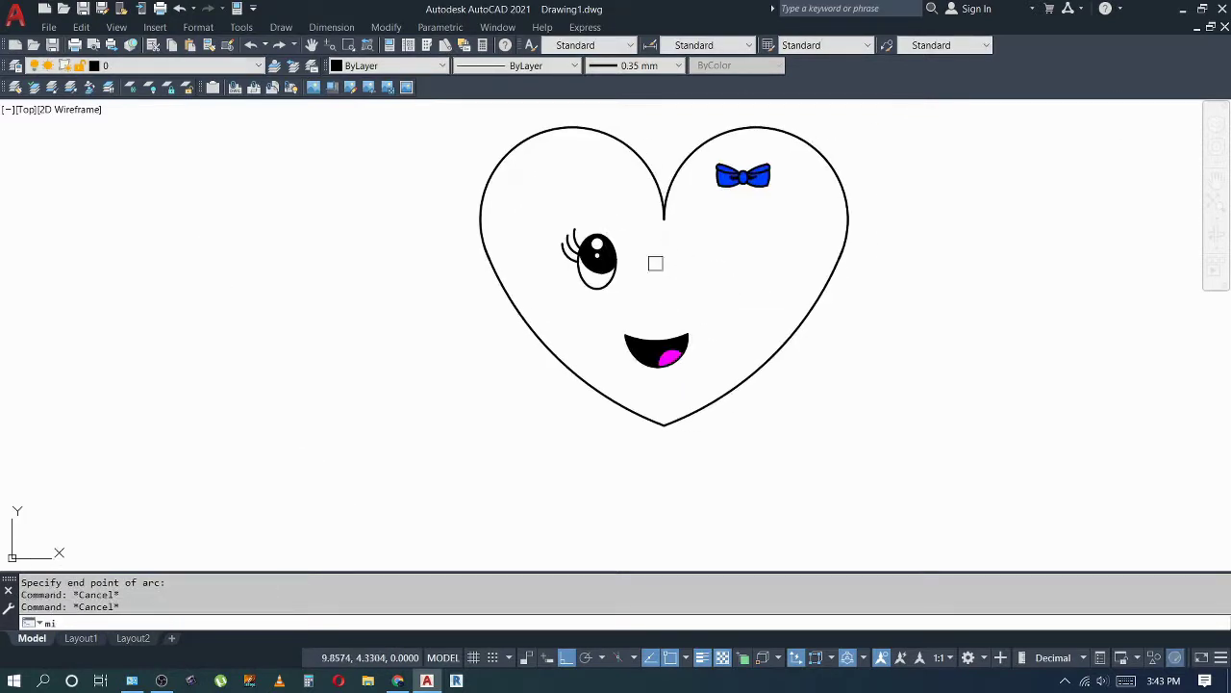
pyautogui.press('Return')
pyautogui.click(549, 206)
pyautogui.click(654, 337)
pyautogui.press('Return')
pyautogui.click(664, 219)
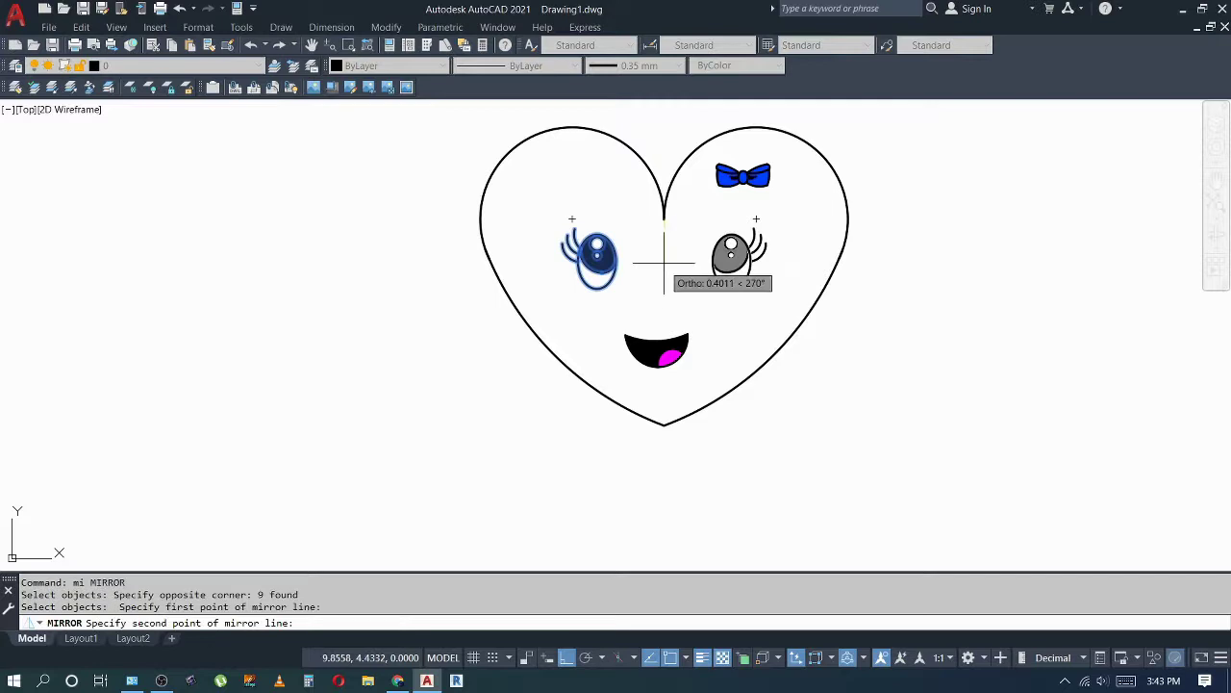
pyautogui.click(663, 262)
pyautogui.press('Return')
pyautogui.press('Escape')
pyautogui.press('Escape')
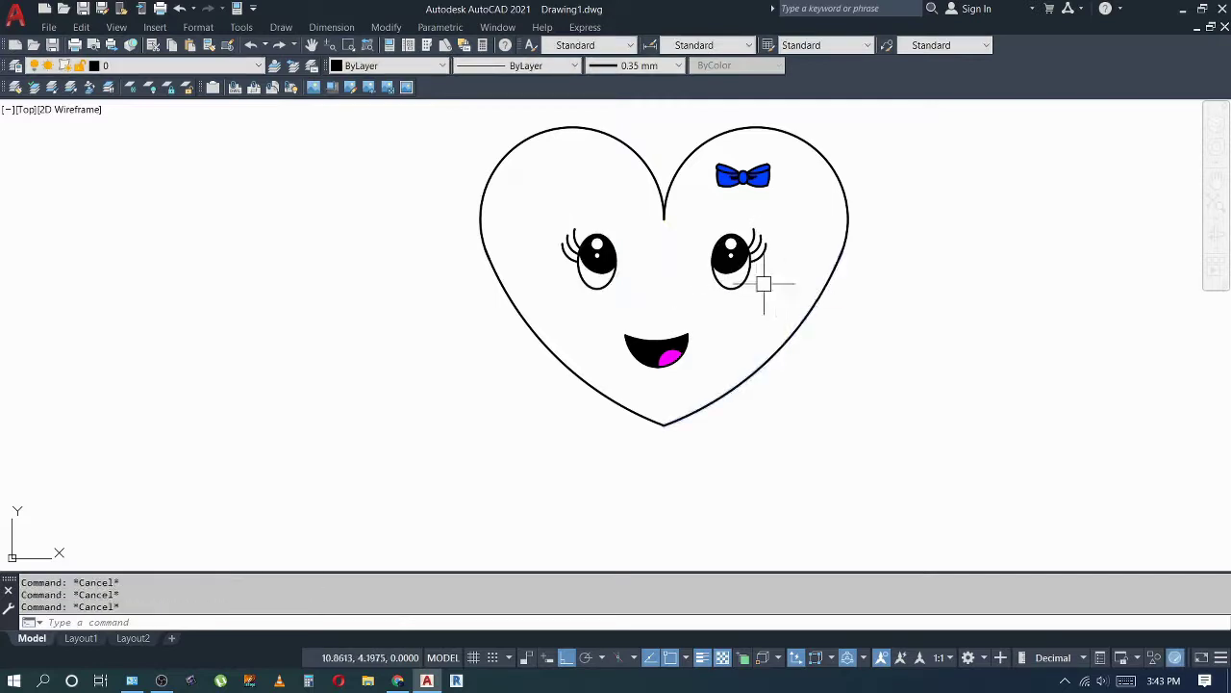
pyautogui.moveTo(763, 282); pyautogui.dragTo(744, 290, button='middle')
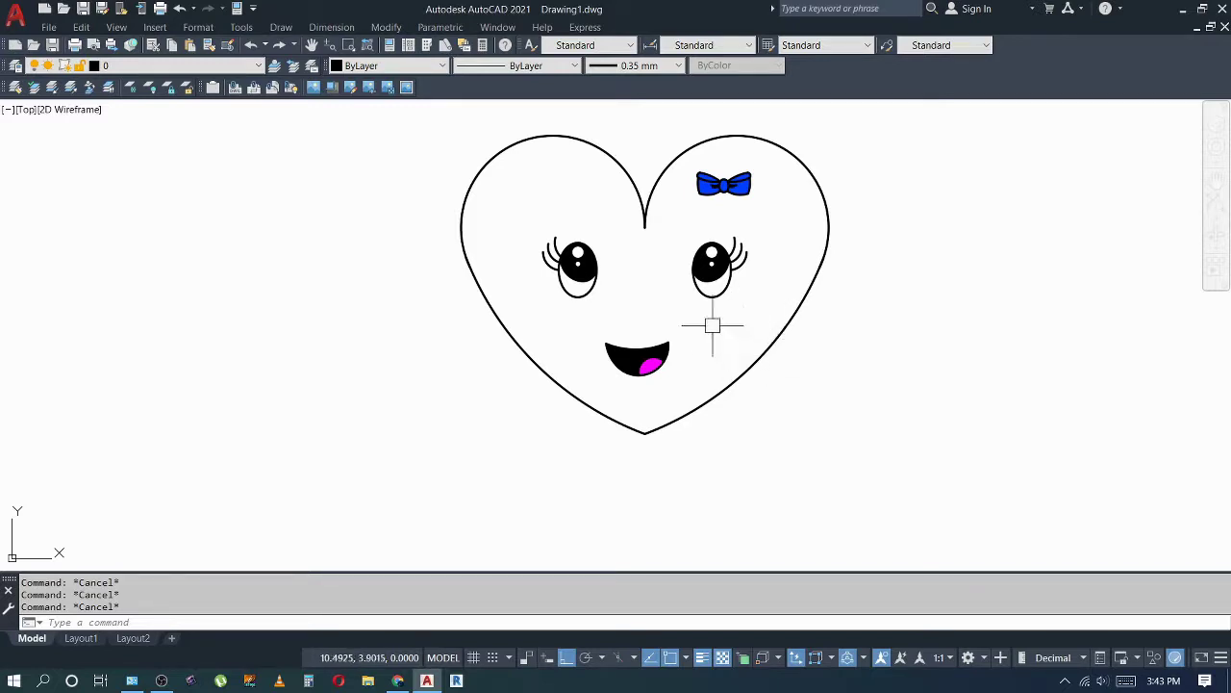
# Step: Scale the left eye by 1.3 from a base point below it
pyautogui.write('sc')
pyautogui.press('Return')
pyautogui.click(510, 214)
pyautogui.click(601, 318)
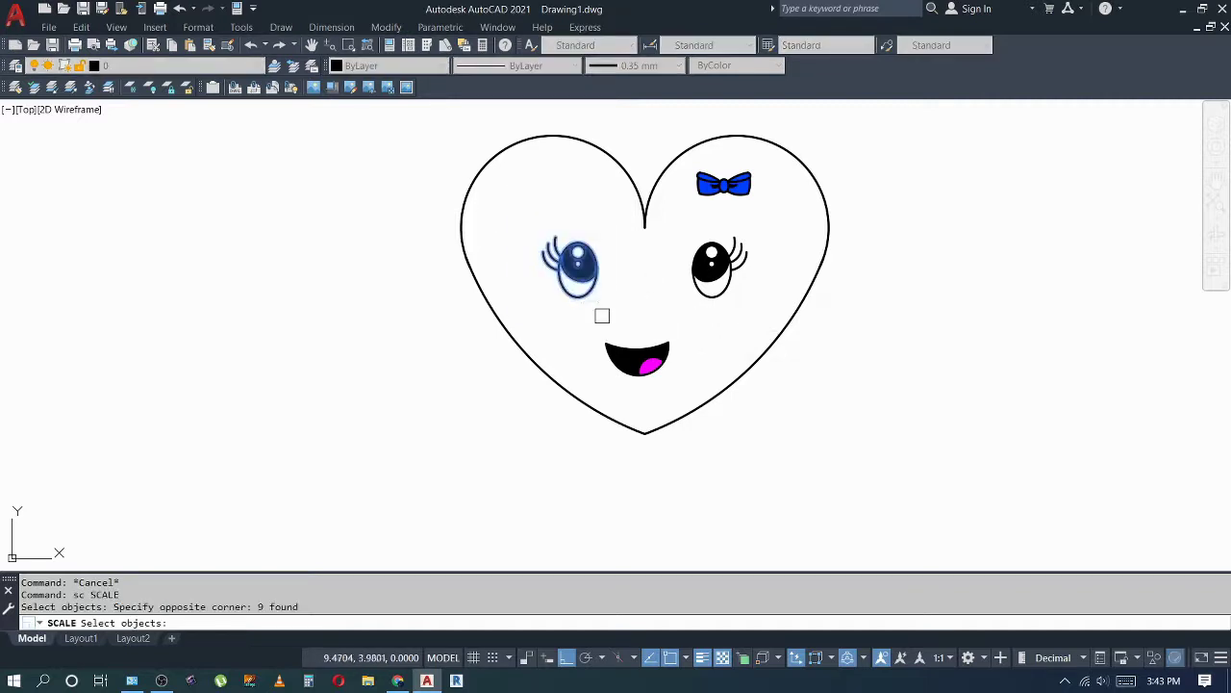
pyautogui.press('Return')
pyautogui.click(577, 296)
pyautogui.write('.3')
pyautogui.press('Return')
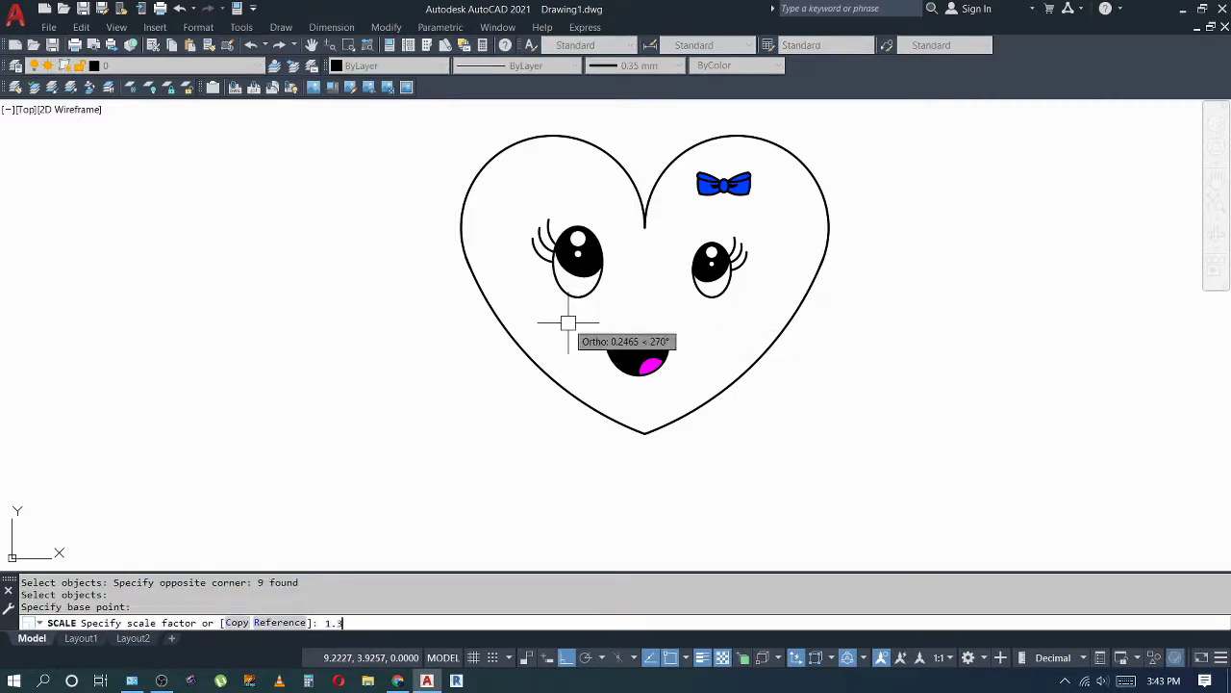
pyautogui.press('Escape')
# Step: Scale the right eye by 1.3 to match the left eye
pyautogui.write('sc')
pyautogui.press('Return')
pyautogui.click(682, 221)
pyautogui.click(769, 321)
pyautogui.press('Return')
pyautogui.click(712, 297)
pyautogui.click(723, 307)
pyautogui.press('Escape')
pyautogui.press('Escape')
pyautogui.press('Escape')
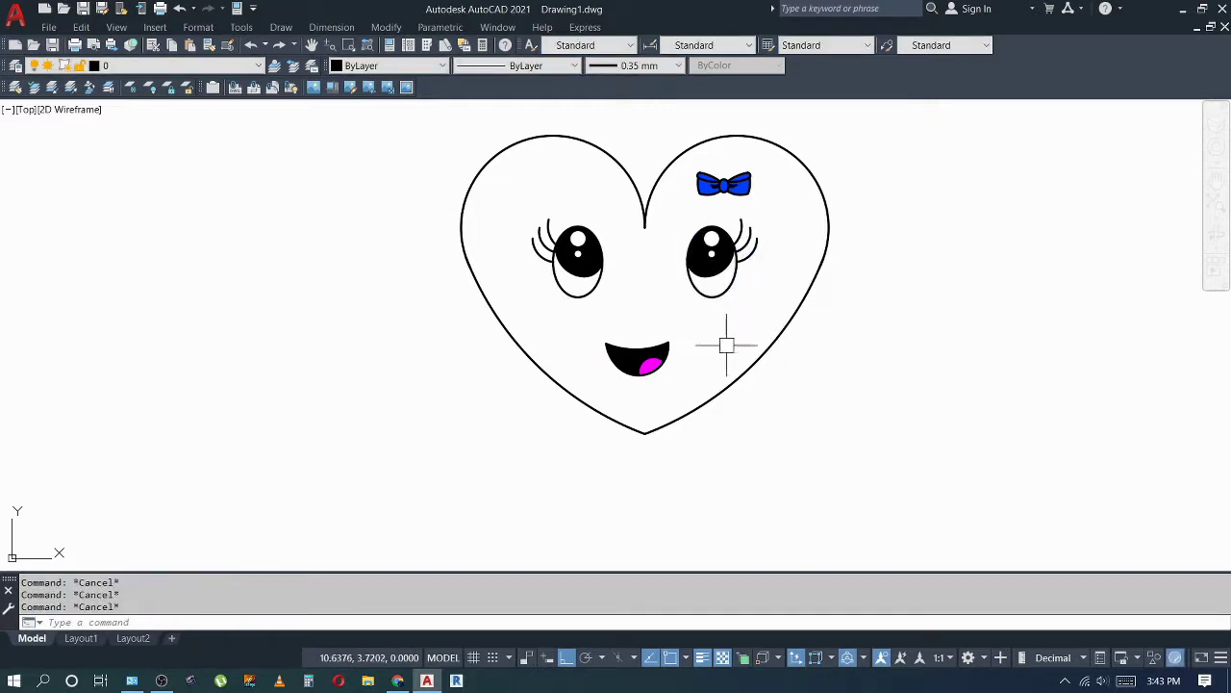
# Step: Move the mouth slightly to the right
pyautogui.press('Return')
pyautogui.click(688, 337)
pyautogui.click(595, 392)
pyautogui.press('Return')
pyautogui.click(617, 462)
pyautogui.click(625, 495)
pyautogui.press('Escape')
pyautogui.press('Escape')
# Step: Zoom in and recentre the view on the heart
pyautogui.moveTo(778, 360); pyautogui.dragTo(750, 388, button='middle')
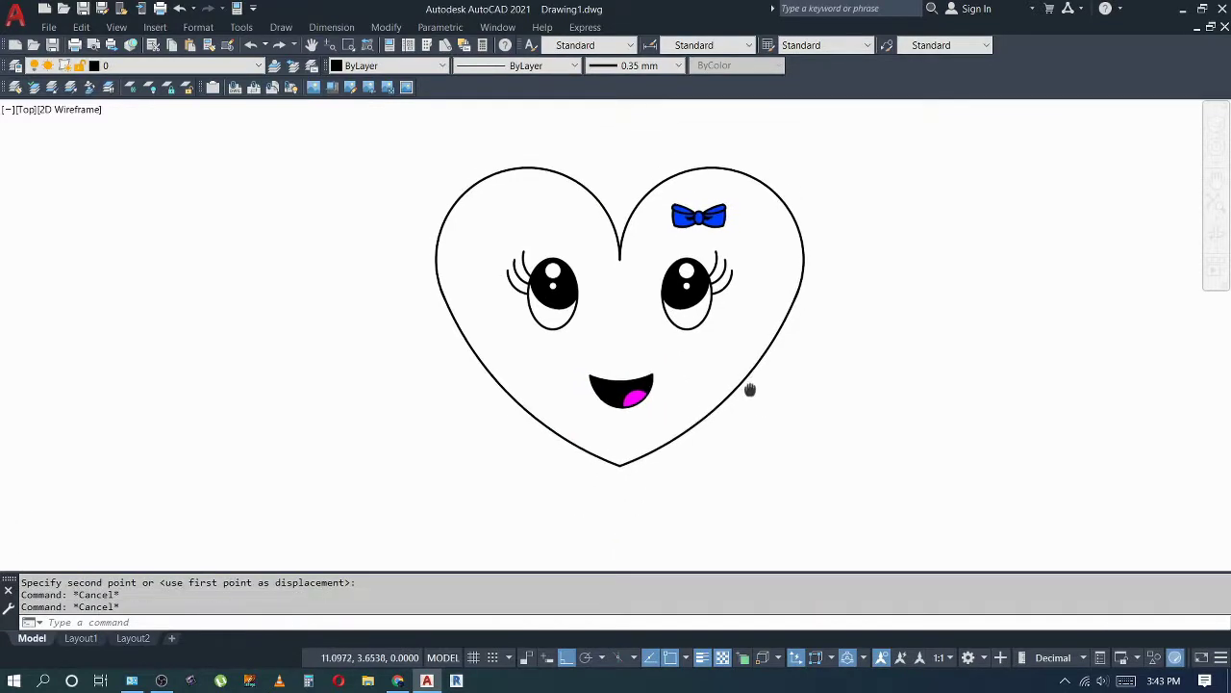
pyautogui.write('z')
pyautogui.press('Return')
pyautogui.press('Return')
pyautogui.moveTo(757, 402); pyautogui.dragTo(830, 209)
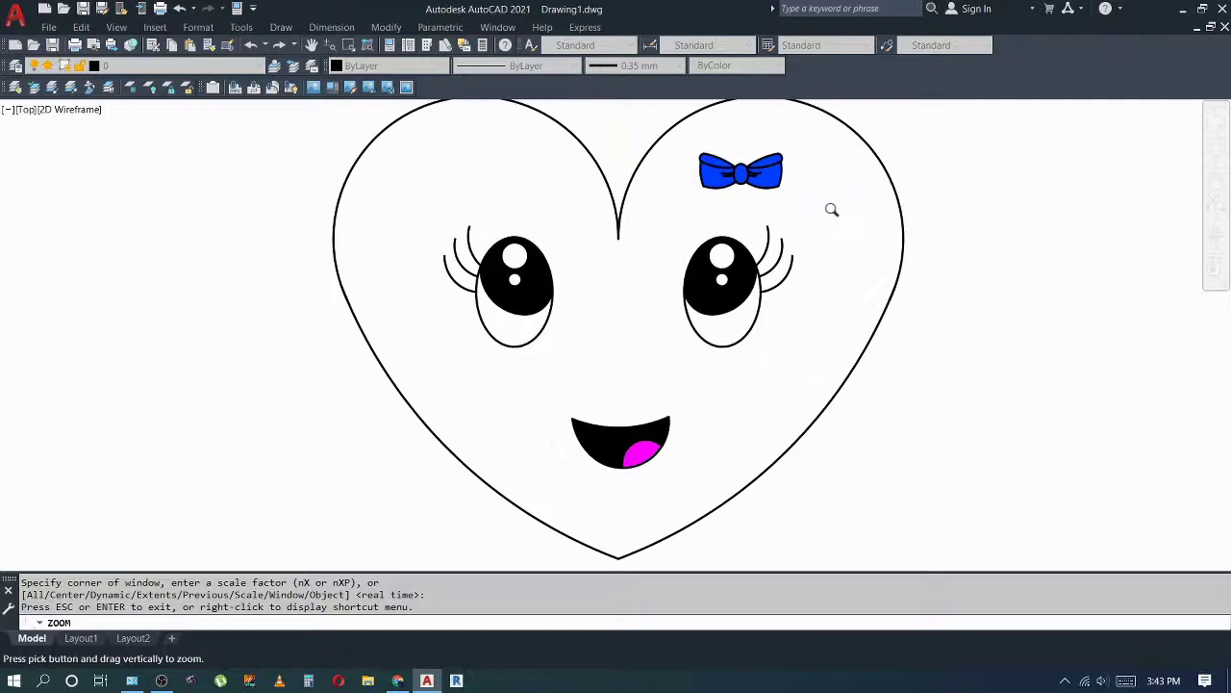
pyautogui.moveTo(830, 209); pyautogui.dragTo(811, 252, button='middle')
pyautogui.press('Escape')
pyautogui.press('Escape')
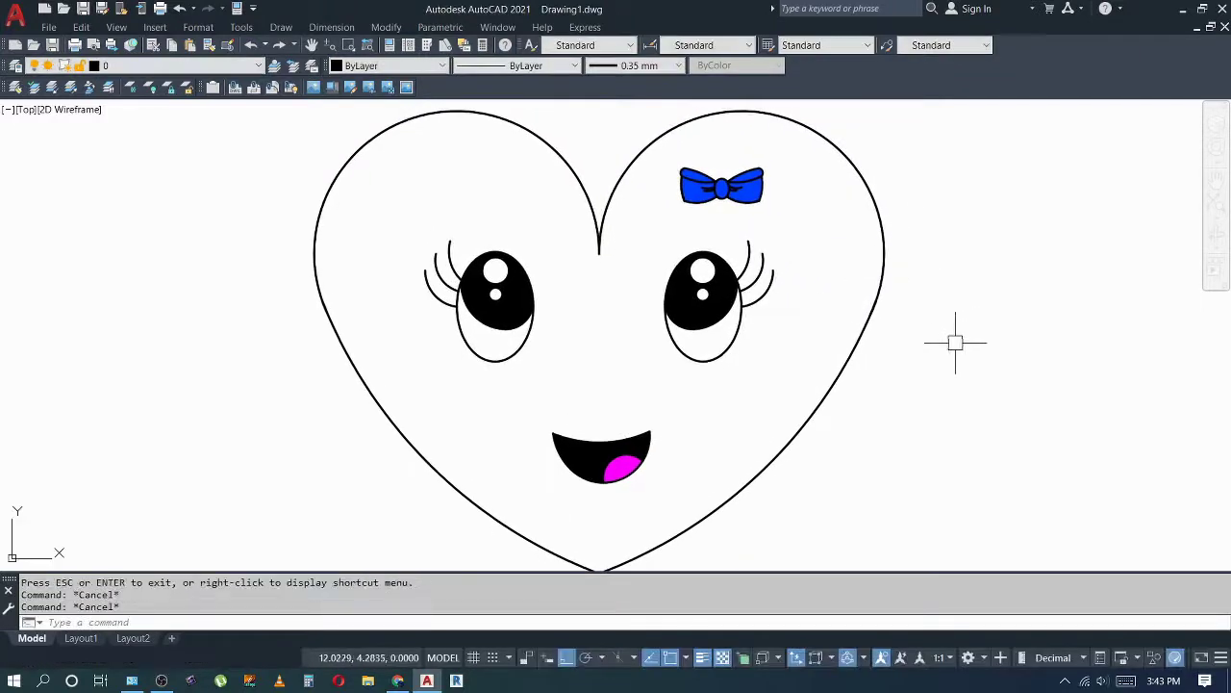
pyautogui.write('z')
pyautogui.press('Return')
pyautogui.press('Return')
pyautogui.moveTo(869, 313); pyautogui.dragTo(874, 336)
# Step: Move the blue bow slightly higher
pyautogui.press('Escape')
# Step: Start moving the bow again using the Previous selection
pyautogui.press('Escape')
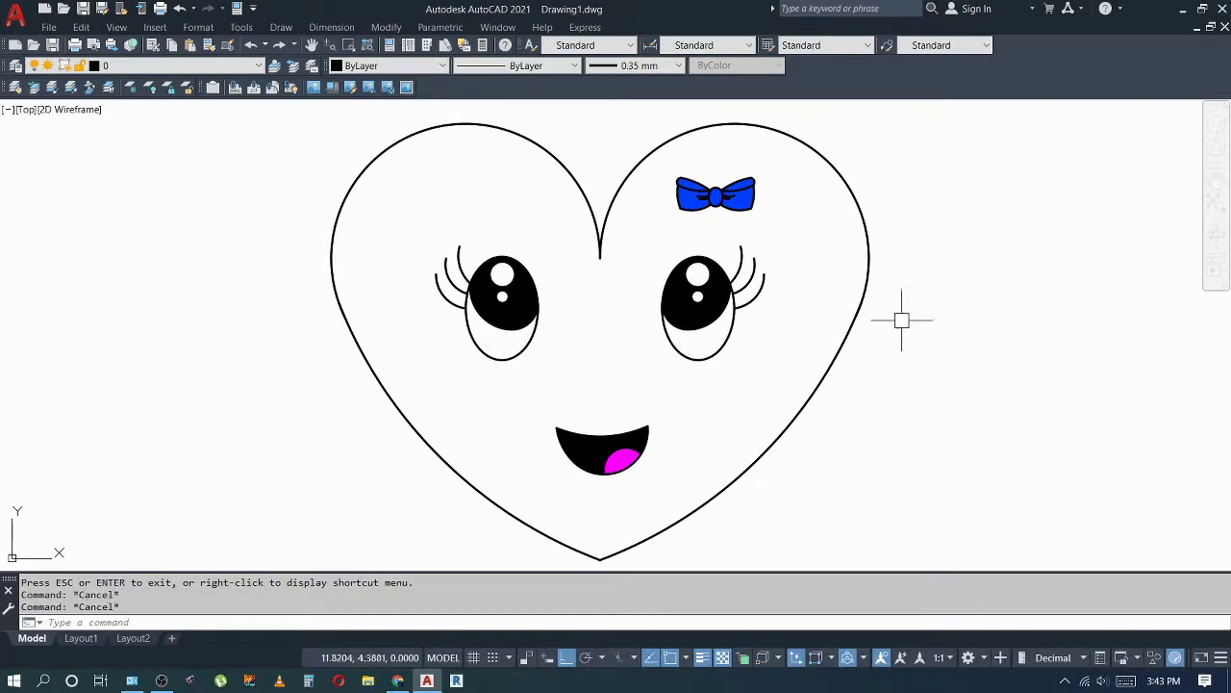
pyautogui.write('m')
pyautogui.press('Return')
pyautogui.moveTo(678, 165); pyautogui.dragTo(770, 217)
pyautogui.click(687, 156)
pyautogui.click(778, 225)
pyautogui.press('Return')
pyautogui.click(931, 195)
pyautogui.click(927, 181)
pyautogui.press('Escape')
pyautogui.press('Return')
pyautogui.write('p')
pyautogui.press('Return')
pyautogui.press('Return')
pyautogui.click(916, 192)
# Step: Place the bow further right, then rotate it 45 degrees
pyautogui.click(937, 188)
pyautogui.press('Escape')
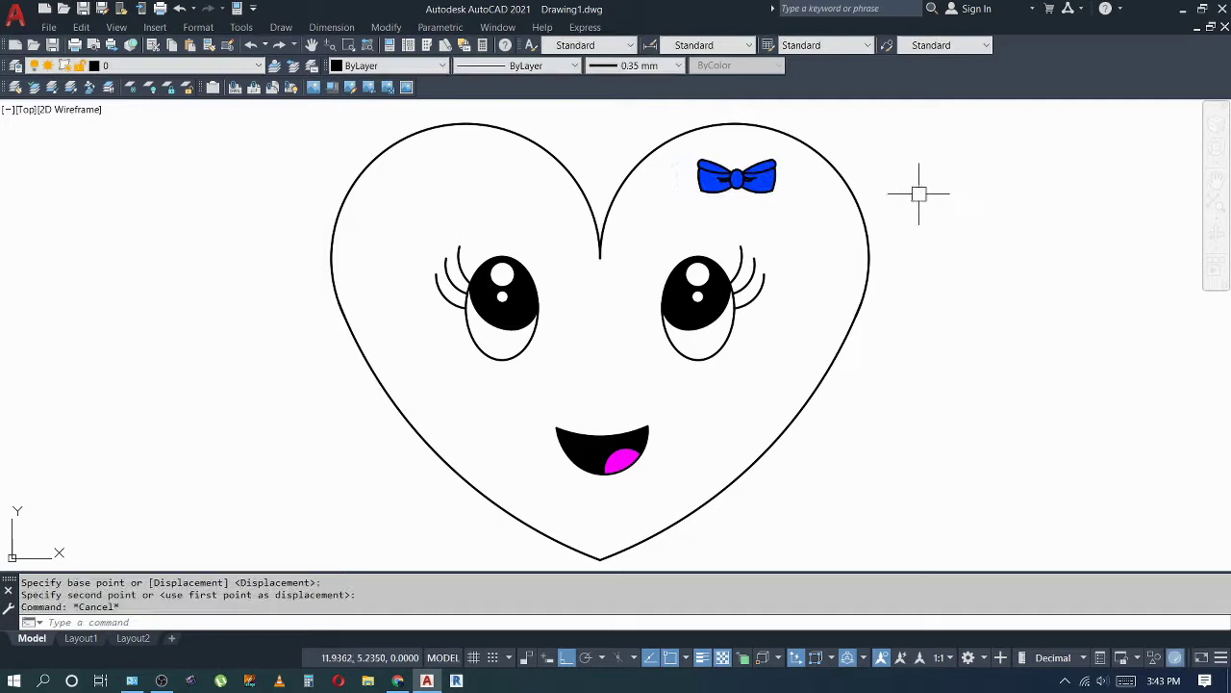
pyautogui.write('ro')
pyautogui.press('Return')
pyautogui.write('p')
pyautogui.press('Return')
pyautogui.press('Return')
pyautogui.click(741, 181)
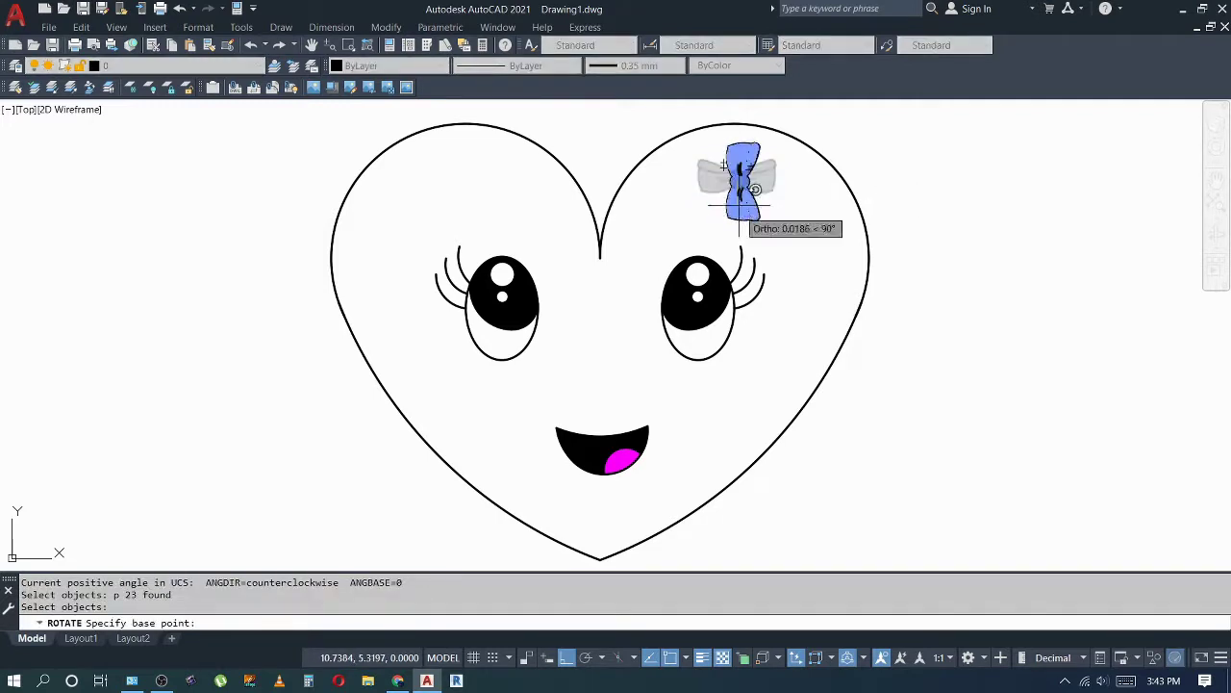
pyautogui.write('45')
pyautogui.press('Return')
pyautogui.press('Escape')
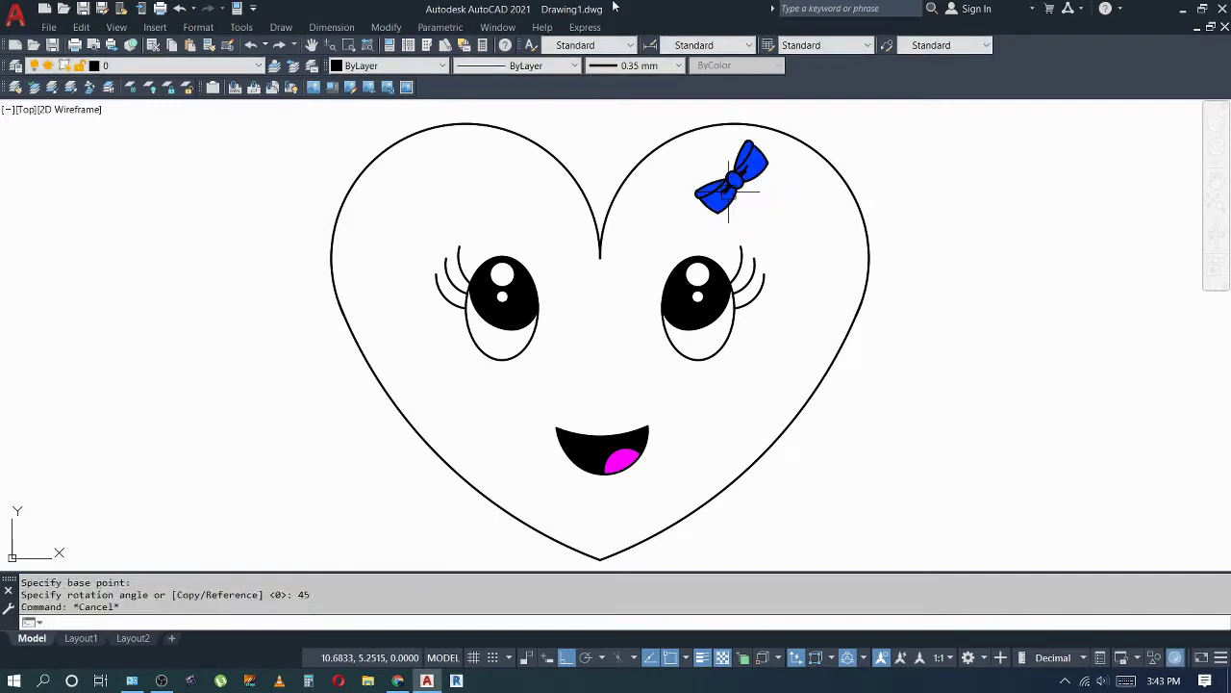
# Step: Mirror the bow about a near-vertical line, erasing the original
pyautogui.write('mi')
pyautogui.press('Return')
pyautogui.press('Escape')
pyautogui.press('Escape')
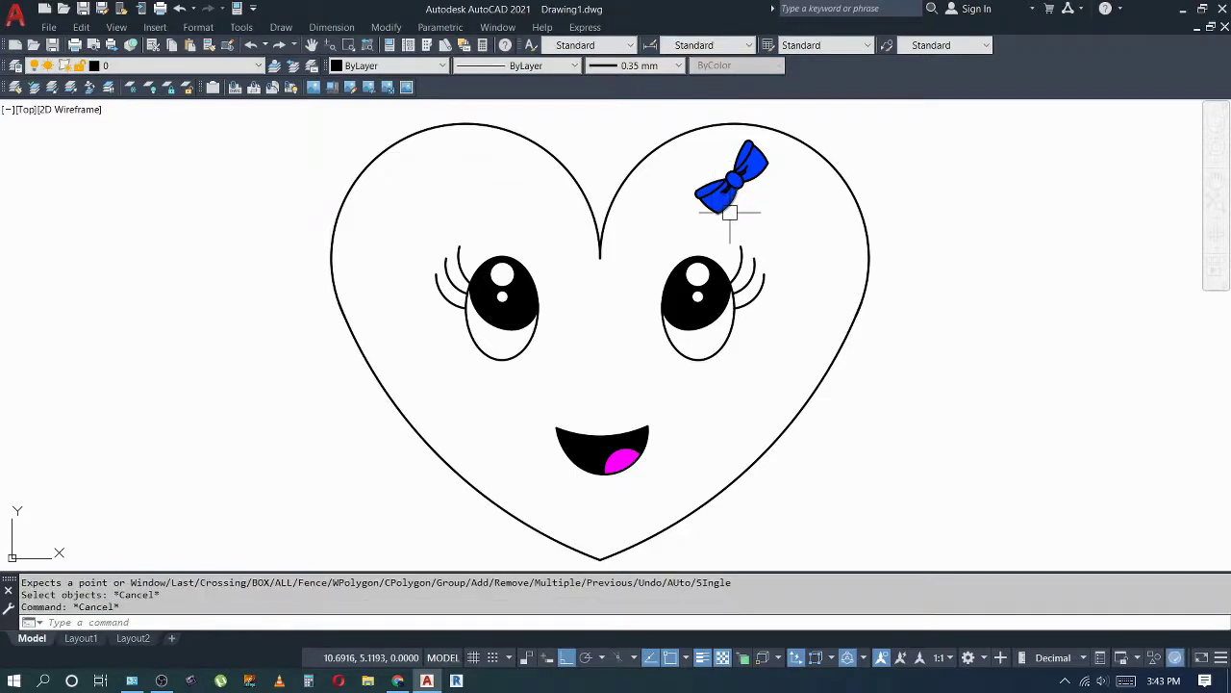
pyautogui.write('mi')
pyautogui.press('Return')
pyautogui.write('p')
pyautogui.press('Return')
pyautogui.press('Return')
pyautogui.click(731, 216)
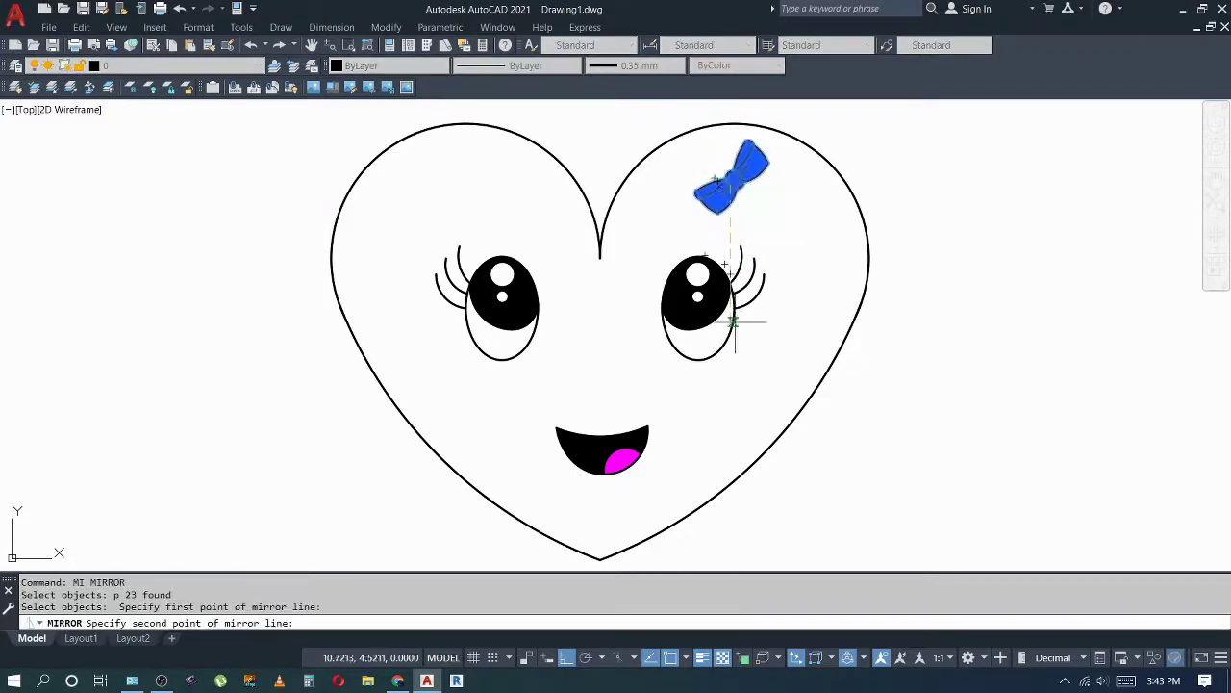
pyautogui.click(717, 404)
pyautogui.write('y')
pyautogui.press('Return')
pyautogui.press('Escape')
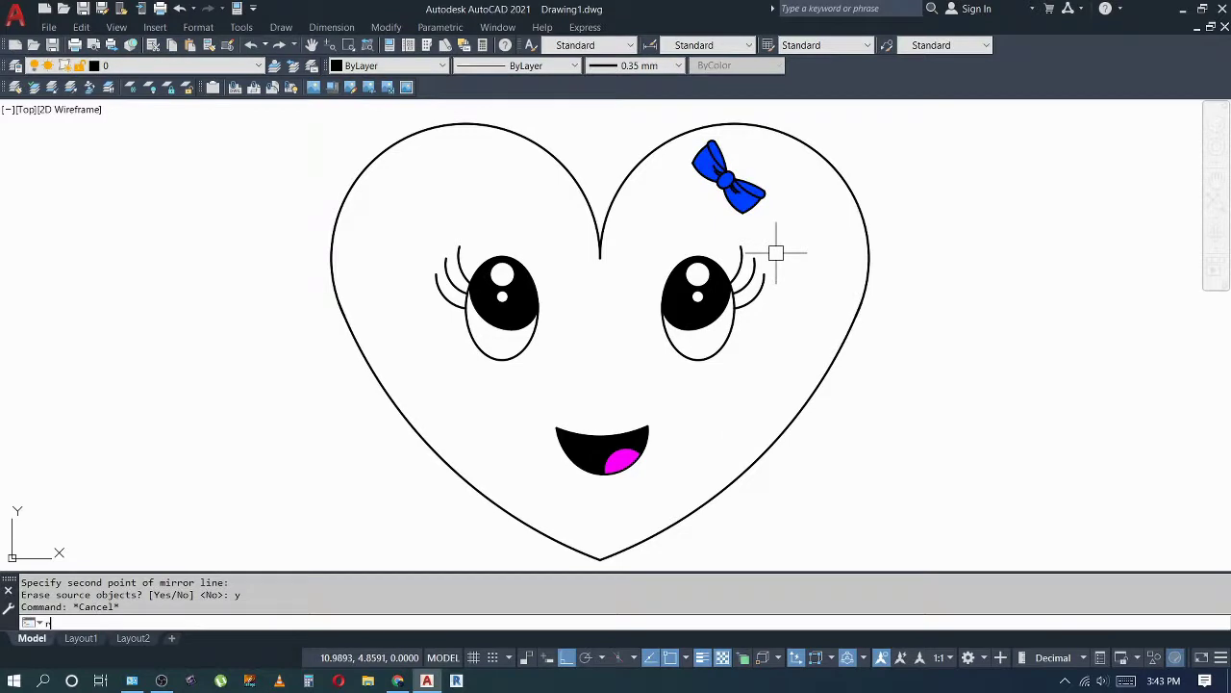
# Step: Attempt an angled mirror of the bow with Ortho off, then cancel it
pyautogui.write('i')
pyautogui.press('Return')
pyautogui.write('p')
pyautogui.press('Return')
pyautogui.press('Return')
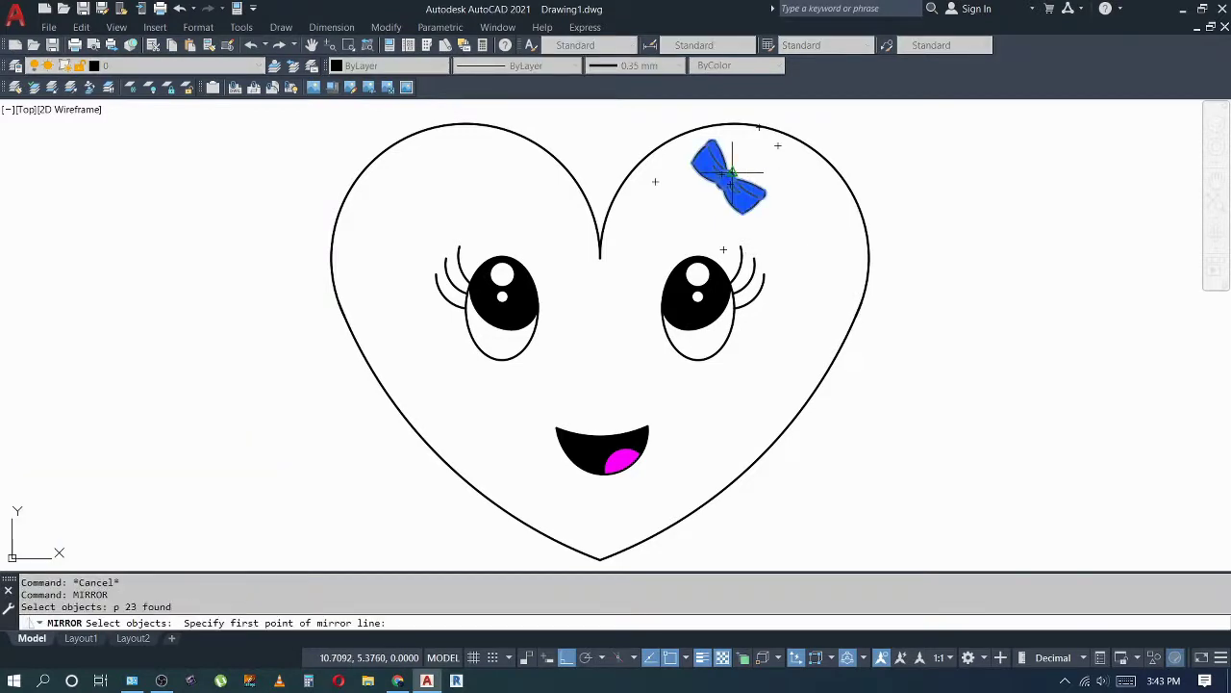
pyautogui.click(728, 178)
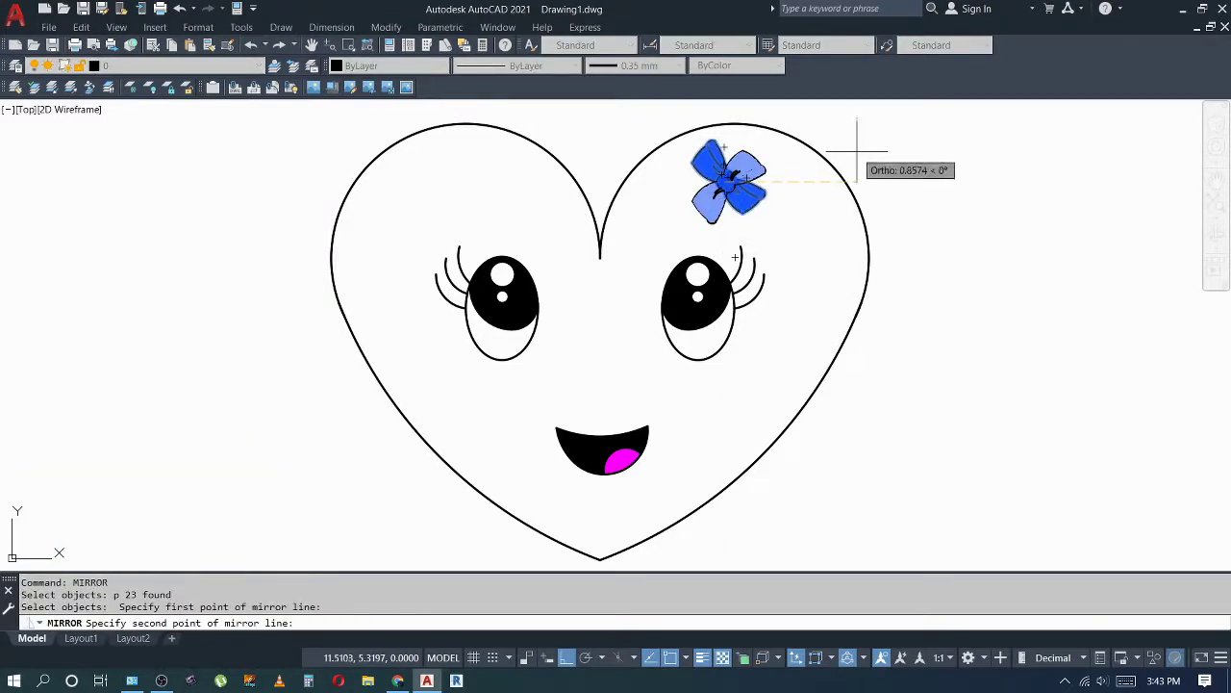
pyautogui.press('F8')
pyautogui.moveTo(770, 117); pyautogui.dragTo(766, 132, button='middle')
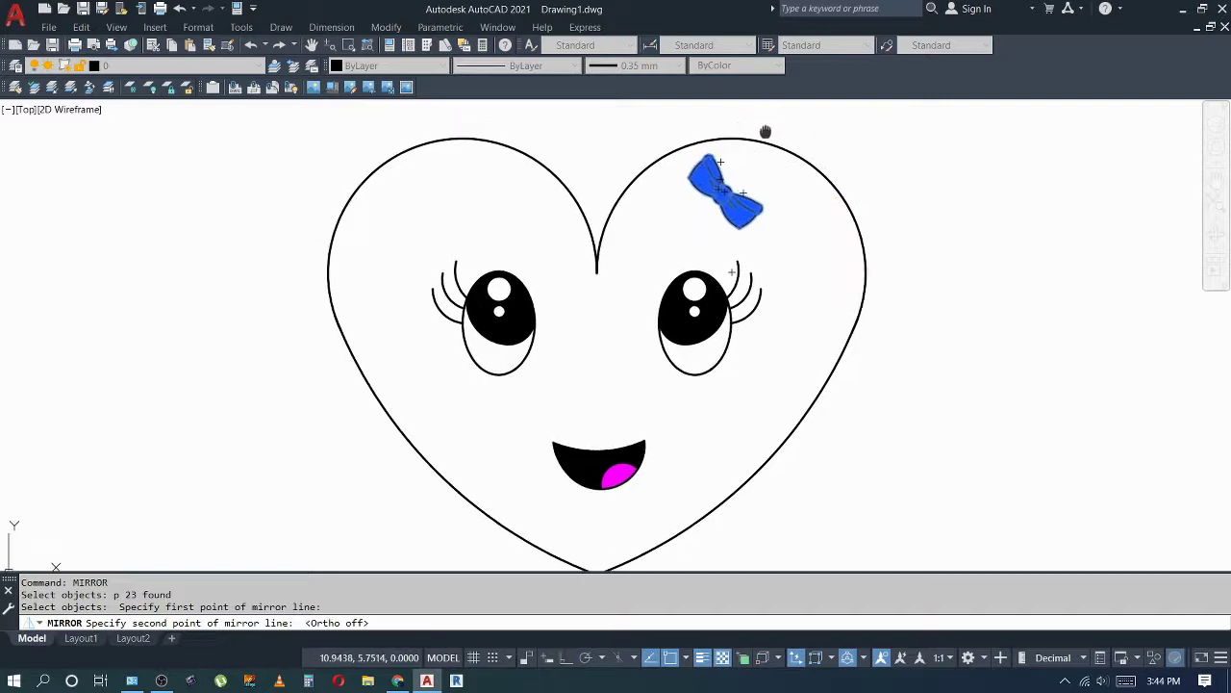
pyautogui.click(777, 117)
pyautogui.press('Escape')
pyautogui.press('Escape')
# Step: Try rotating the bow again, then cancel the rotation
pyautogui.write('o')
pyautogui.press('Return')
pyautogui.write('p')
pyautogui.press('Return')
# Step: Move the bow slightly right to its new spot on the right lobe
pyautogui.press('Return')
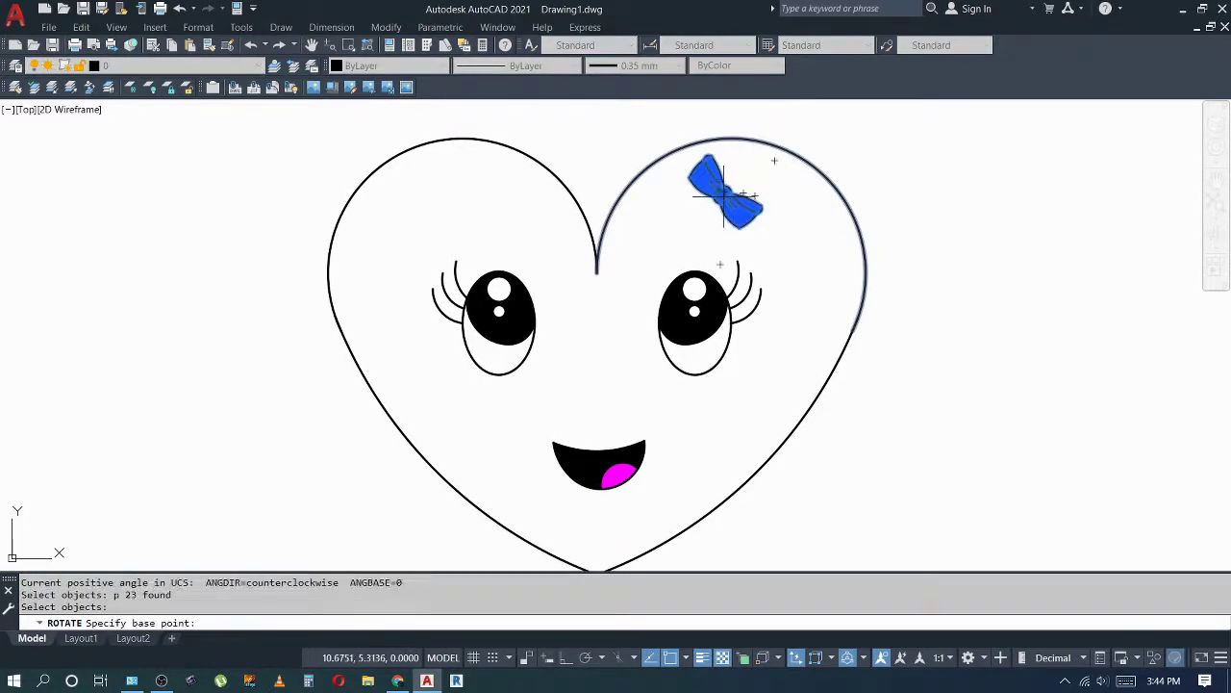
pyautogui.click(774, 161)
pyautogui.press('Escape')
pyautogui.write('m')
pyautogui.press('Return')
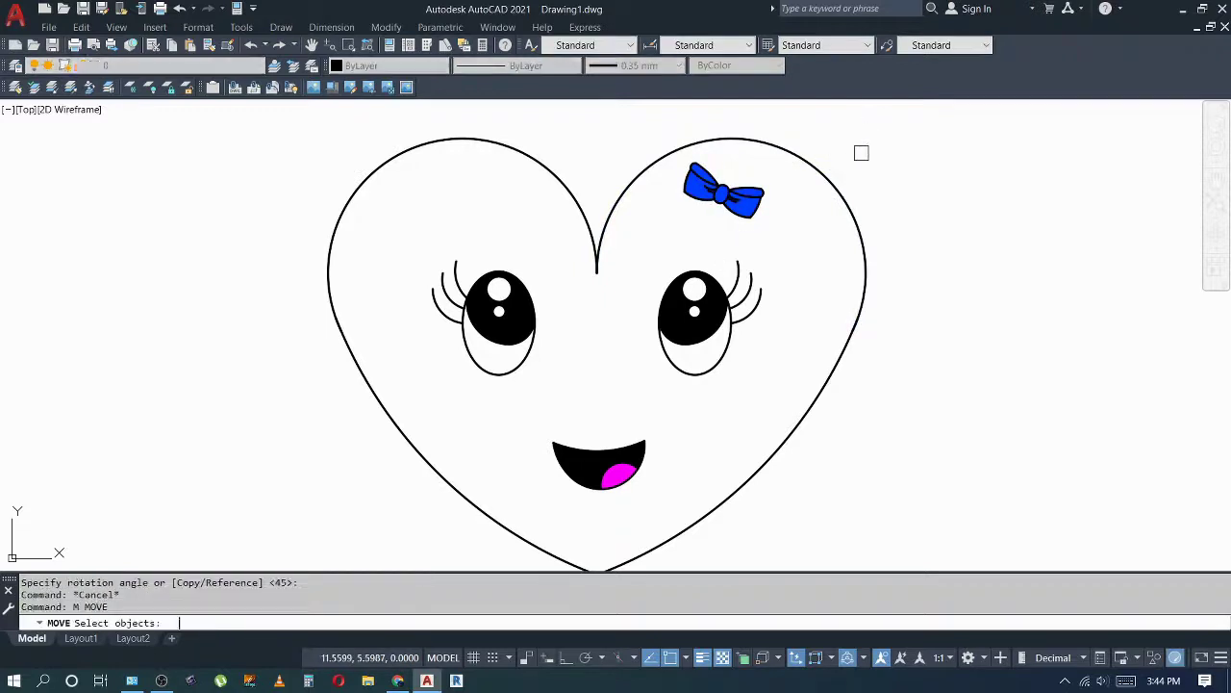
pyautogui.write('p')
pyautogui.press('Return')
pyautogui.press('Return')
pyautogui.click(876, 151)
pyautogui.click(899, 156)
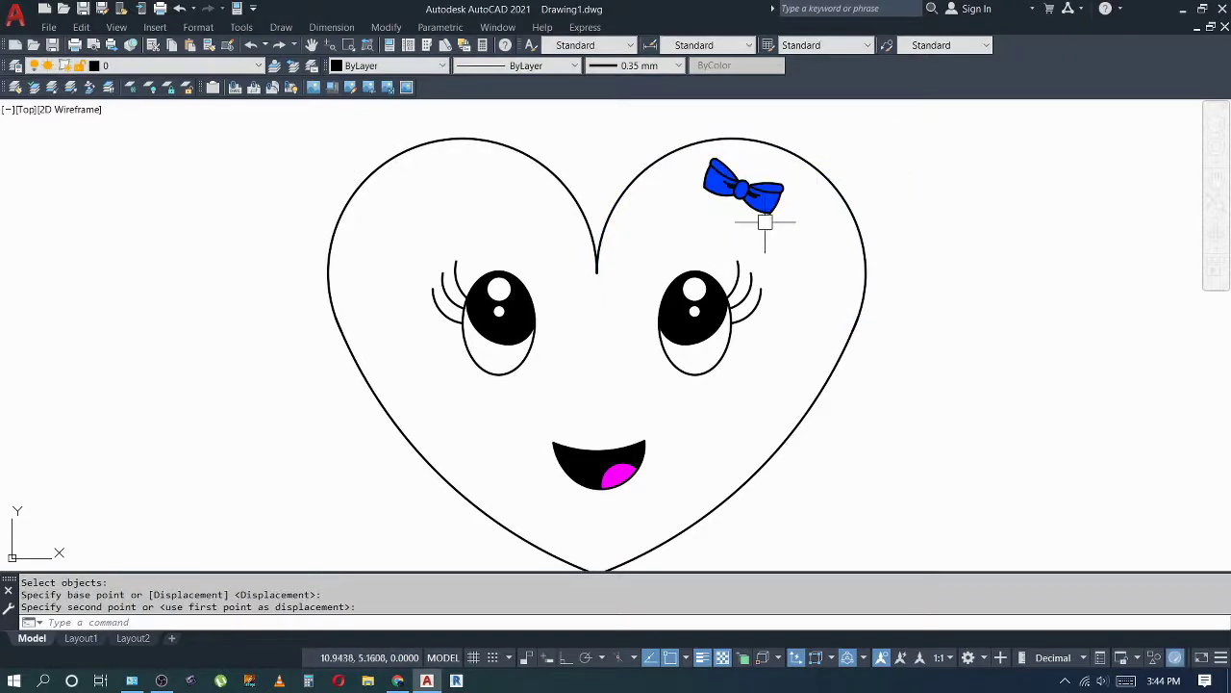
pyautogui.press('Escape')
pyautogui.press('Escape')
pyautogui.press('Escape')
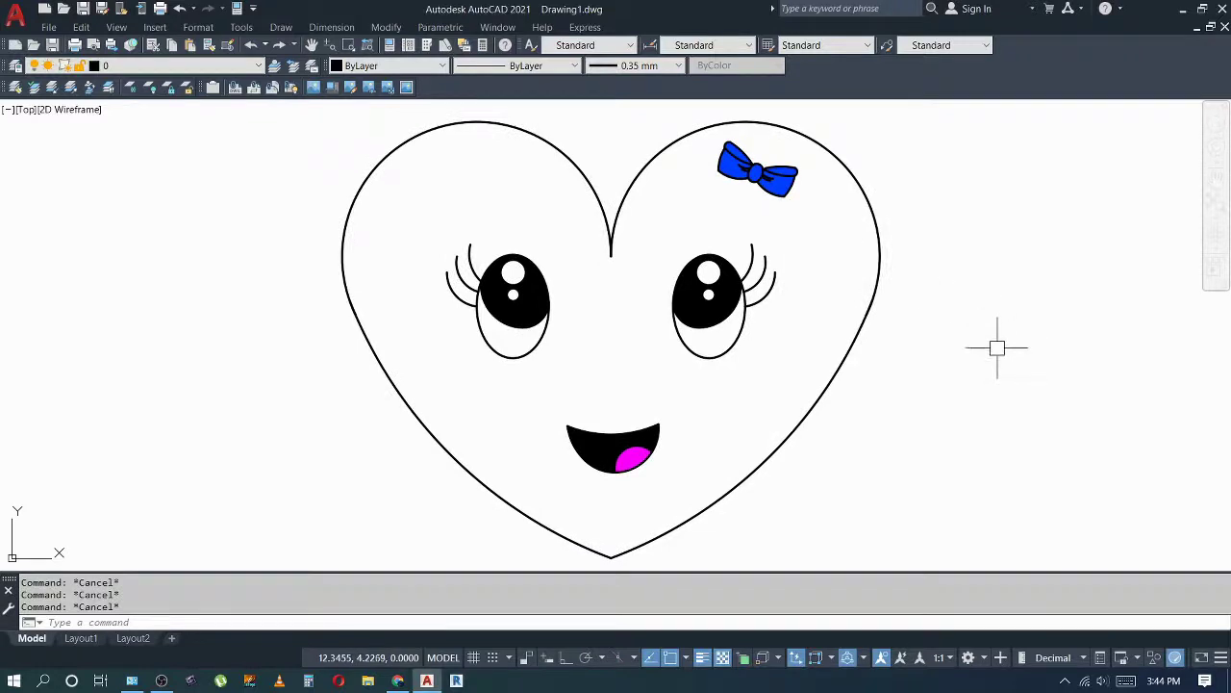
# Step: Scale the bow by 1.3 from its top
pyautogui.write('sc')
pyautogui.press('Return')
pyautogui.write('p')
pyautogui.press('Return')
pyautogui.press('Return')
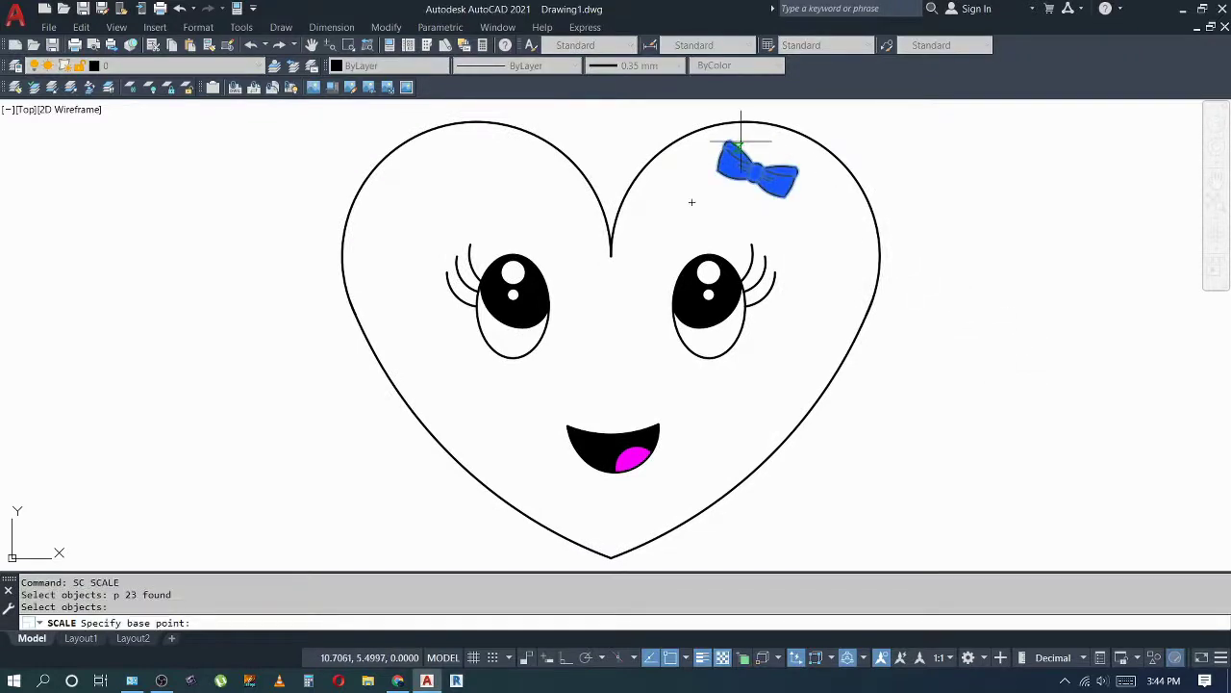
pyautogui.click(729, 142)
pyautogui.write('3')
pyautogui.press('Return')
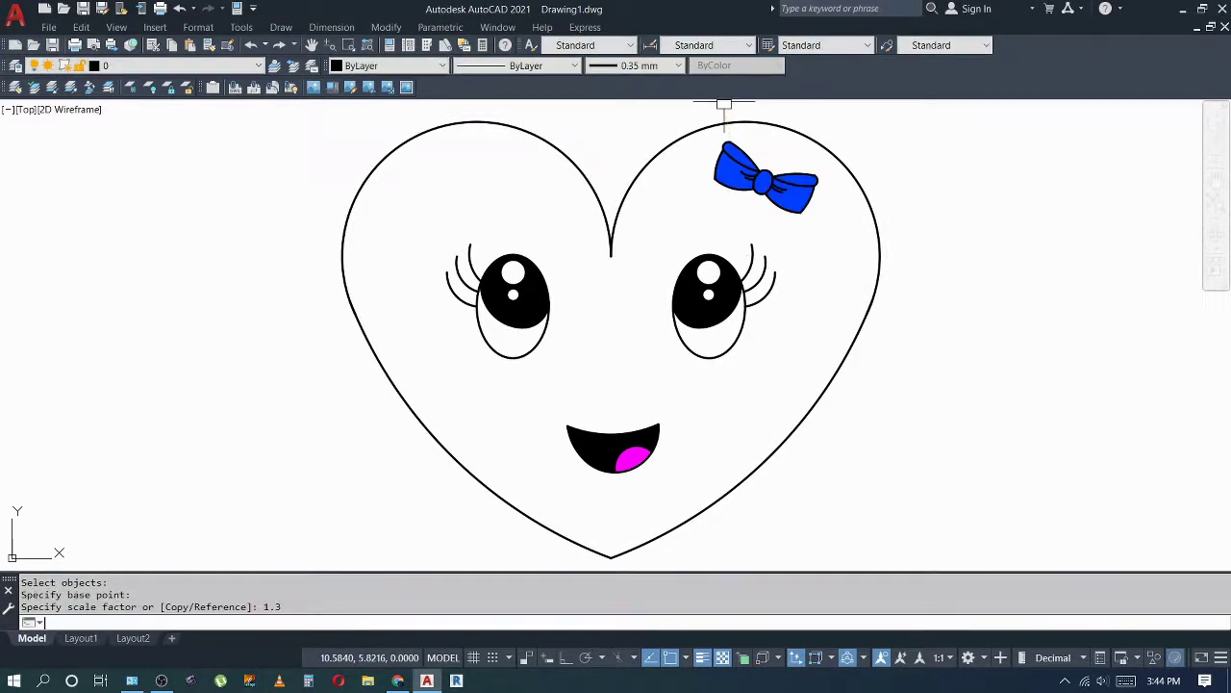
pyautogui.press('Escape')
pyautogui.press('Escape')
pyautogui.press('Escape')
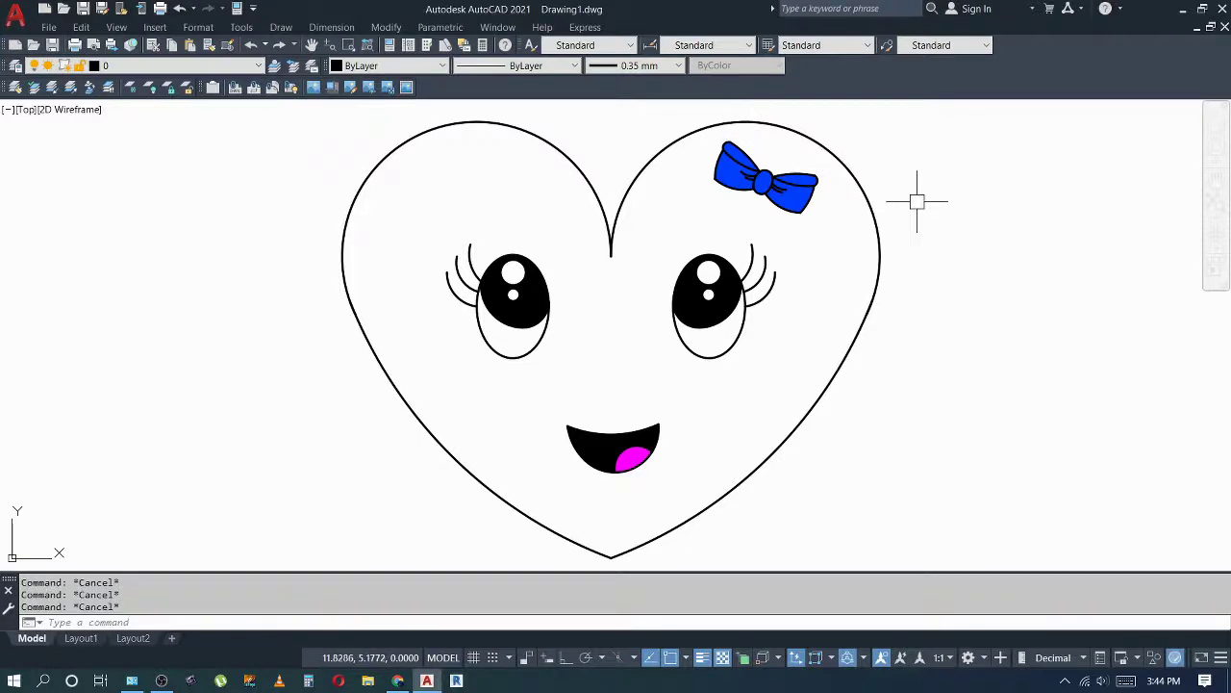